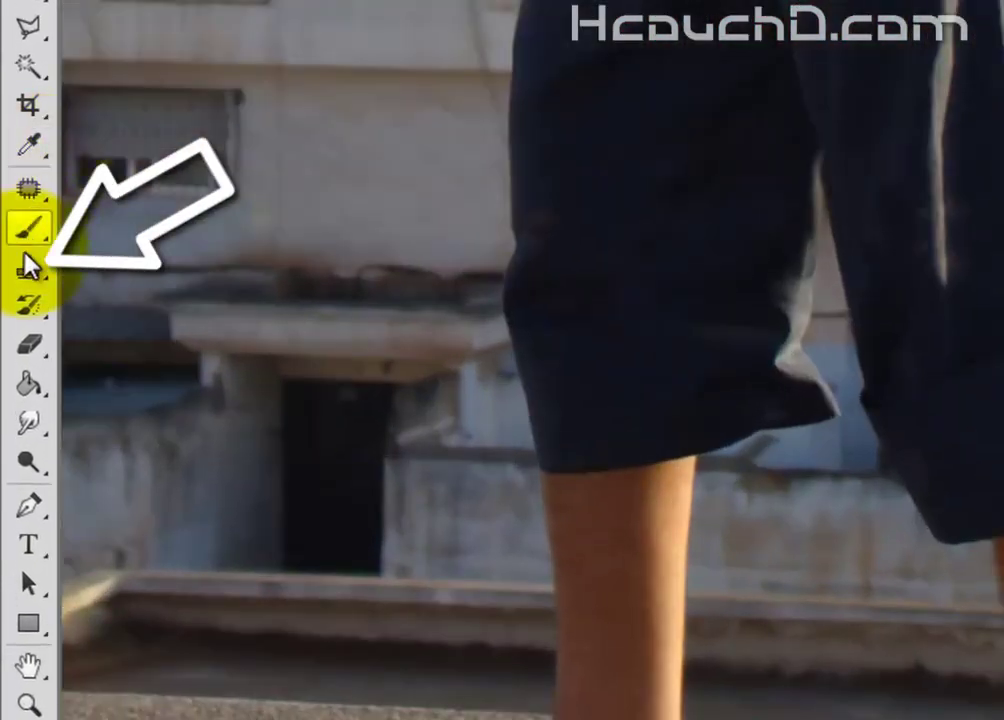
With the Clone Stamp zoomed in, clone adjacent background over the upper part of the right leg.
left_click(29, 278)
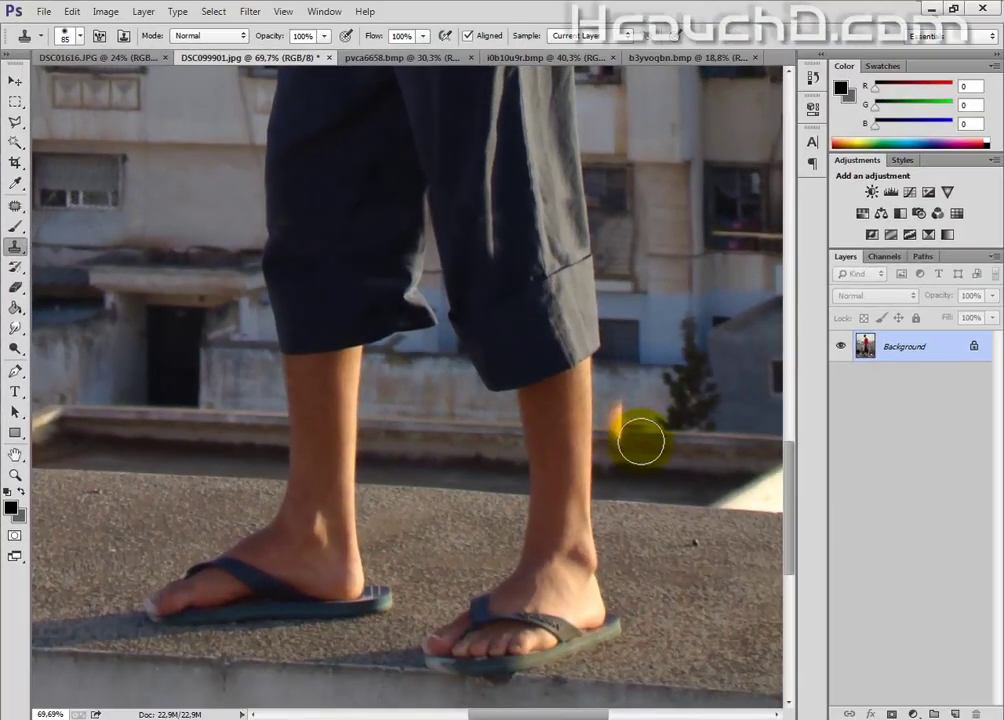
scroll(641, 441, "up", 1)
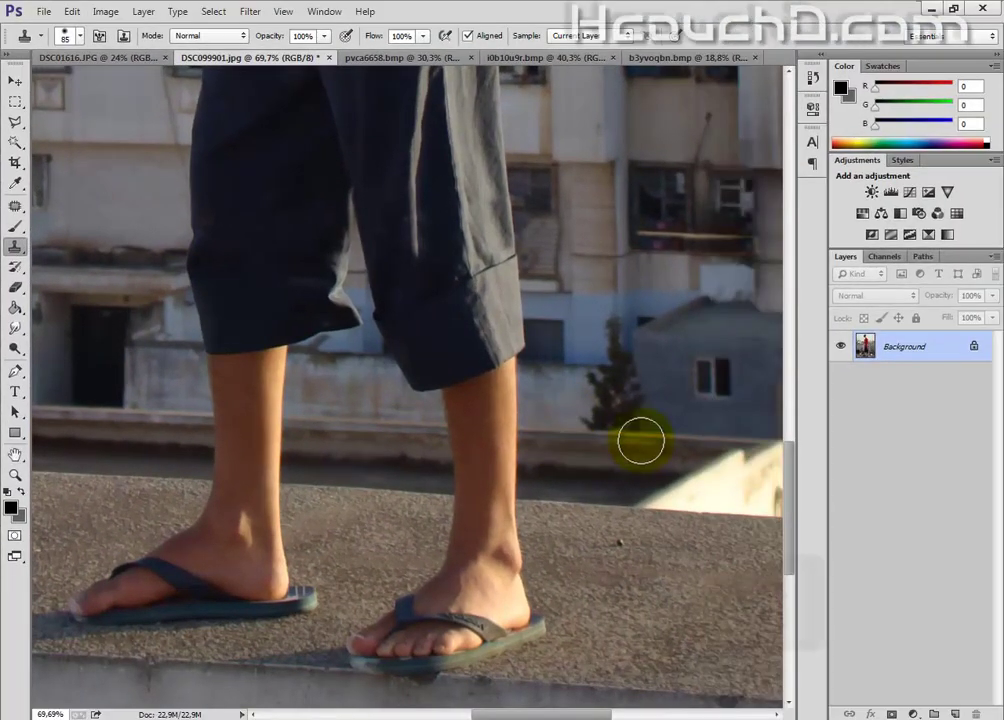
scroll(627, 441, "up", 1)
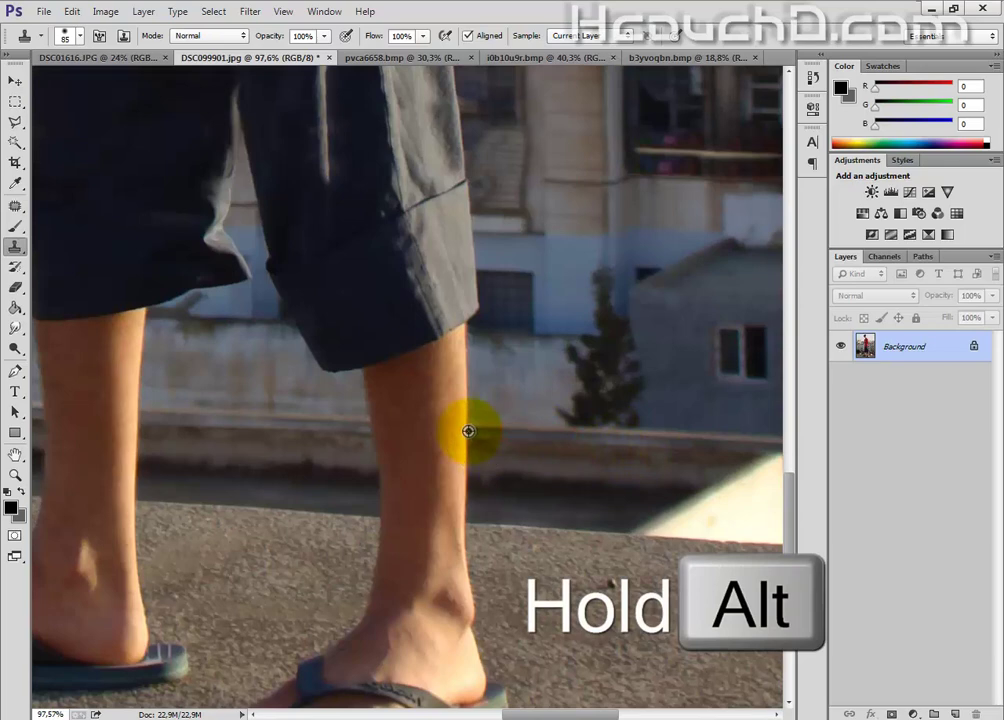
scroll(468, 431, "up", 1)
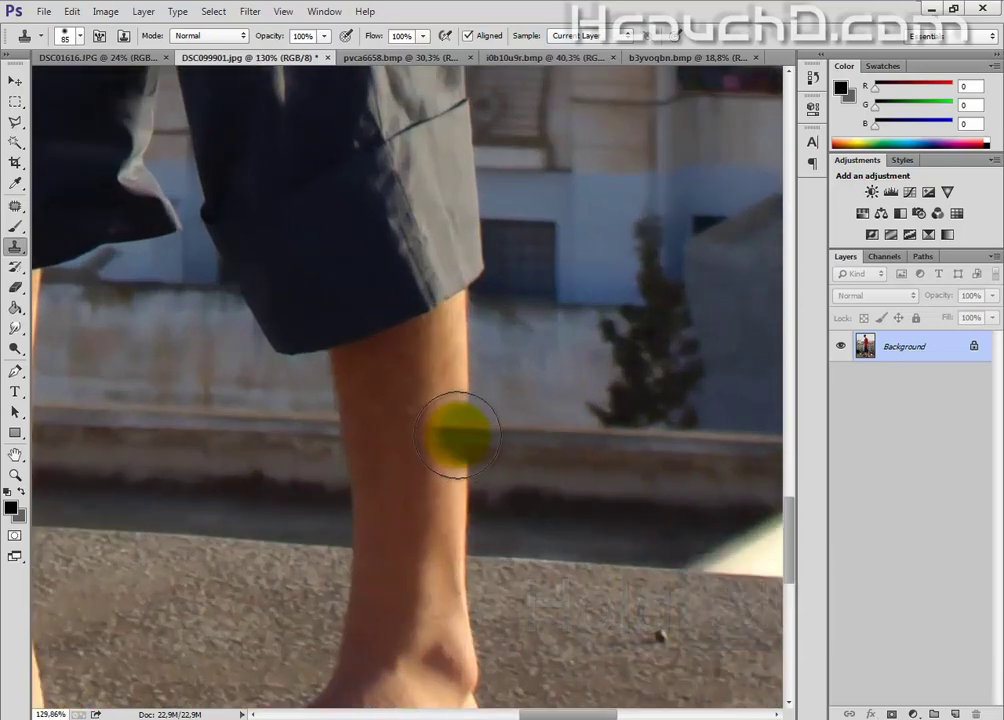
left_click(456, 430)
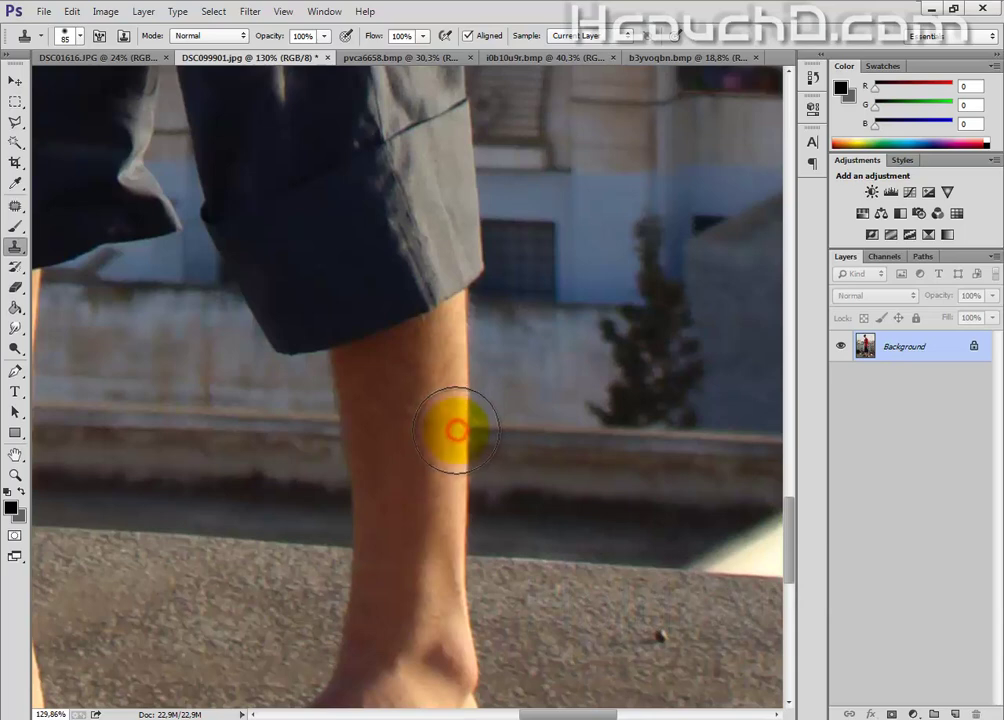
mouse_move(463, 427)
left_mouse_down()
mouse_move(463, 377)
mouse_move(466, 411)
left_mouse_up()
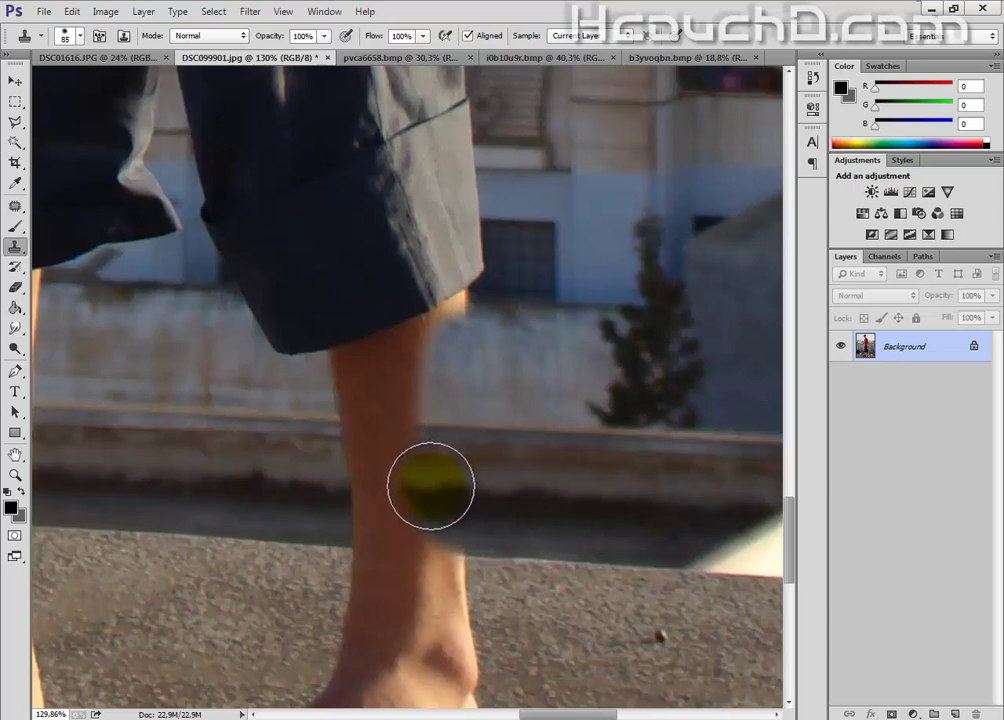
mouse_move(410, 470)
left_mouse_down()
mouse_move(415, 432)
mouse_move(385, 441)
left_mouse_up()
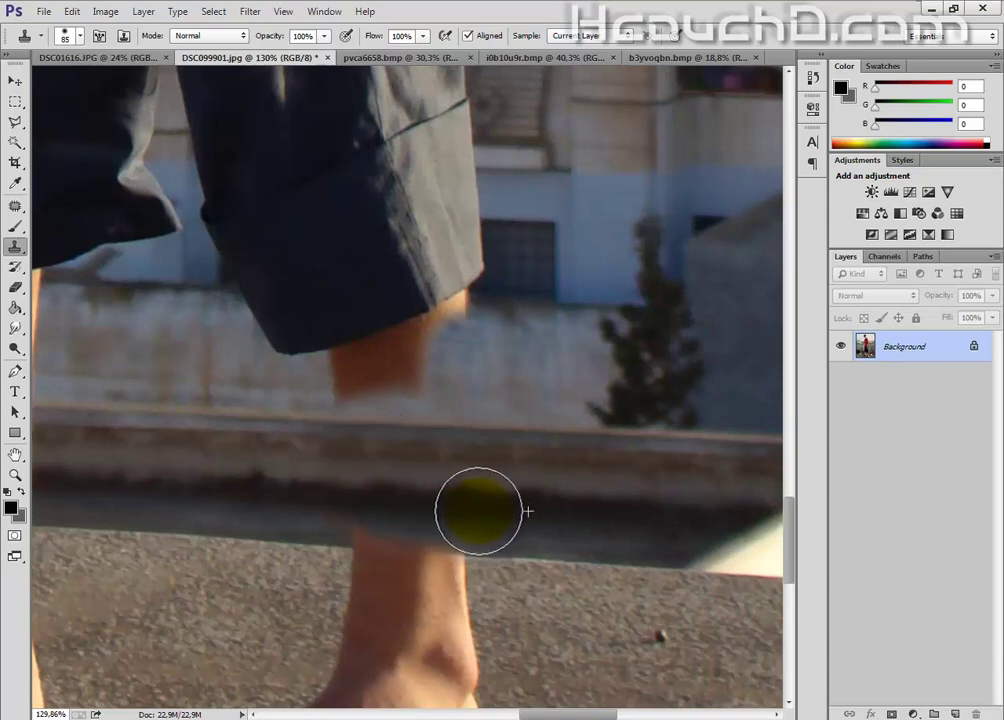
Clone pavement-edge texture over the bottom of the leg, then sample pavement beside the foot.
left_click(543, 568, "alt")
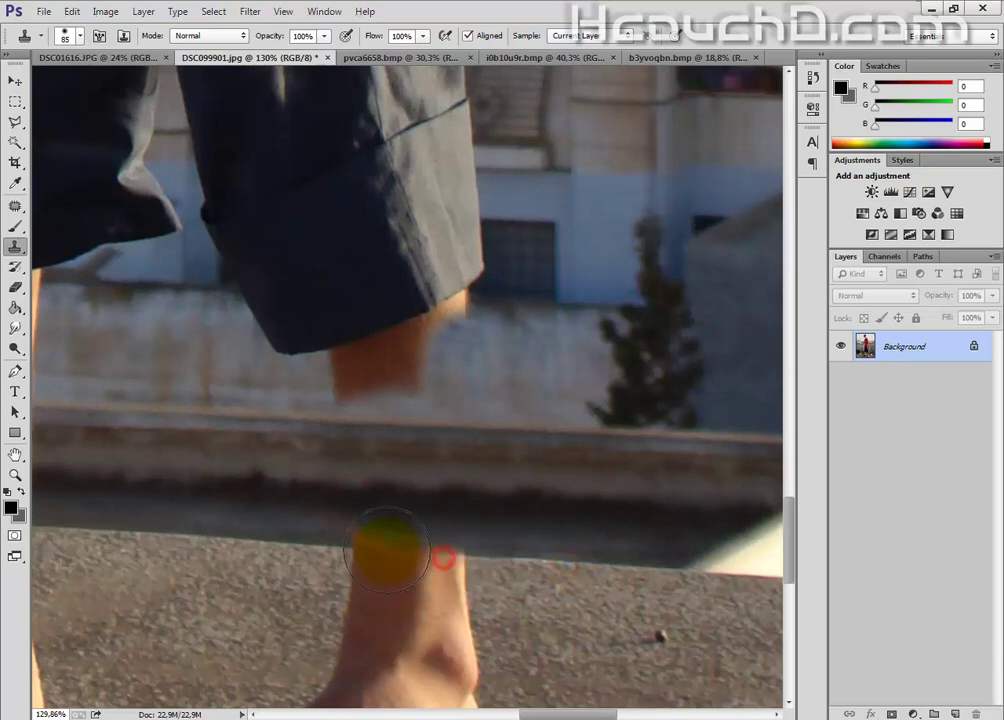
mouse_move(388, 549)
left_mouse_down()
mouse_move(372, 549)
mouse_move(488, 603)
mouse_move(493, 590)
mouse_move(325, 600)
mouse_move(285, 562)
mouse_move(346, 552)
mouse_move(352, 602)
mouse_move(466, 586)
left_mouse_up()
scroll(455, 578, "down", 3)
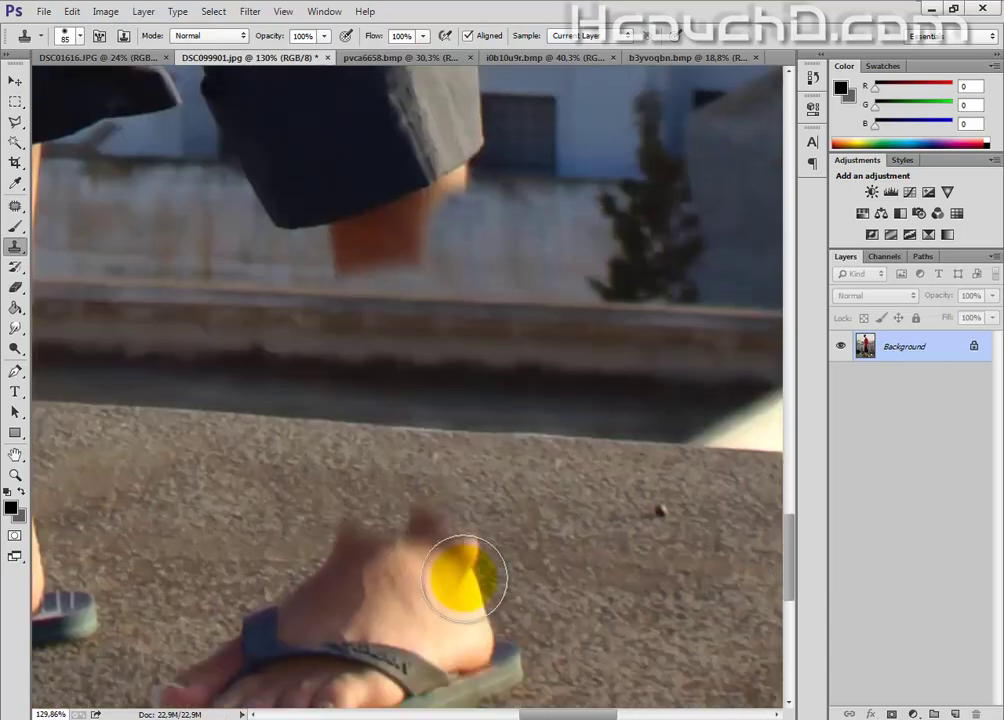
scroll(462, 576, "down", 2)
left_click(623, 411, "alt")
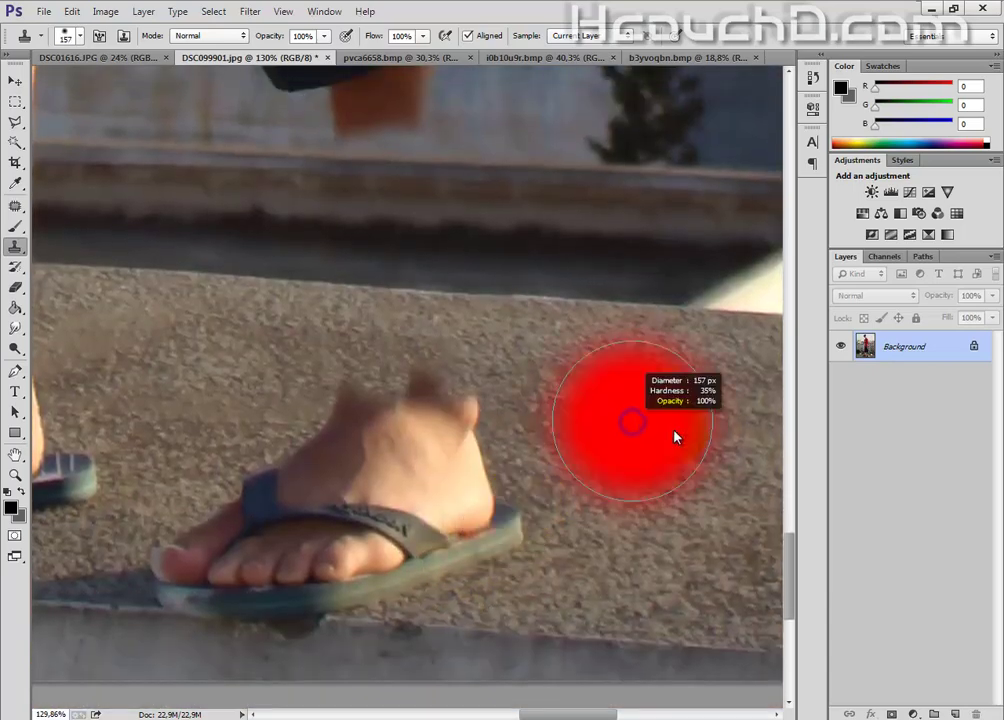
Enlarge the clone brush and paint clean pavement over the right foot, sandal and toes.
left_click_drag(665, 435, 694, 408)
mouse_move(529, 379)
left_mouse_down()
mouse_move(416, 461)
mouse_move(598, 626)
left_mouse_up()
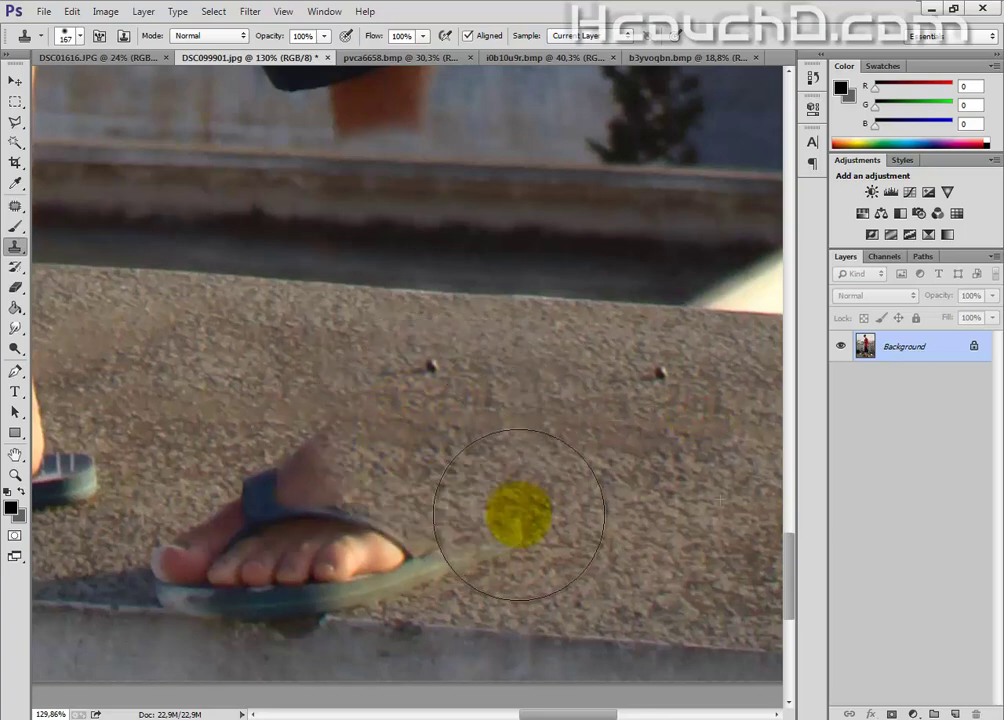
left_click(593, 631, "alt")
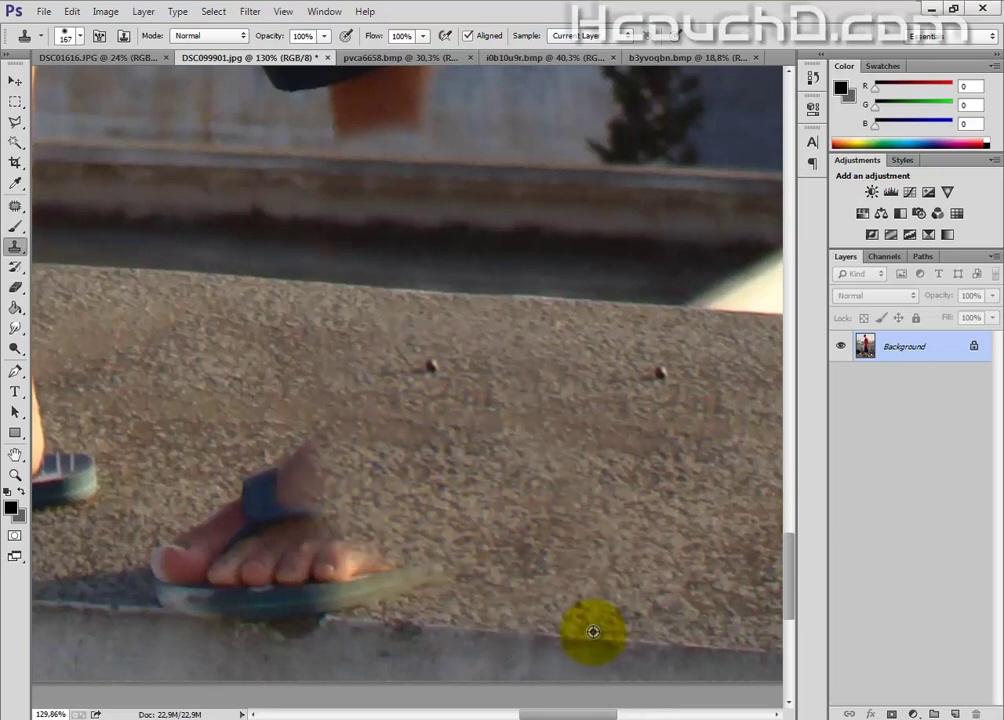
left_click_drag(392, 630, 376, 622)
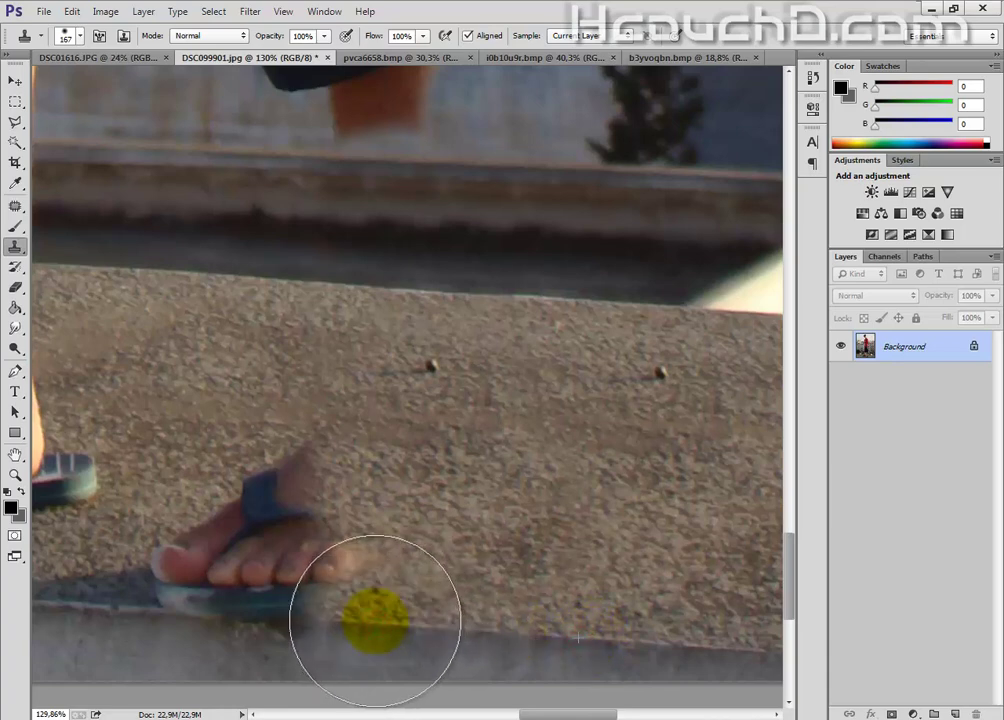
mouse_move(376, 622)
left_mouse_down()
mouse_move(264, 499)
mouse_move(212, 577)
left_mouse_up()
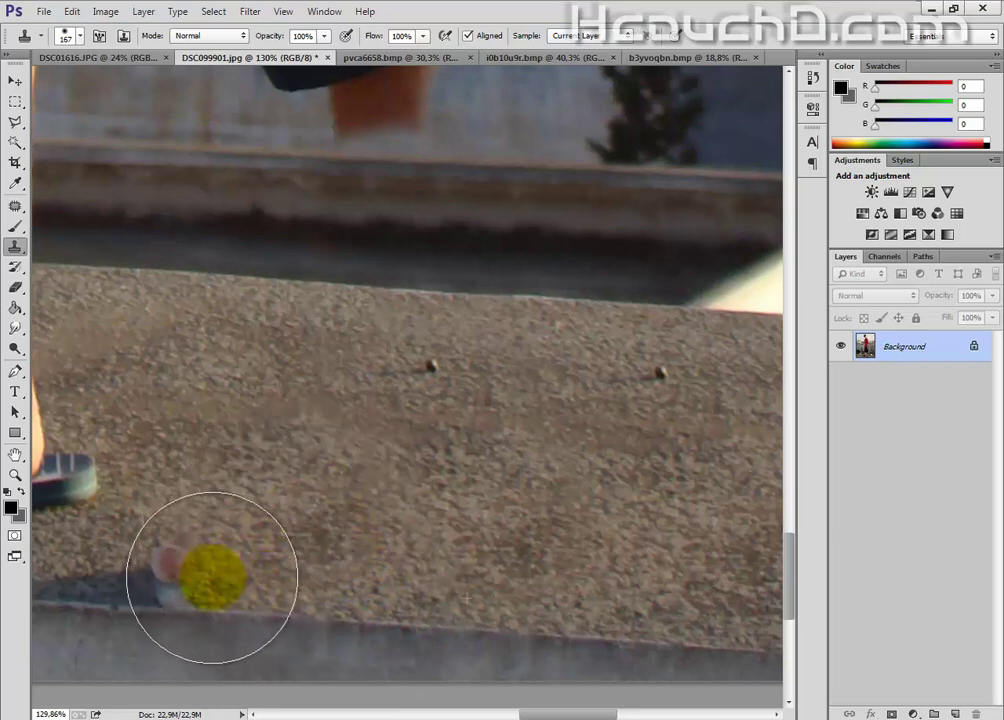
mouse_move(212, 577)
left_mouse_down()
mouse_move(345, 532)
mouse_move(177, 548)
left_mouse_up()
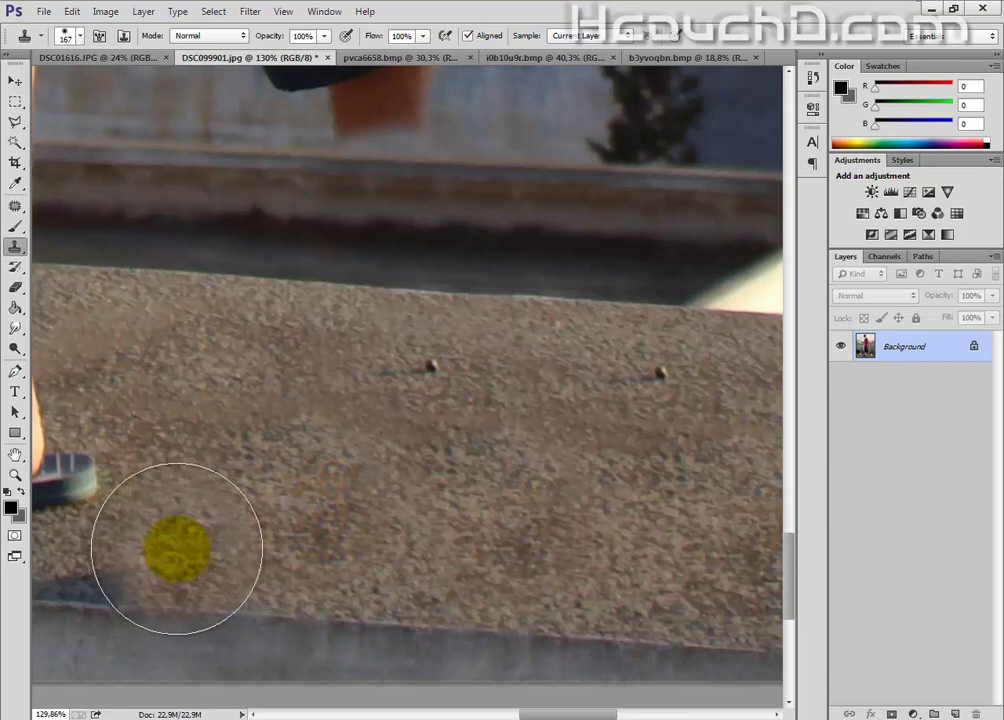
Resample the pavement edge and clone away the leftover bump on the pavement.
left_click(236, 615, "alt")
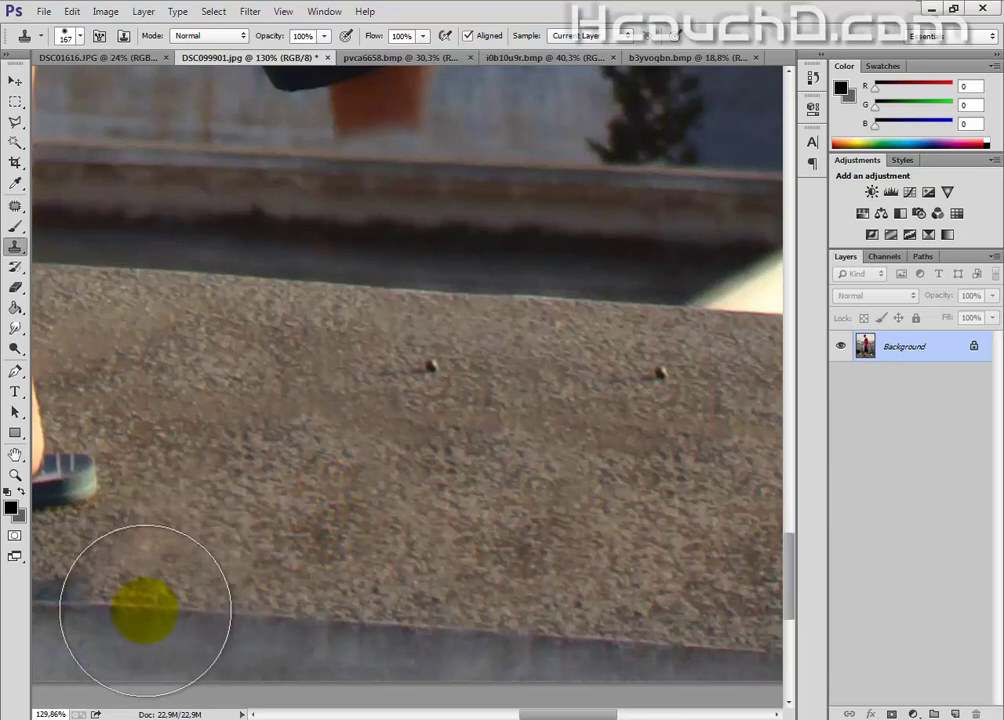
left_click(149, 600)
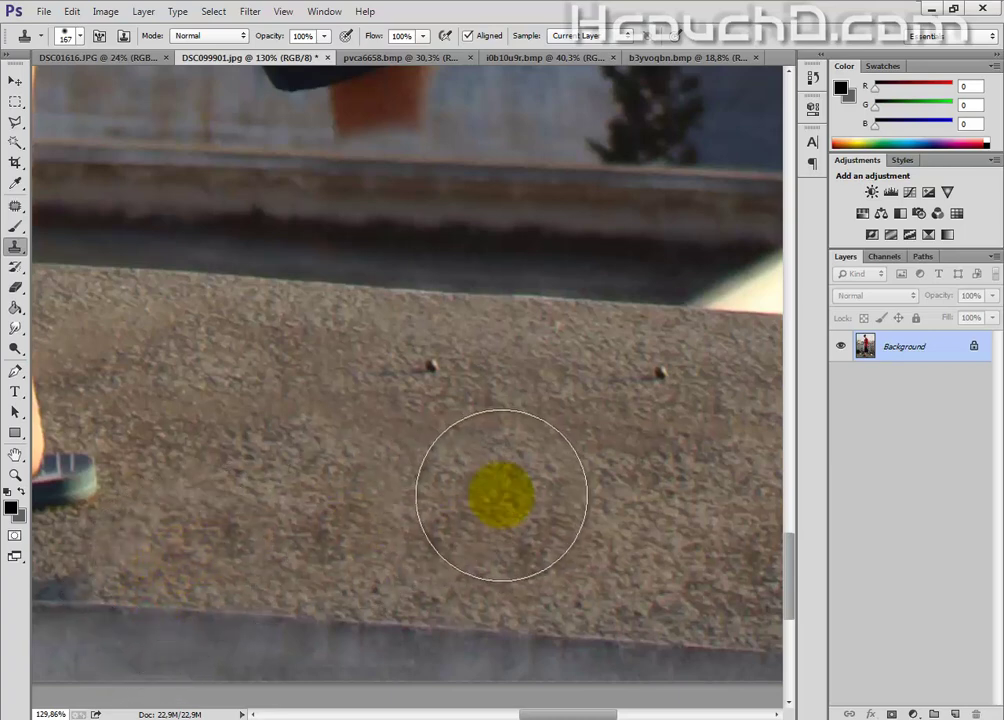
scroll(506, 484, "down", 1)
left_click_drag(376, 370, 309, 378)
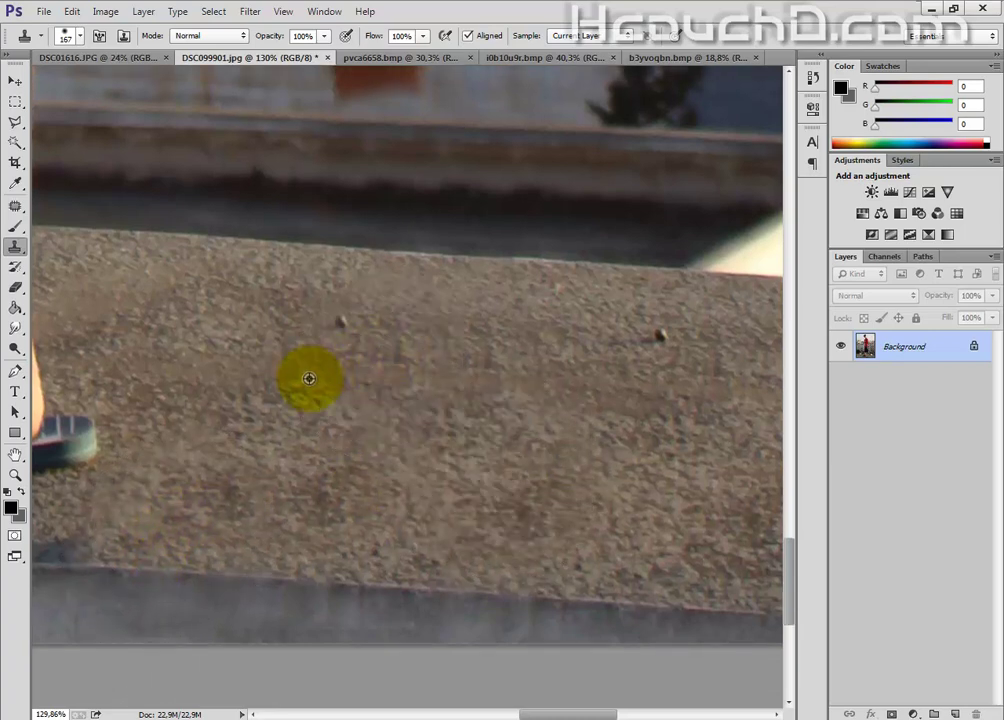
left_click(424, 350)
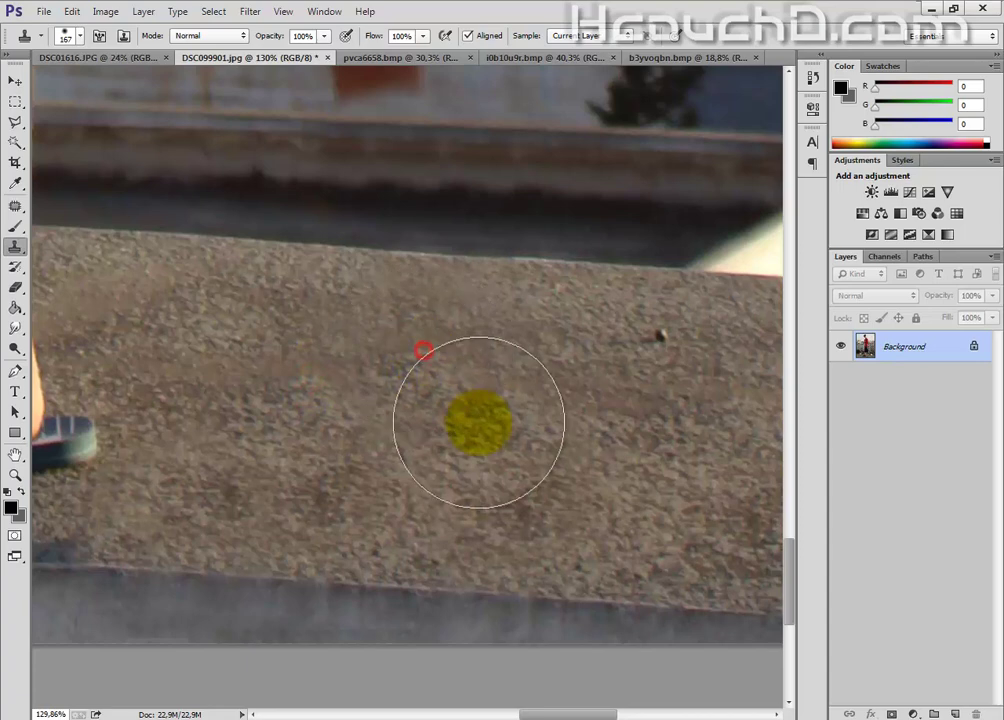
scroll(445, 505, "left", 3)
scroll(442, 500, "left", 5)
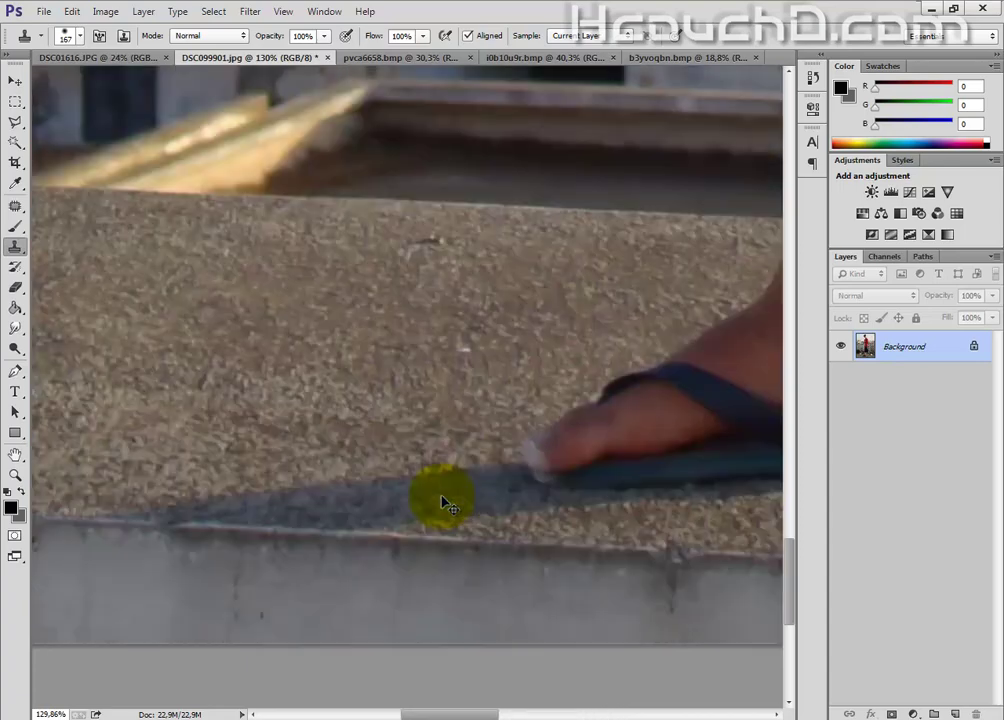
scroll(482, 510, "right", 3)
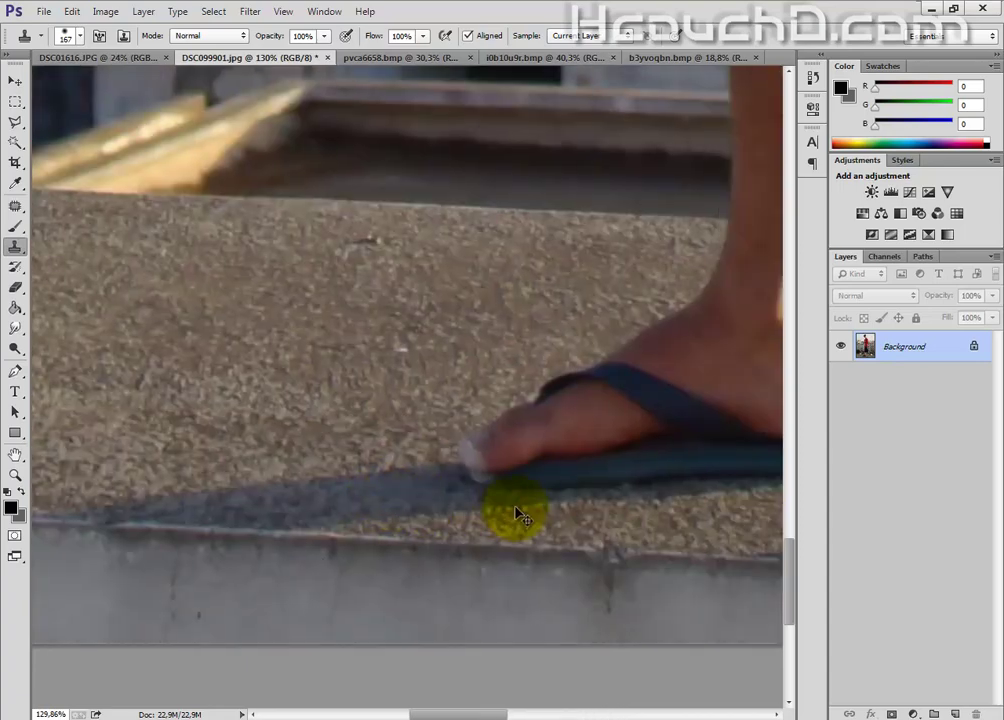
scroll(515, 508, "right", 2)
scroll(515, 508, "right", 2)
scroll(515, 507, "down", 2)
Shrink the clone brush to 79 px and paint wall texture along the other leg's edge.
scroll(520, 508, "down", 1)
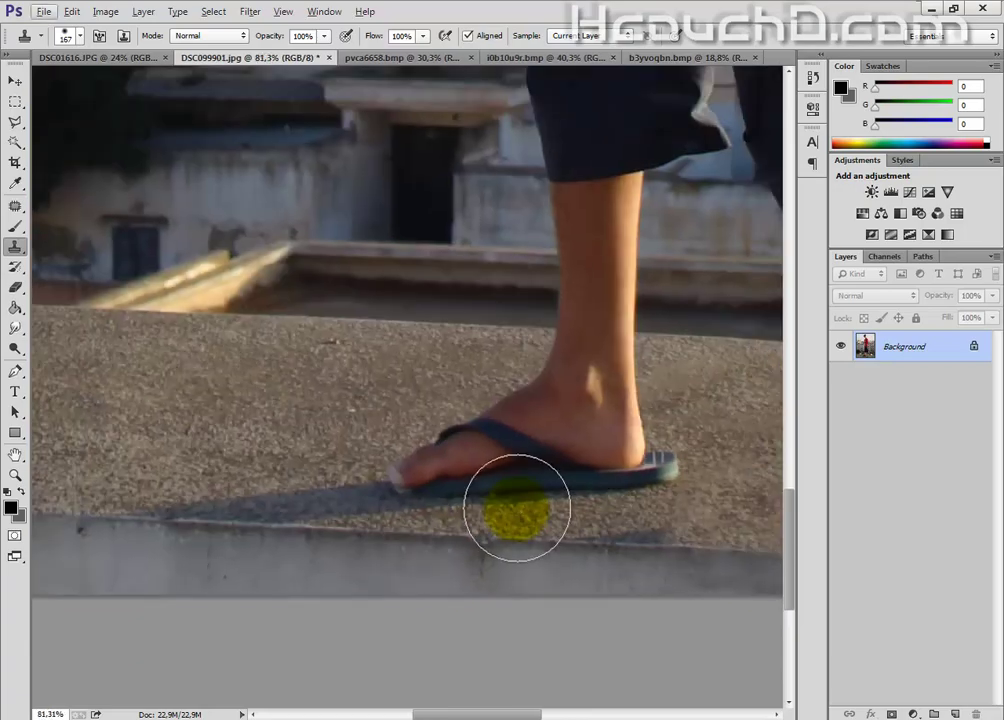
scroll(532, 495, "up", 3)
scroll(538, 493, "up", 2)
scroll(586, 484, "right", 2)
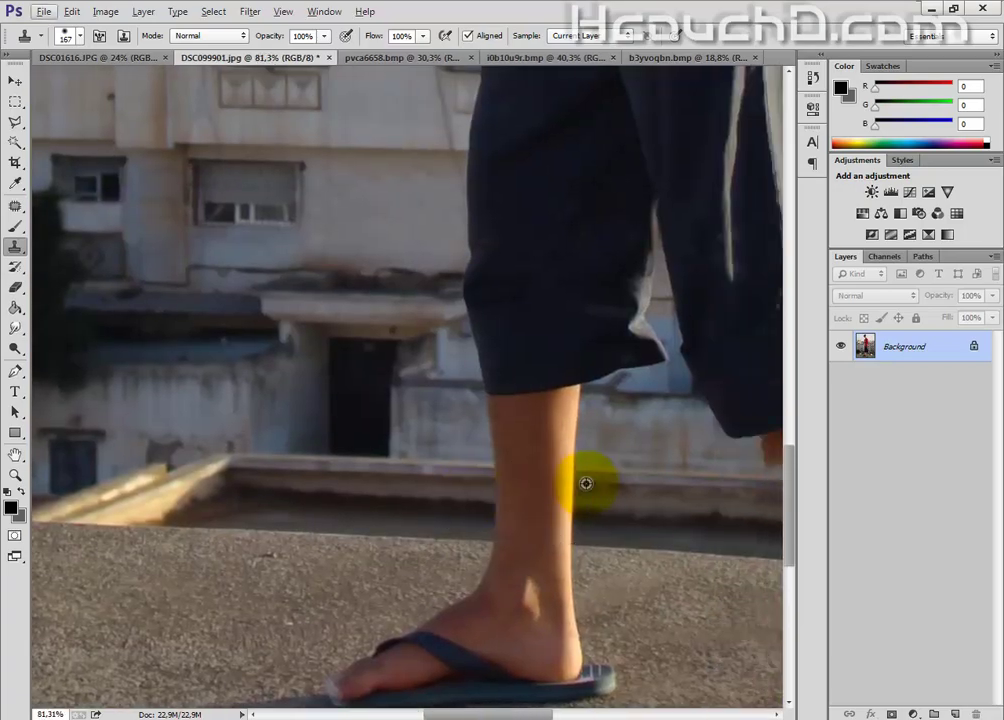
scroll(599, 459, "right", 2)
scroll(441, 417, "up", 2)
scroll(326, 344, "up", 2)
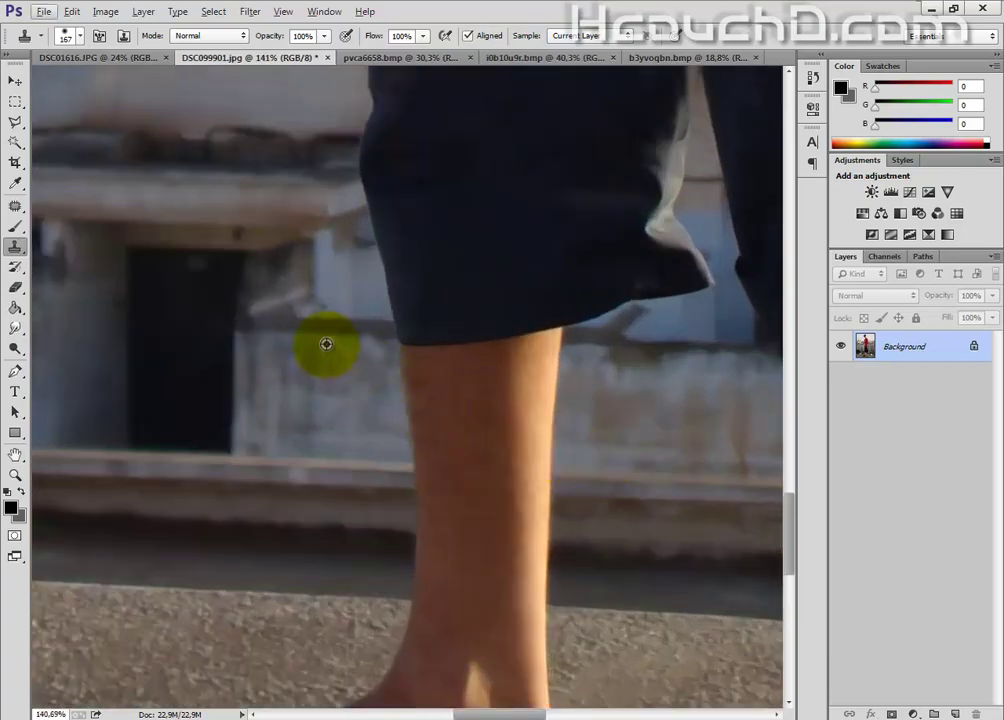
mouse_move(310, 331)
left_mouse_down()
mouse_move(332, 358)
mouse_move(325, 331)
mouse_move(385, 325)
mouse_move(410, 334)
left_mouse_up()
key("ctrl+z")
right_click(347, 403, "alt")
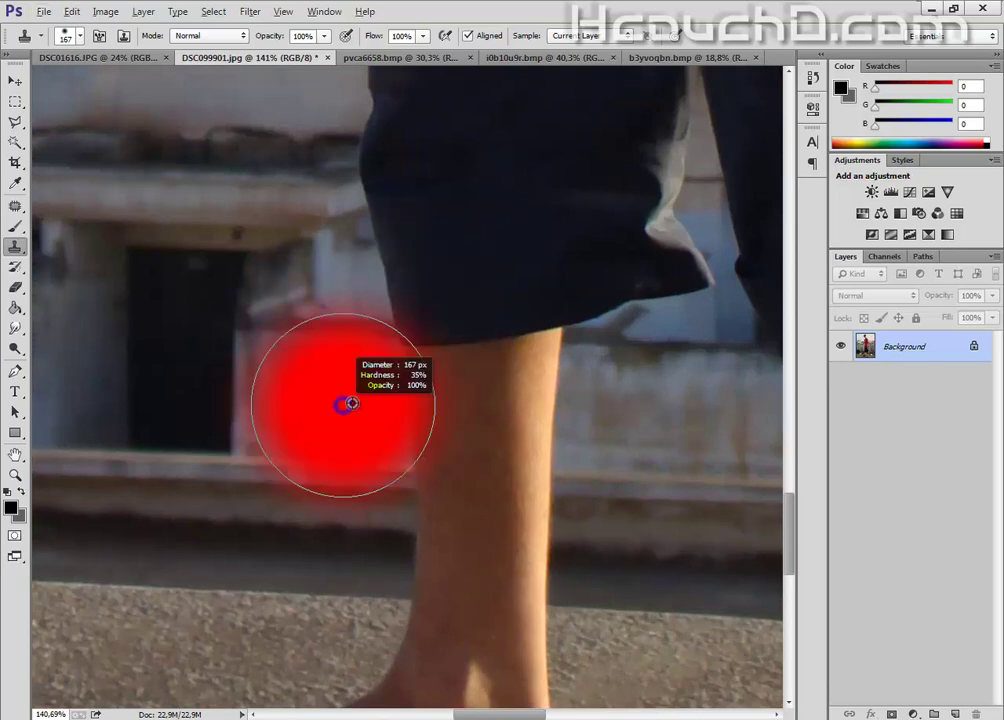
right_click(318, 405, "alt")
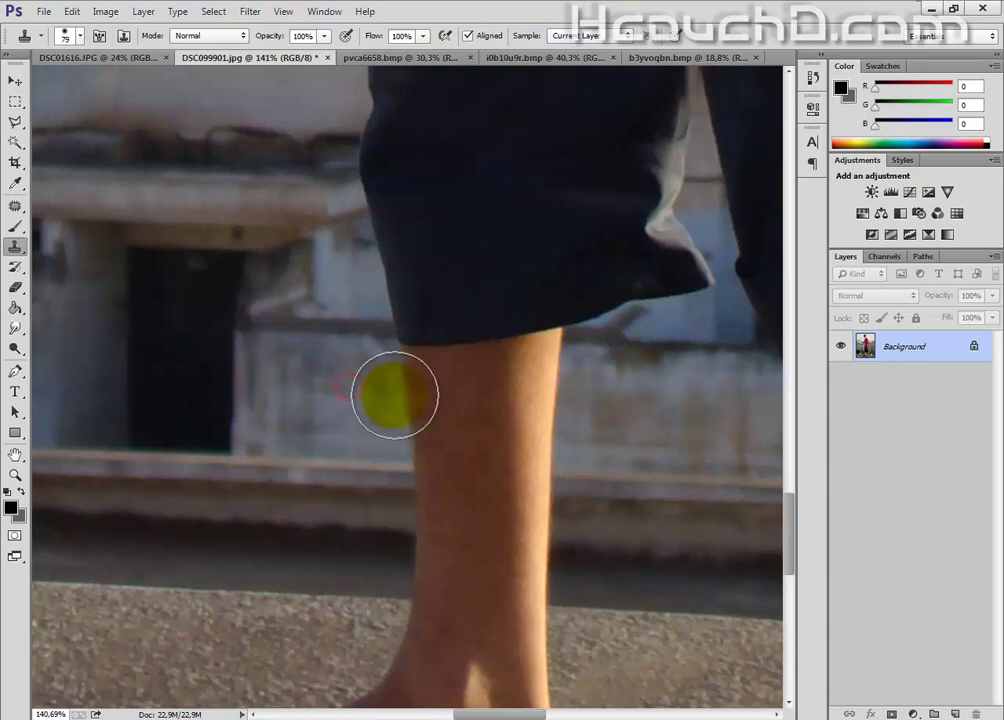
mouse_move(397, 389)
left_mouse_down()
mouse_move(436, 390)
mouse_move(446, 430)
mouse_move(427, 394)
mouse_move(456, 390)
left_mouse_up()
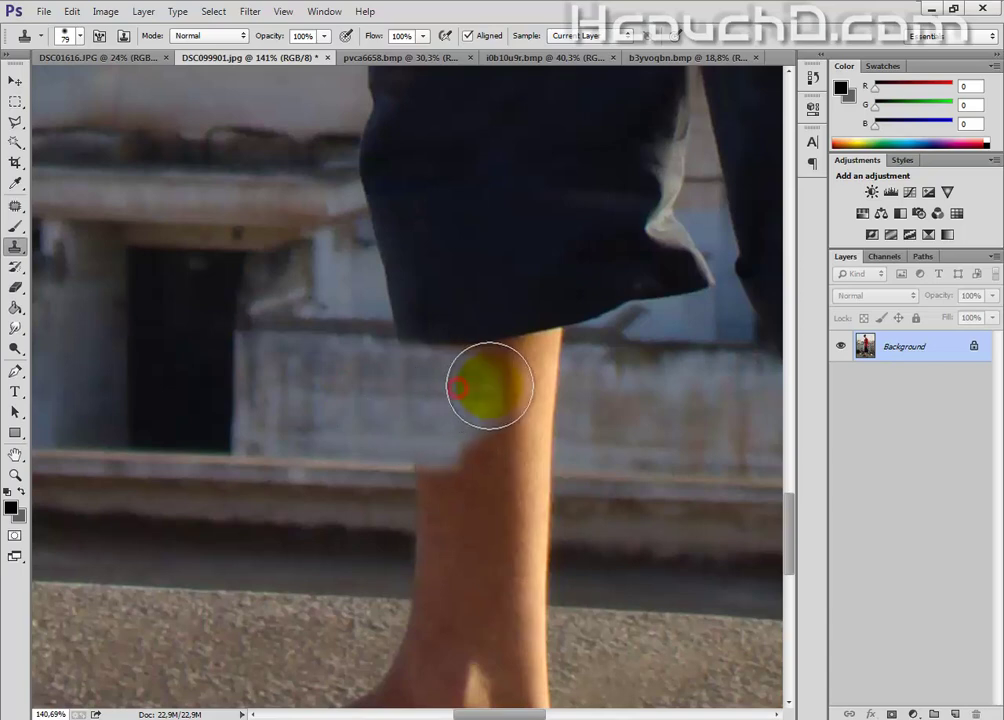
Sample wall and ledge beside the leg and clone them over the shin down the ledge.
left_click(288, 380, "alt")
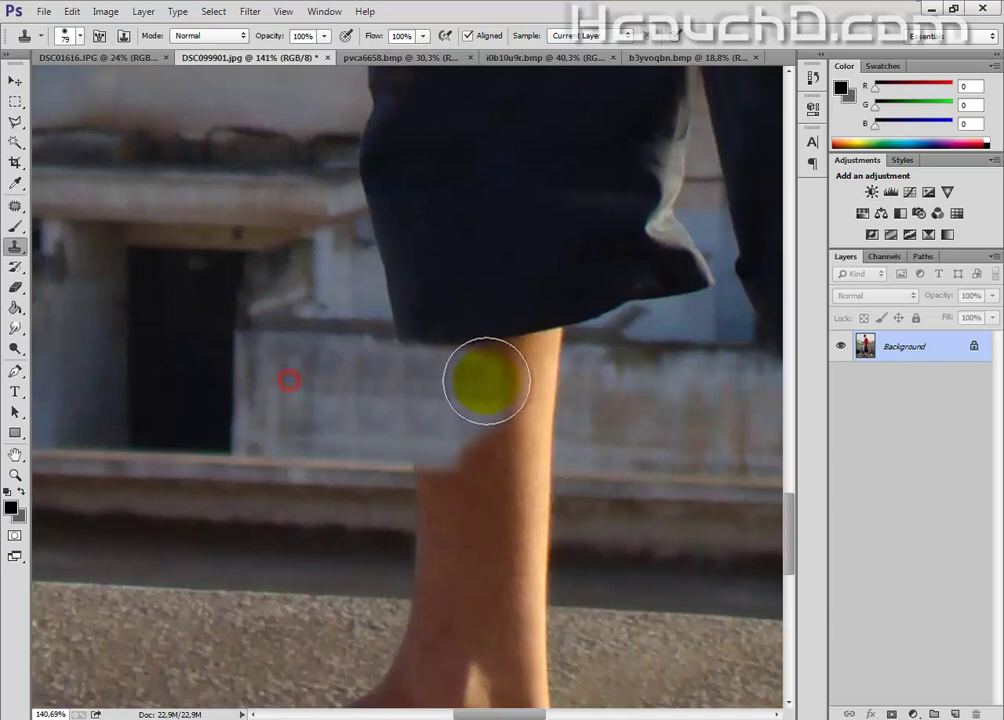
mouse_move(486, 381)
left_mouse_down()
mouse_move(548, 370)
mouse_move(502, 392)
mouse_move(562, 358)
mouse_move(471, 385)
mouse_move(425, 419)
mouse_move(382, 399)
left_mouse_up()
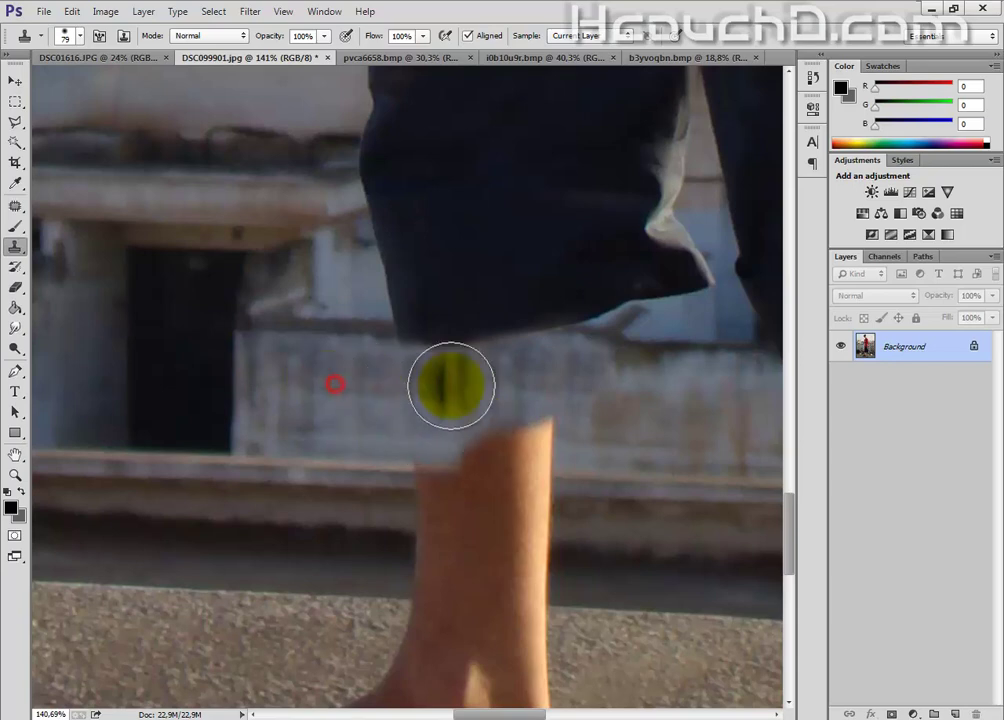
left_click_drag(448, 386, 565, 432)
left_click(358, 467, "alt")
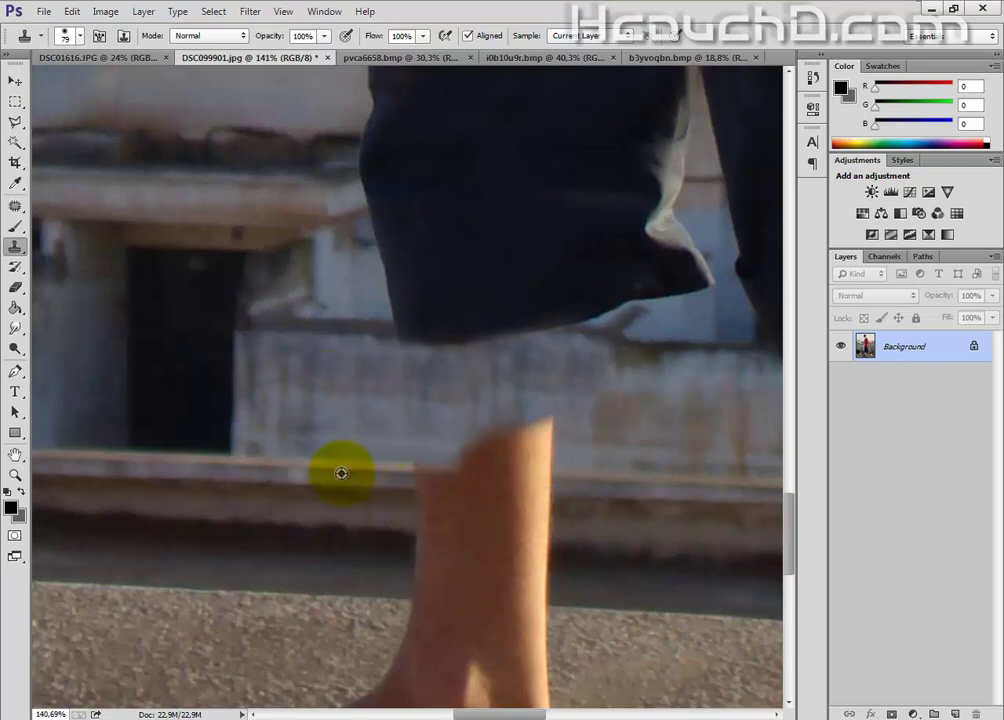
left_click(389, 469)
mouse_move(417, 470)
left_mouse_down()
mouse_move(531, 477)
mouse_move(534, 449)
mouse_move(486, 426)
mouse_move(531, 426)
mouse_move(535, 473)
mouse_move(498, 489)
mouse_move(531, 522)
mouse_move(482, 538)
mouse_move(426, 533)
left_mouse_up()
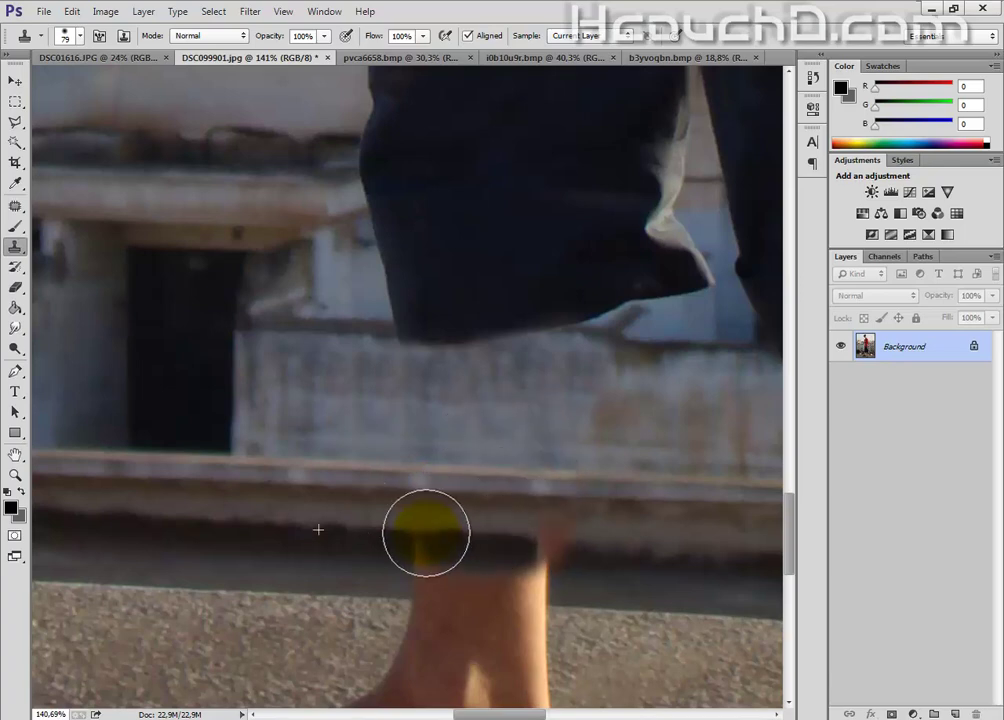
left_click_drag(529, 541, 541, 545)
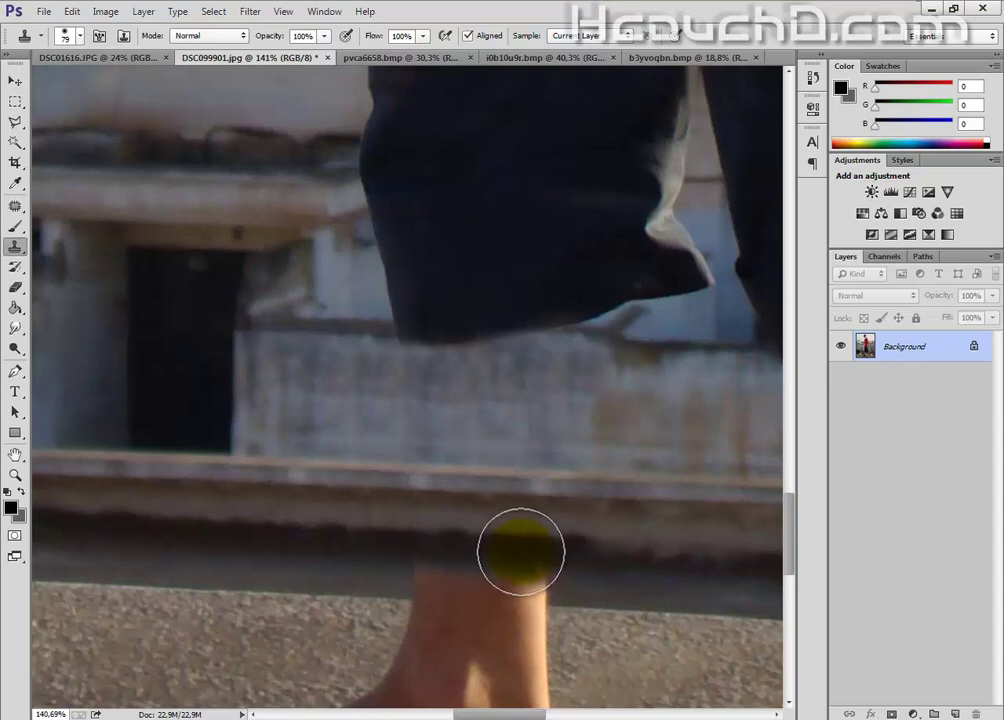
mouse_move(457, 567)
left_mouse_down()
mouse_move(319, 595)
mouse_move(460, 606)
mouse_move(548, 598)
left_mouse_up()
Clone ground over the toes, heel and ankle, enlarging the brush to 168 px.
scroll(549, 589, "down", 3)
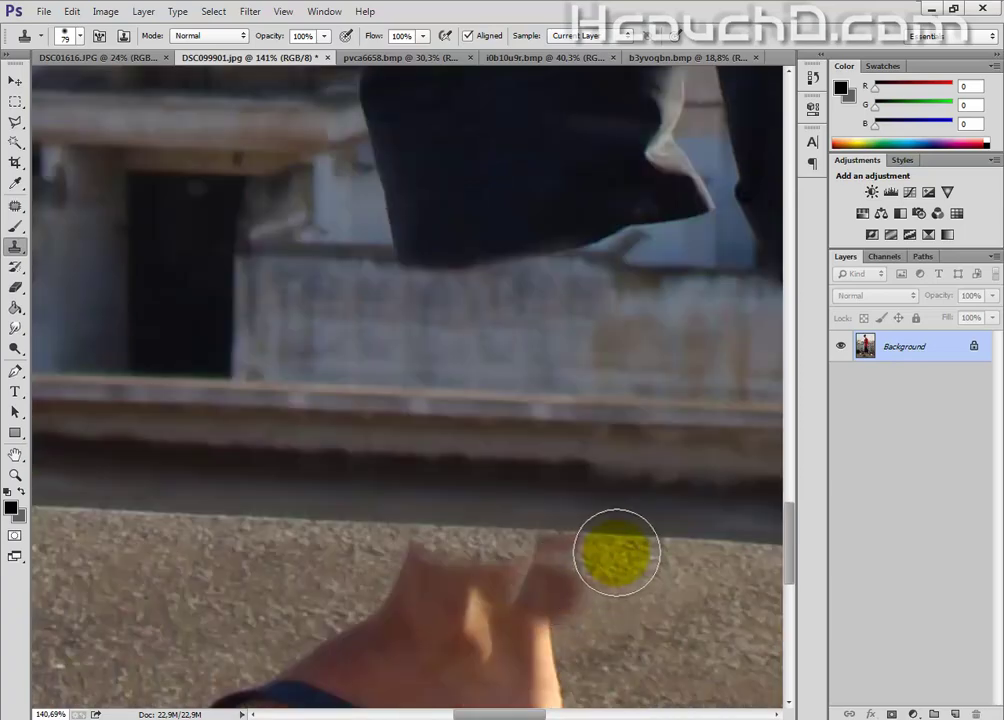
scroll(616, 549, "down", 1)
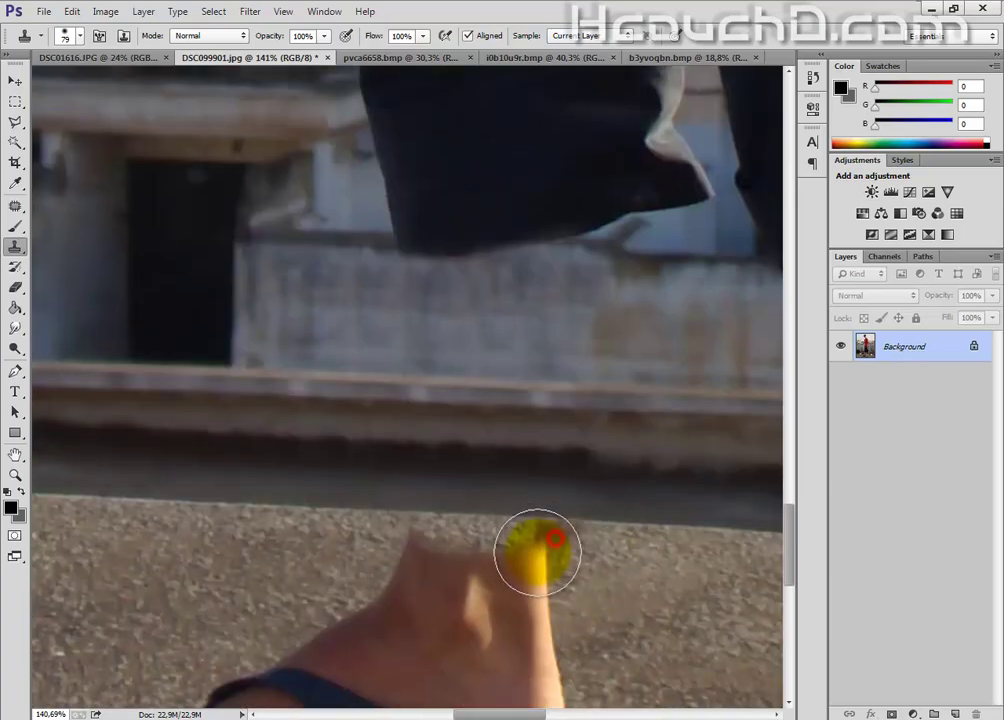
mouse_move(522, 542)
left_mouse_down()
mouse_move(354, 542)
mouse_move(273, 557)
left_mouse_up()
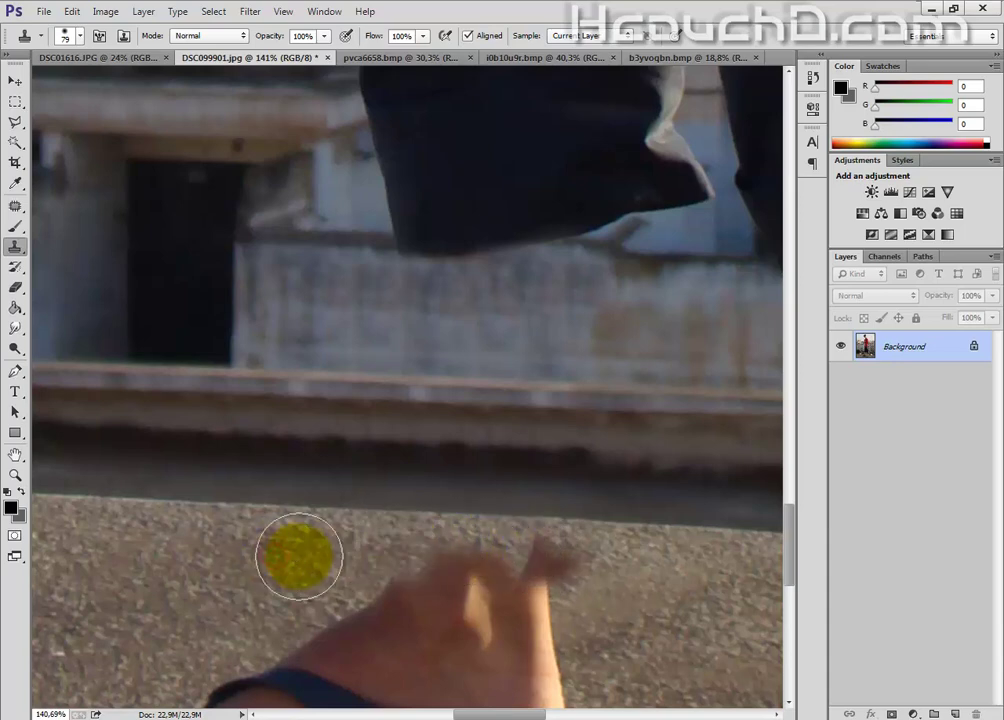
scroll(299, 557, "down", 2)
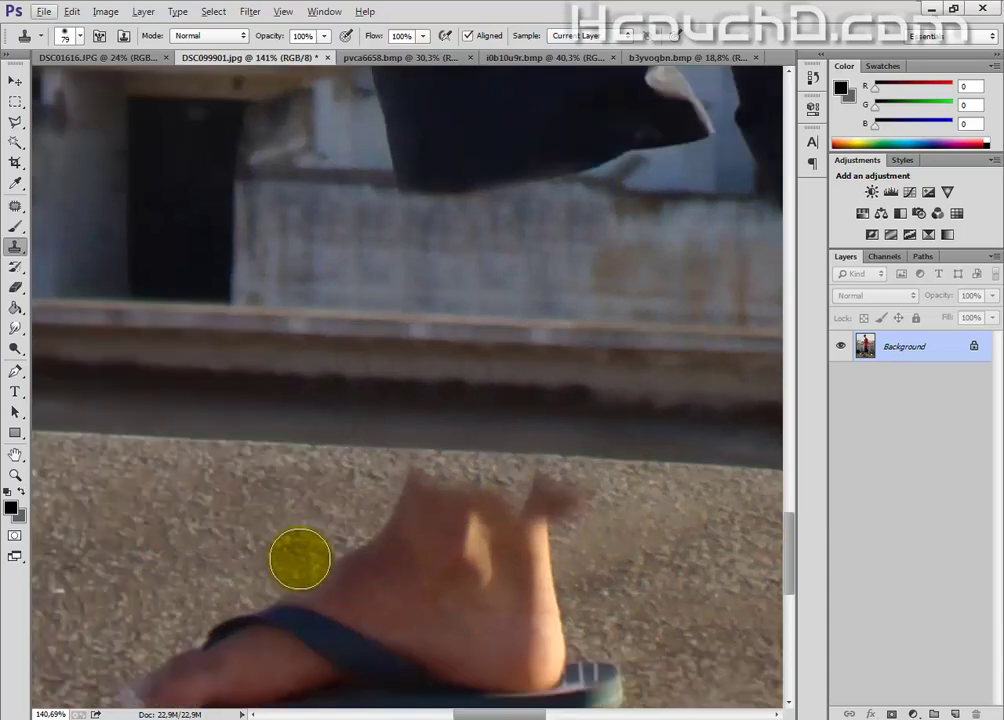
scroll(299, 557, "down", 2)
scroll(320, 569, "up", 1)
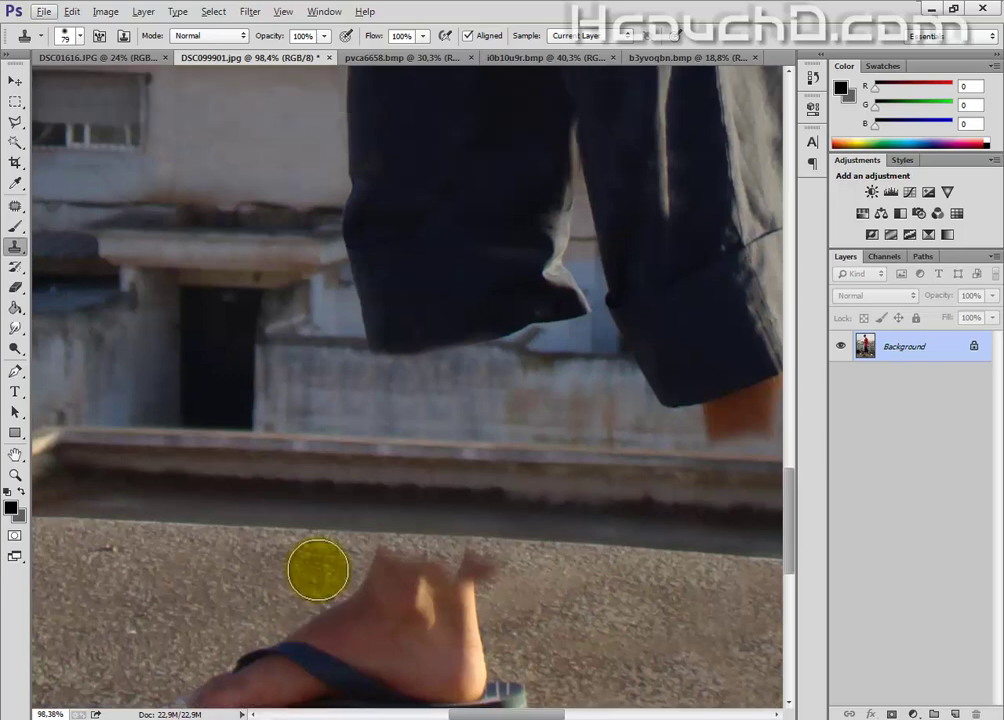
scroll(320, 569, "down", 2)
scroll(320, 569, "down", 1)
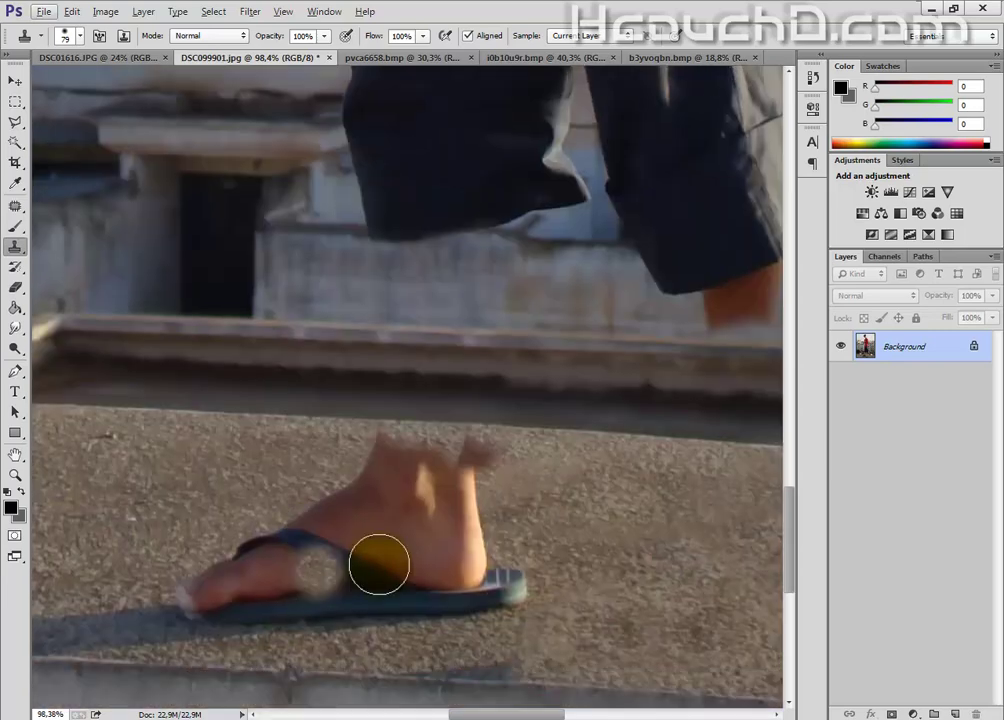
left_click(720, 565, "alt")
left_click_drag(459, 464, 643, 530)
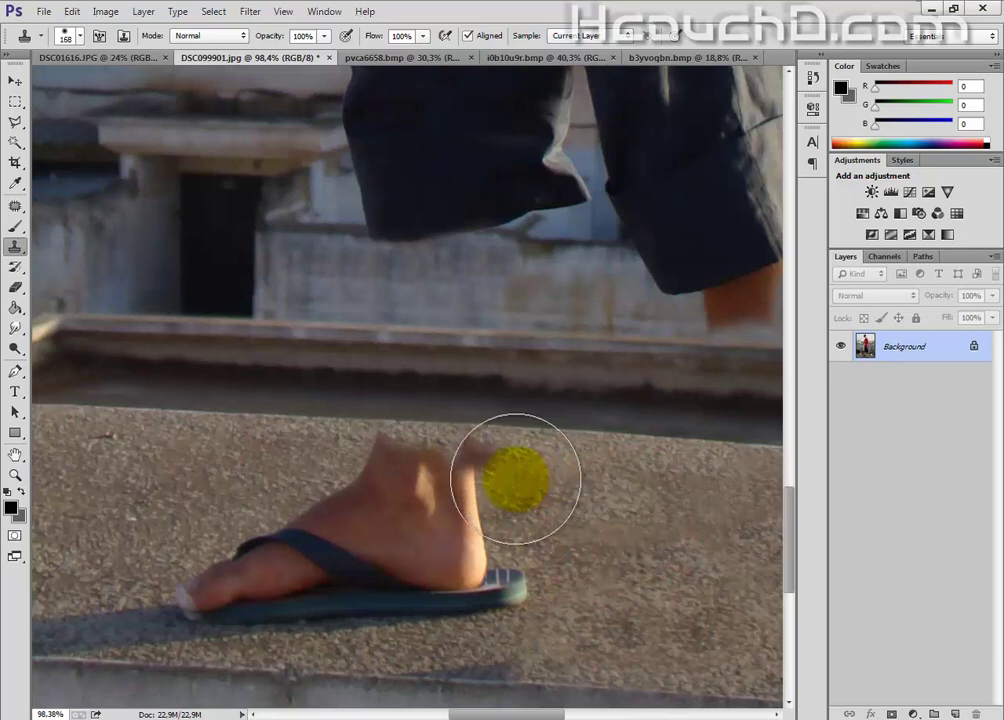
mouse_move(515, 475)
left_mouse_down()
mouse_move(412, 496)
mouse_move(504, 560)
mouse_move(307, 522)
mouse_move(419, 515)
mouse_move(638, 529)
left_mouse_up()
mouse_move(385, 562)
left_mouse_down()
mouse_move(347, 587)
mouse_move(354, 576)
mouse_move(336, 578)
mouse_move(380, 603)
mouse_move(365, 605)
mouse_move(325, 571)
mouse_move(515, 556)
left_mouse_up()
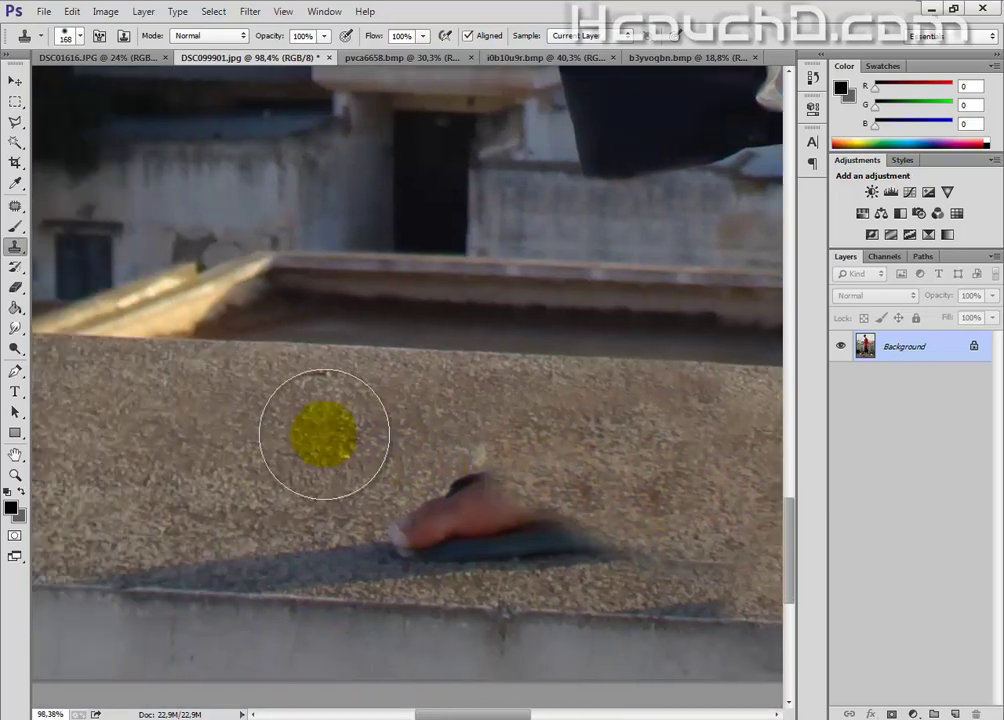
Clone fresh ground over the small pink rooftop object and its shadow.
left_click(279, 449, "alt")
mouse_move(469, 491)
left_mouse_down()
mouse_move(545, 486)
mouse_move(602, 522)
left_mouse_up()
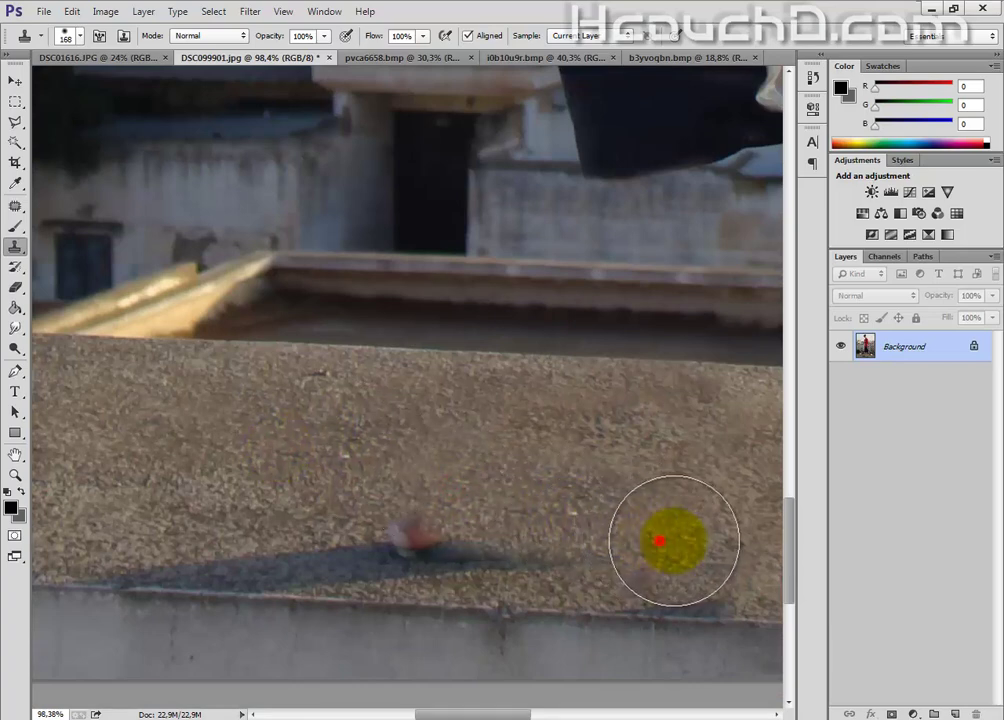
mouse_move(358, 511)
left_mouse_down()
mouse_move(268, 494)
mouse_move(475, 542)
mouse_move(488, 531)
mouse_move(549, 535)
left_mouse_up()
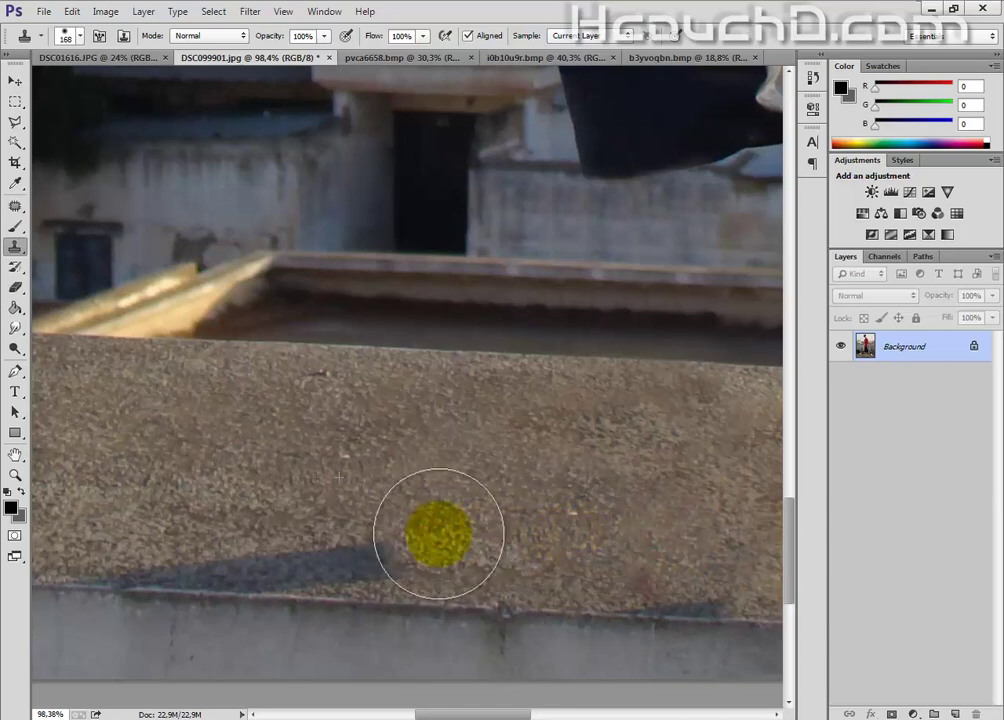
left_click_drag(439, 531, 325, 535)
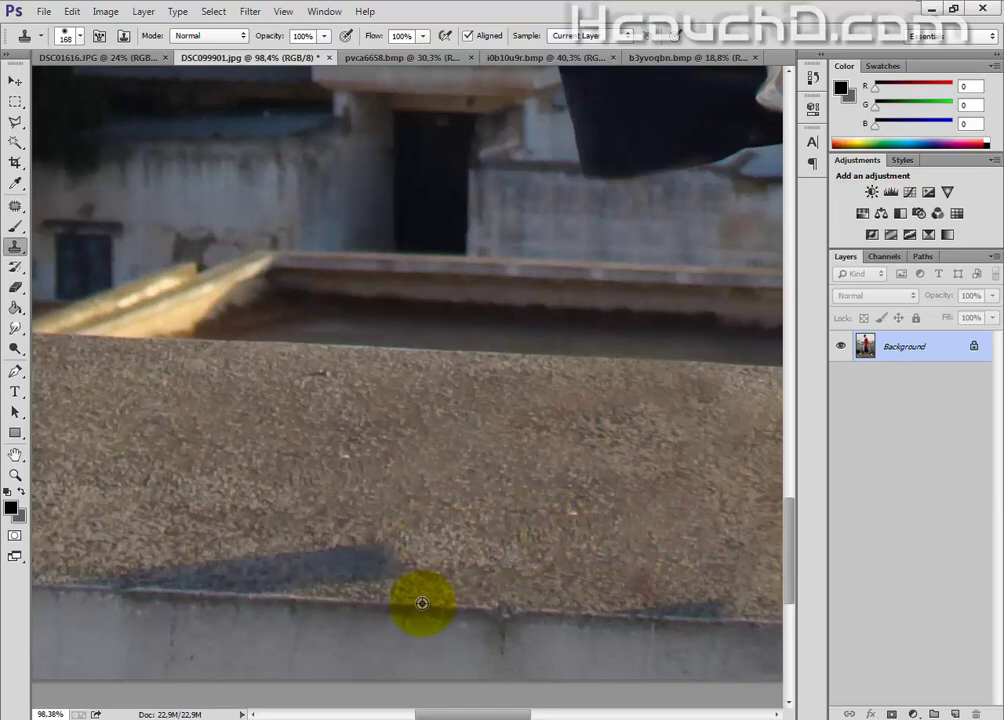
mouse_move(336, 594)
left_mouse_down()
mouse_move(228, 573)
mouse_move(273, 571)
left_mouse_up()
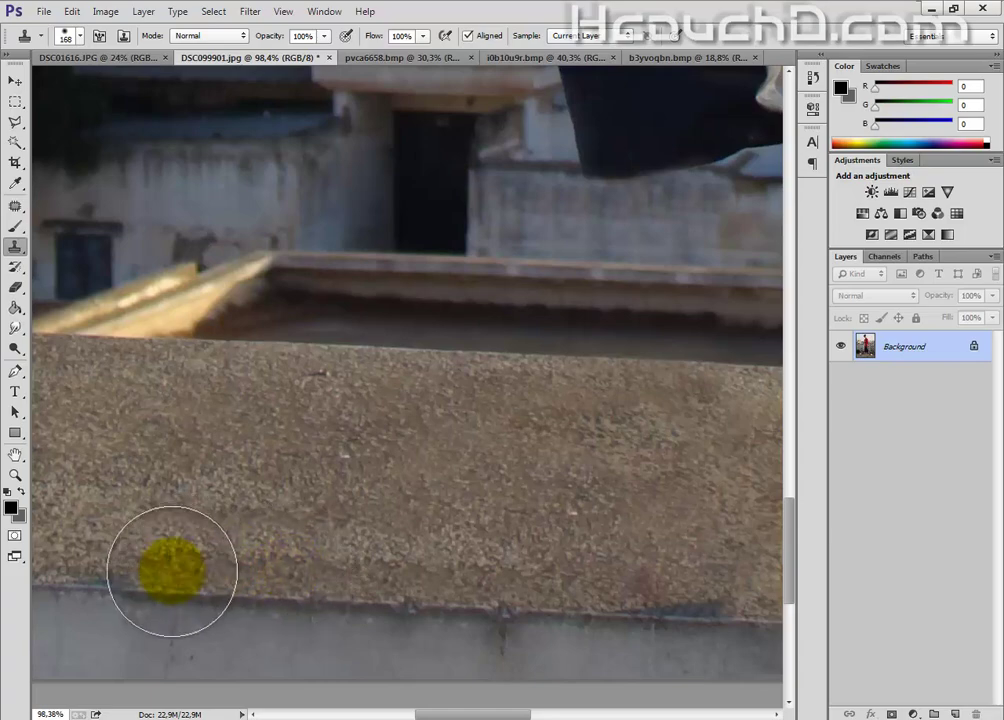
With a 71 px brush, clone wall texture over the remaining lower leg below the shorts.
left_click(159, 573)
scroll(421, 490, "down", 1)
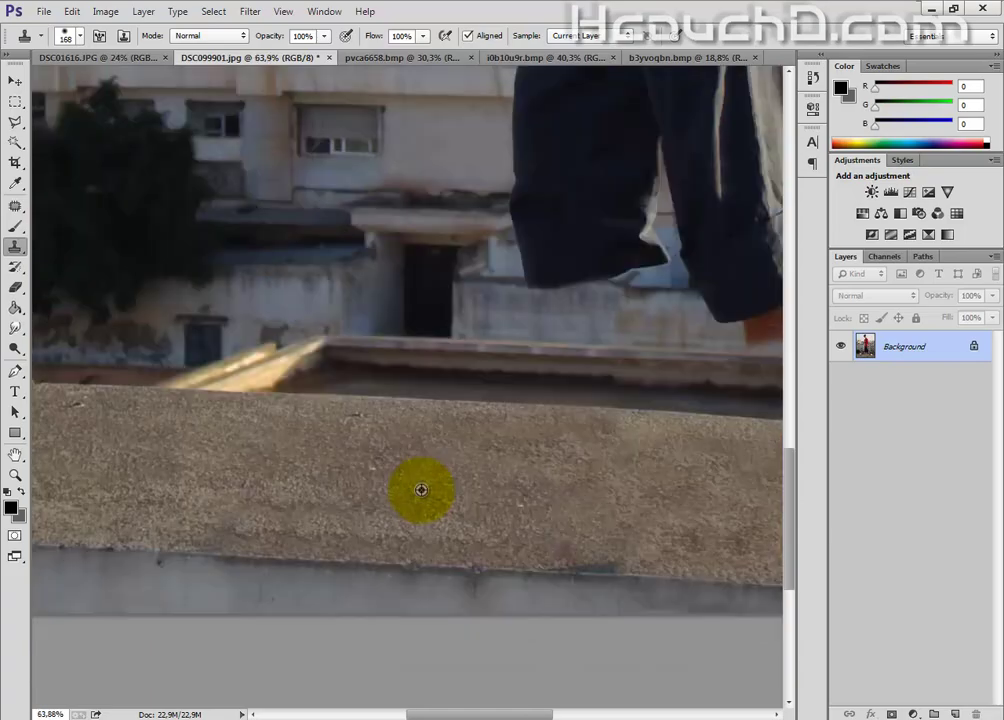
scroll(430, 492, "down", 1)
scroll(574, 403, "up", 1)
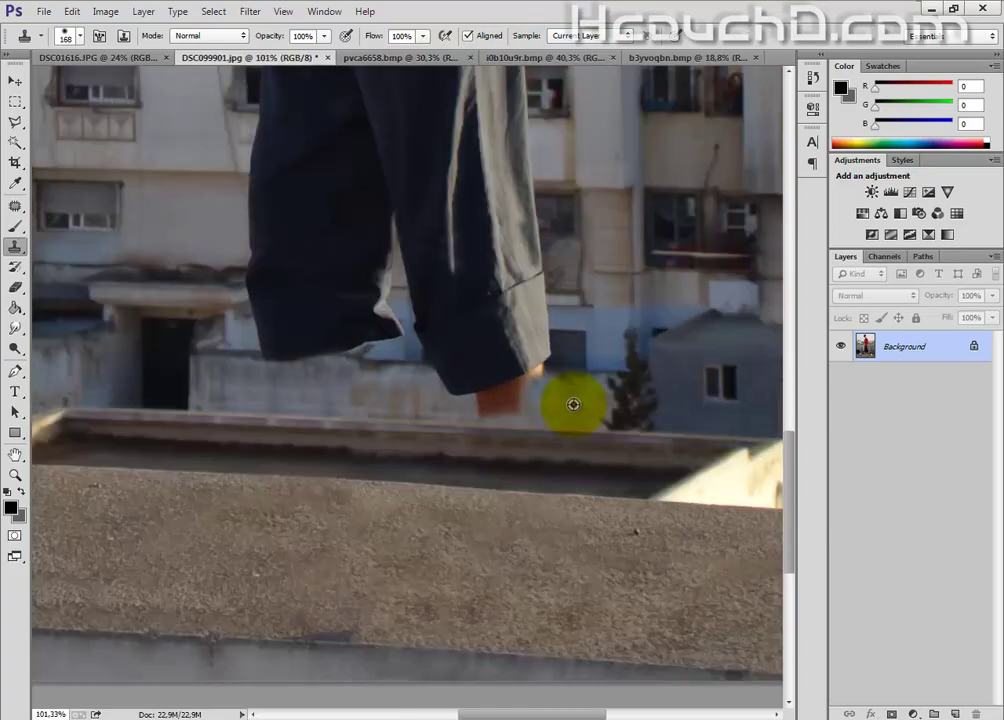
scroll(563, 403, "up", 1)
scroll(574, 390, "up", 1)
left_click(589, 378)
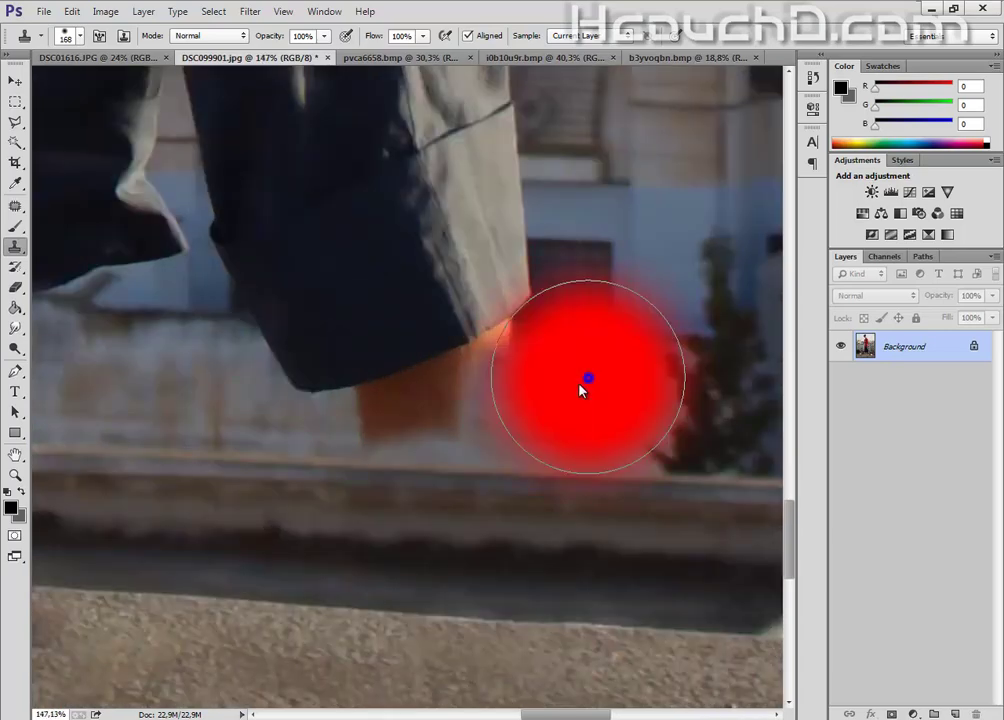
mouse_move(533, 397)
left_mouse_down()
mouse_move(531, 386)
mouse_move(462, 394)
mouse_move(424, 417)
mouse_move(495, 377)
left_mouse_up()
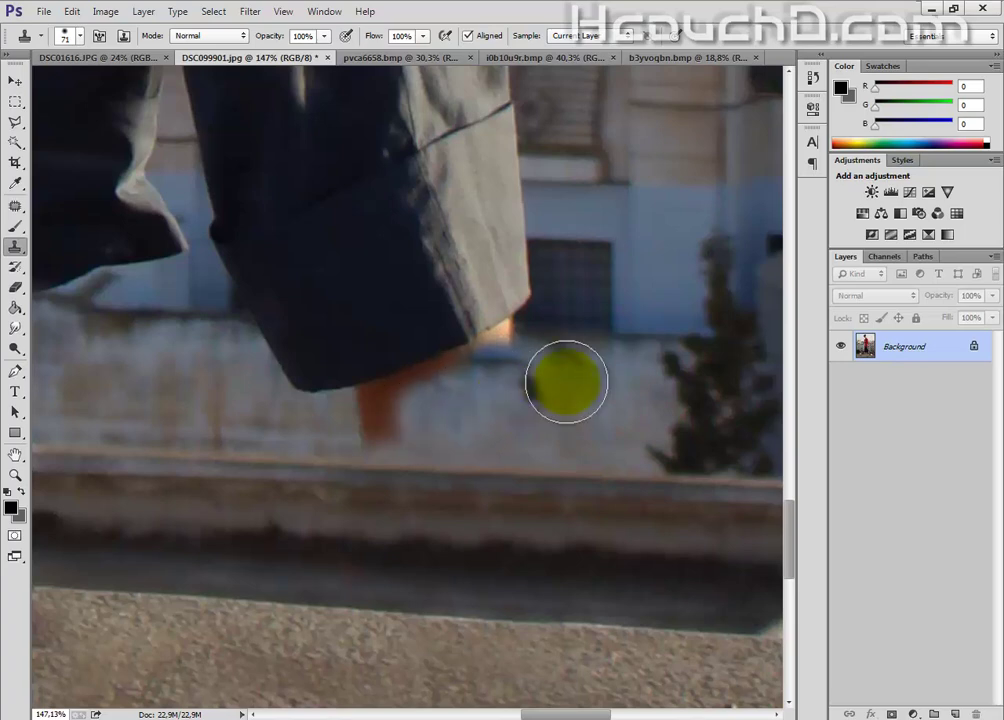
key("ctrl+z")
left_click(621, 335, "alt")
mouse_move(545, 342)
left_mouse_down()
mouse_move(530, 336)
mouse_move(573, 337)
mouse_move(430, 403)
mouse_move(475, 411)
mouse_move(370, 424)
mouse_move(444, 393)
mouse_move(372, 422)
mouse_move(475, 414)
left_mouse_up()
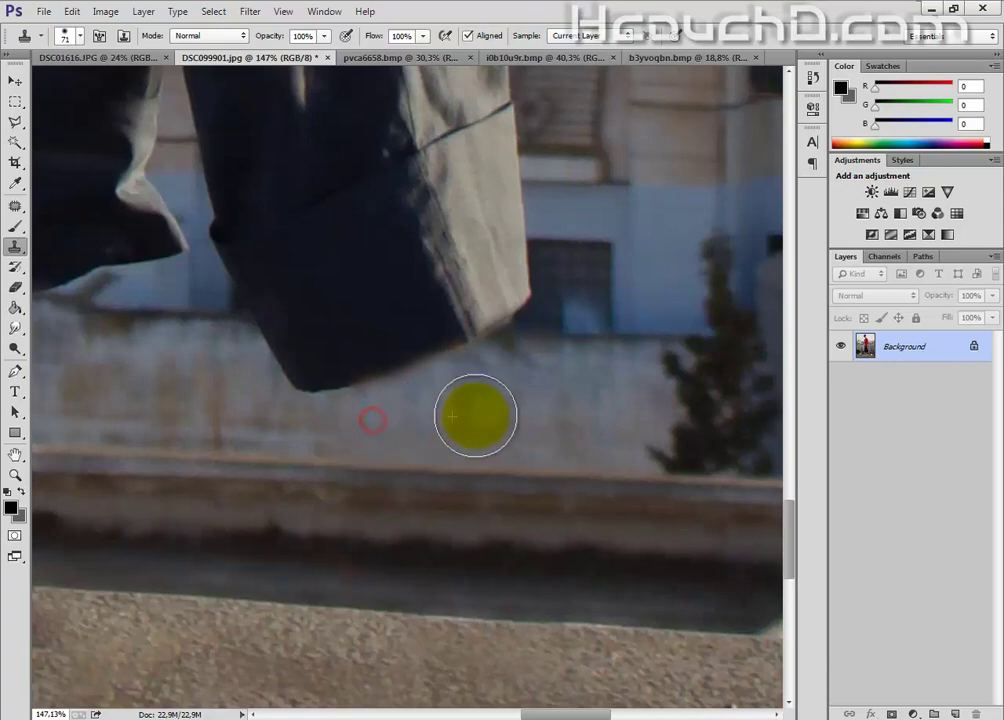
scroll(475, 414, "down", 2)
scroll(475, 414, "down", 2)
scroll(475, 414, "down", 2)
Duplicate the b3yvoqbn.bmp fire layer into DSC099901.jpg and return to that photo.
scroll(475, 414, "down", 2)
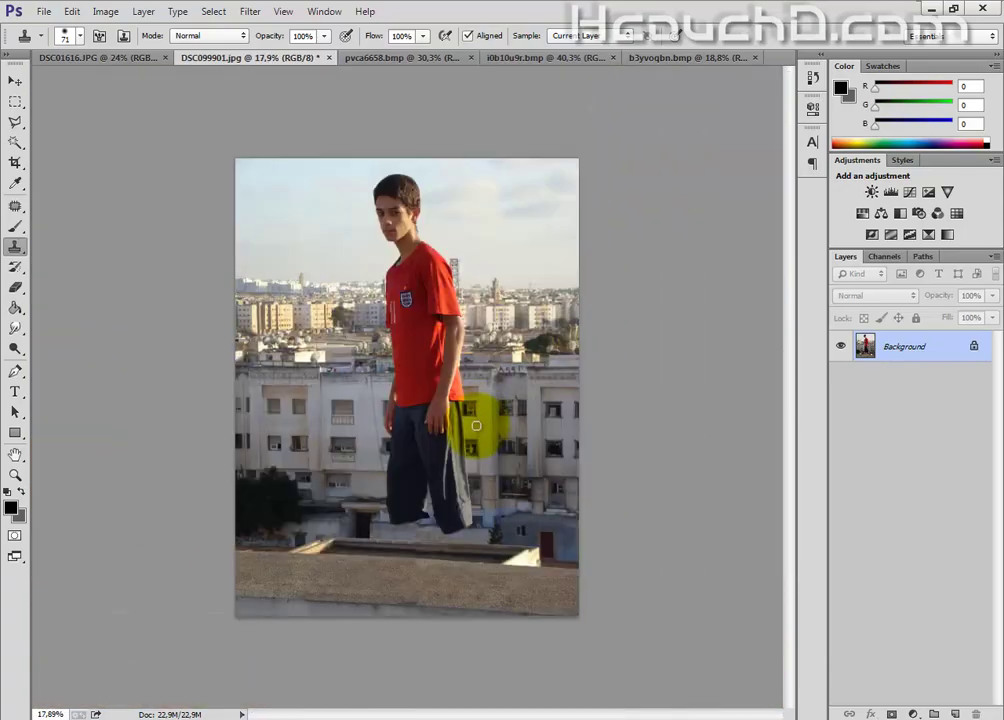
scroll(528, 560, "up", 1)
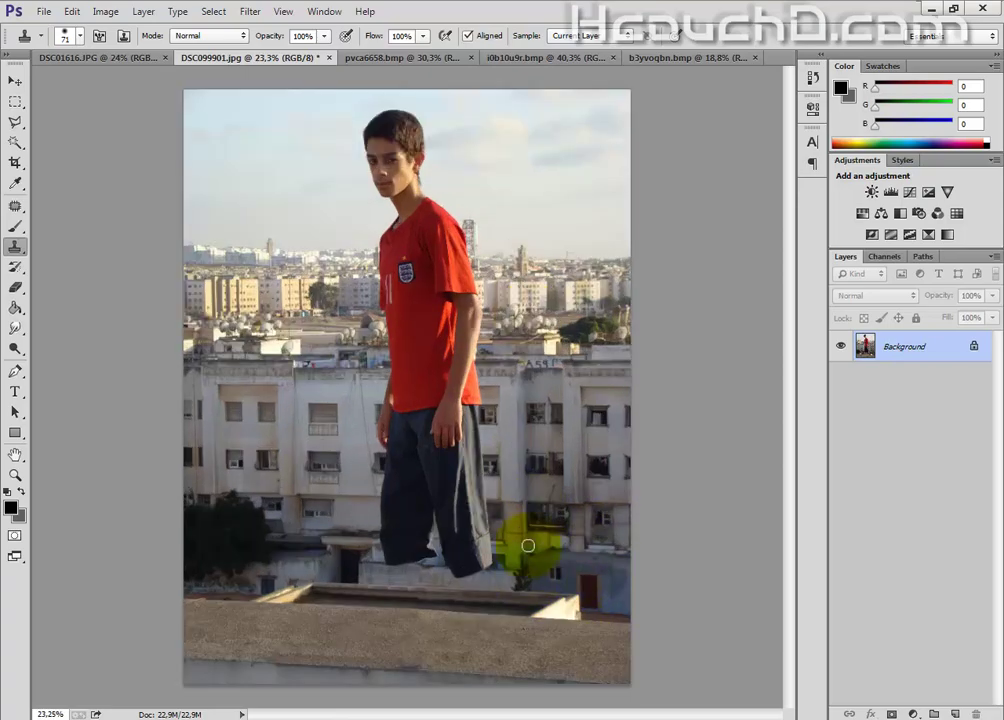
left_click(657, 58)
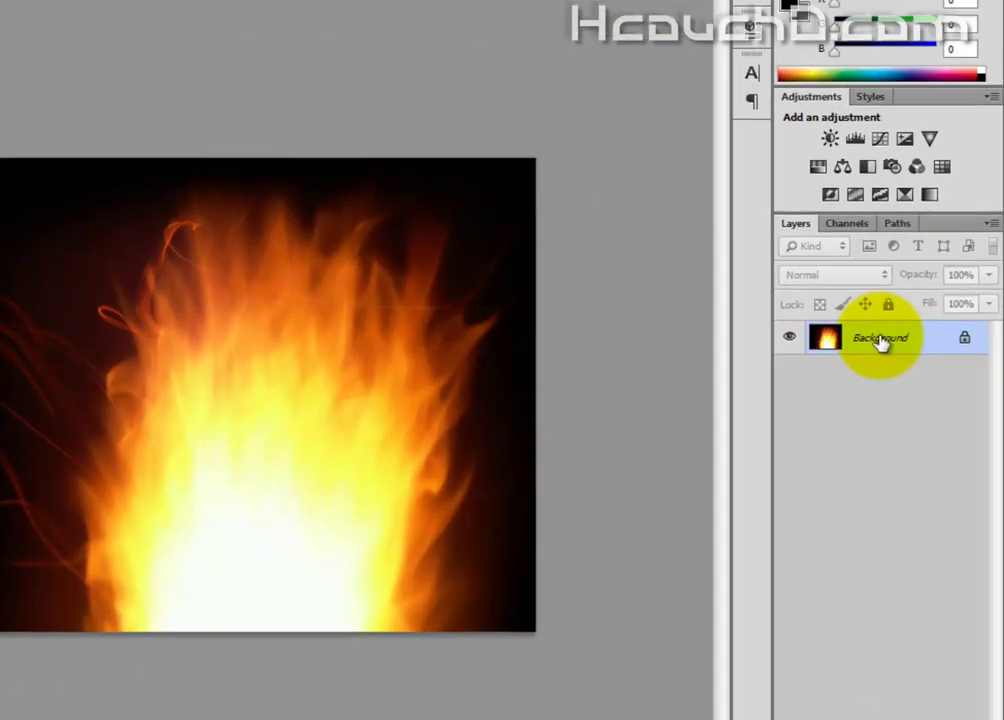
right_click(880, 340)
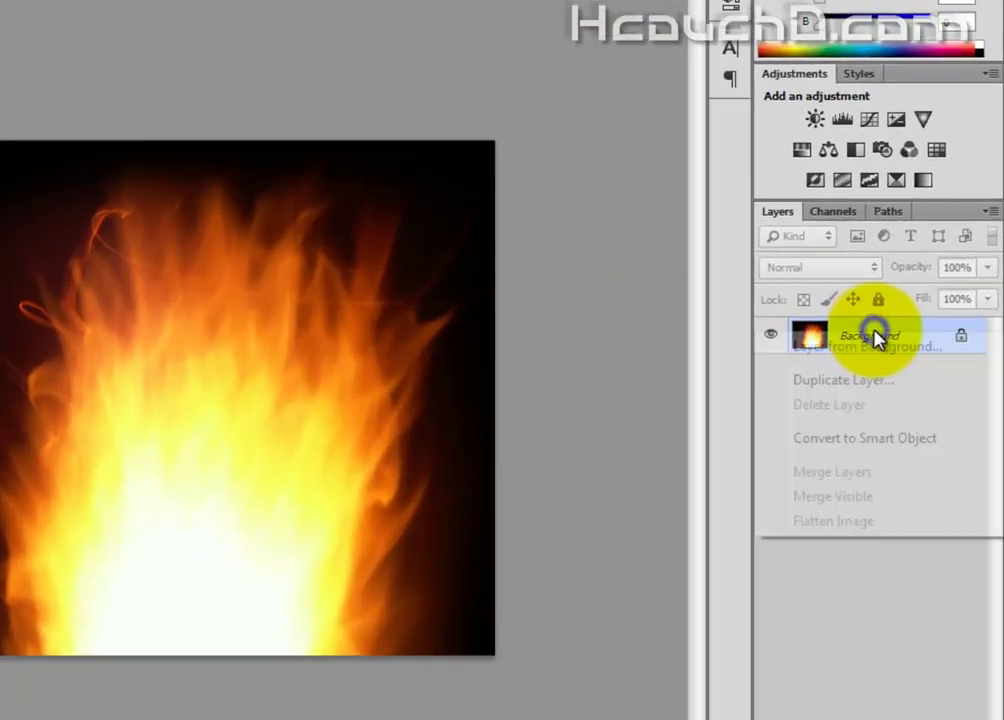
left_click(849, 381)
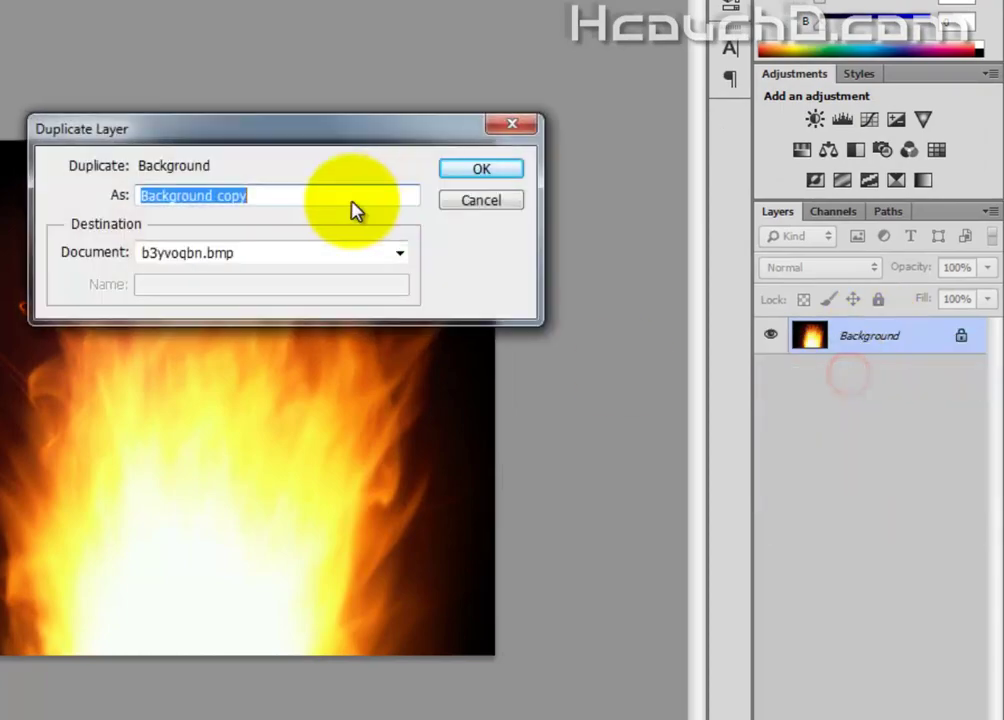
left_click(327, 254)
left_click(303, 289)
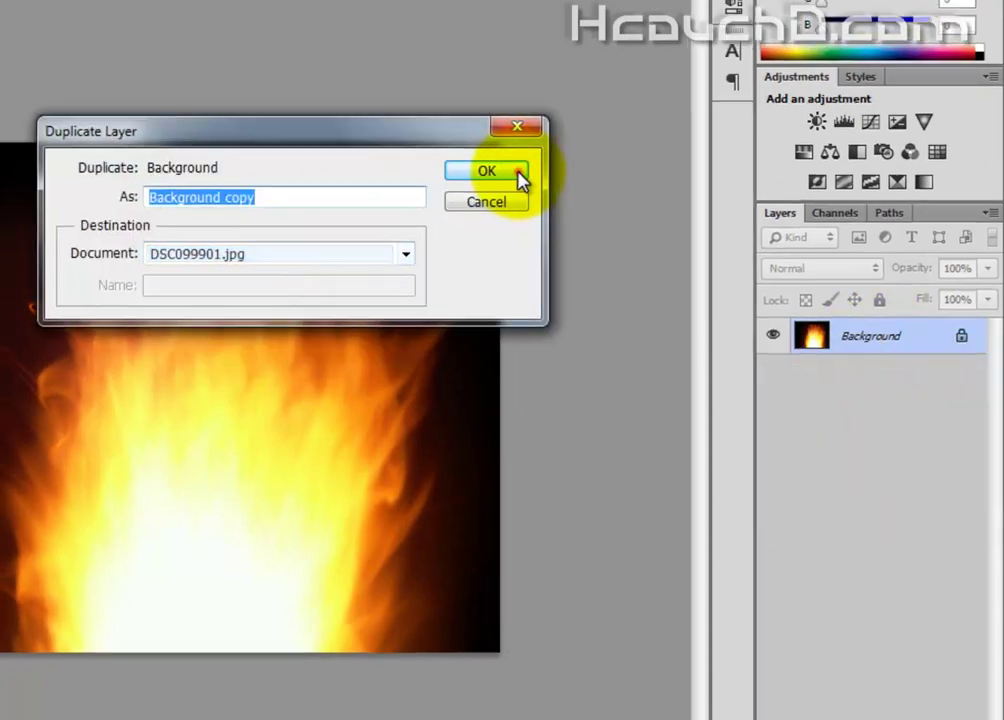
left_click(505, 170)
left_click(268, 57)
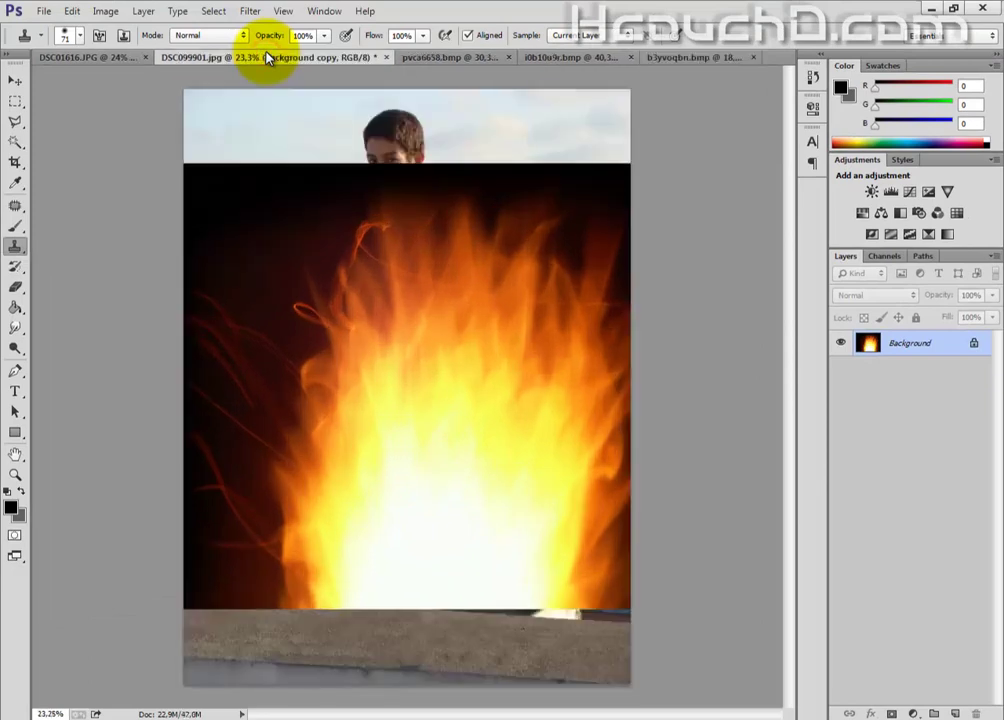
Scale the fire layer down to about 82% and set its blend mode to Screen.
left_click(15, 80)
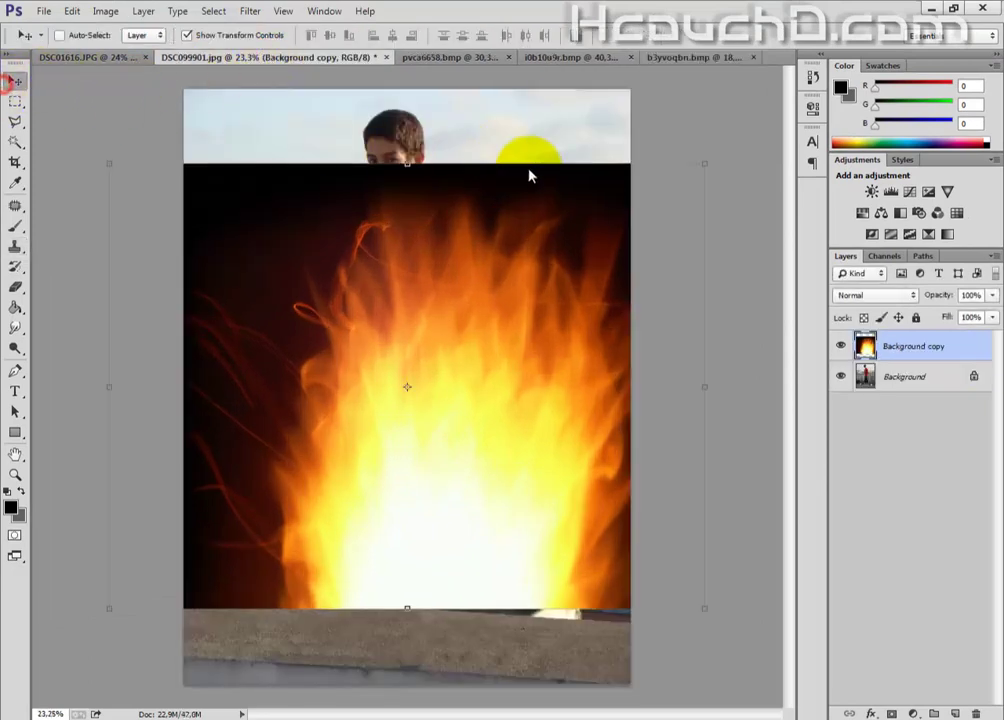
left_click(705, 160)
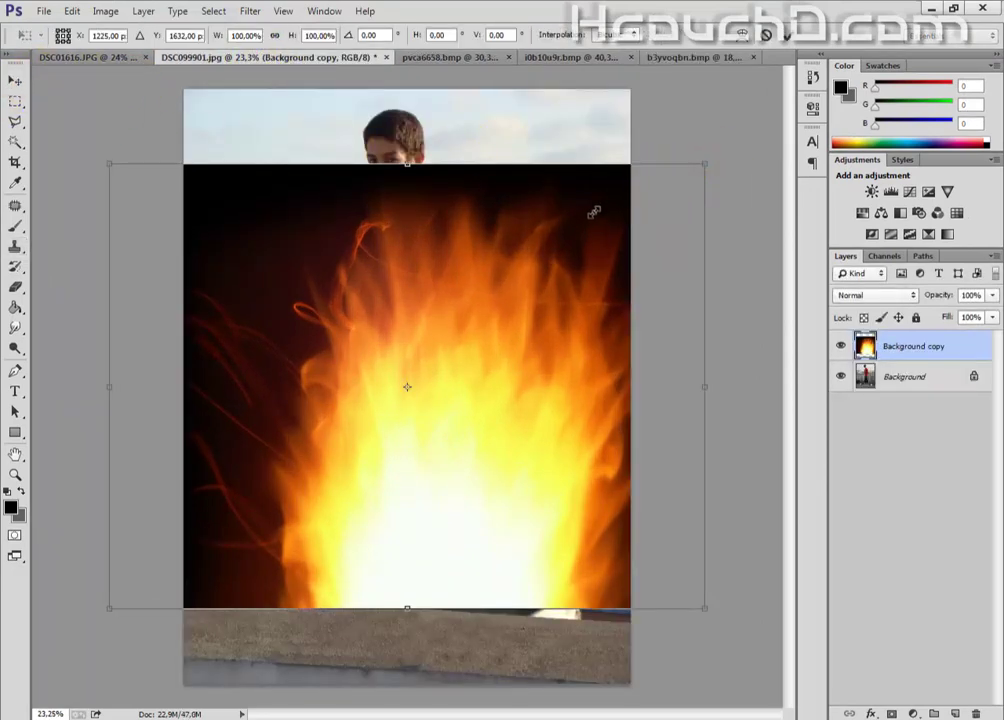
left_click_drag(593, 212, 509, 261)
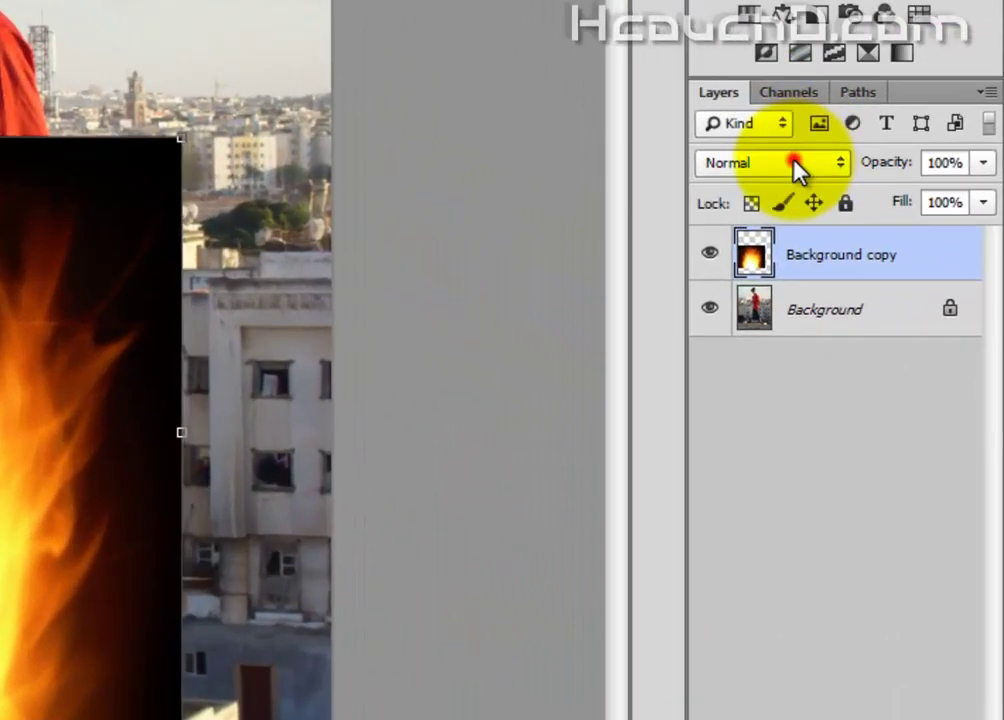
left_click(890, 297)
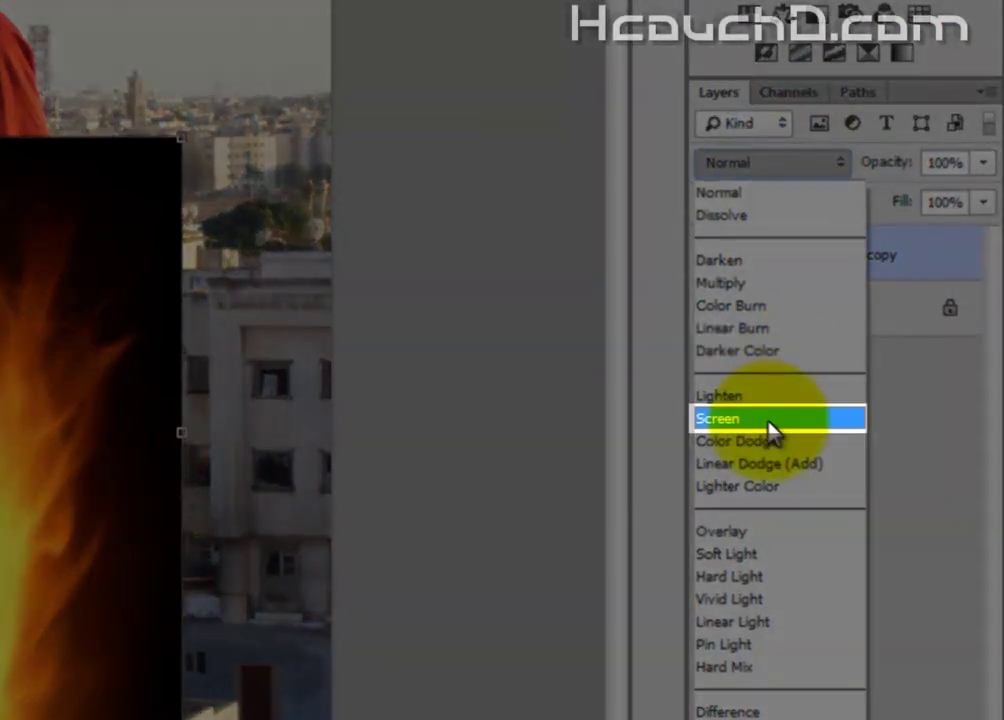
left_click(771, 420)
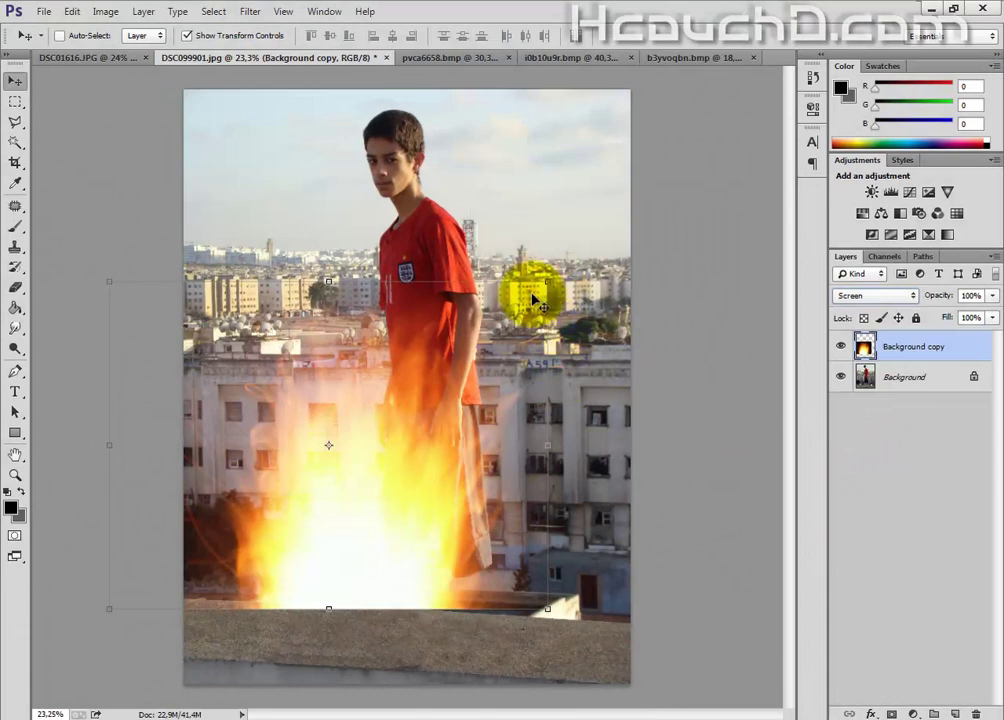
left_click(546, 280)
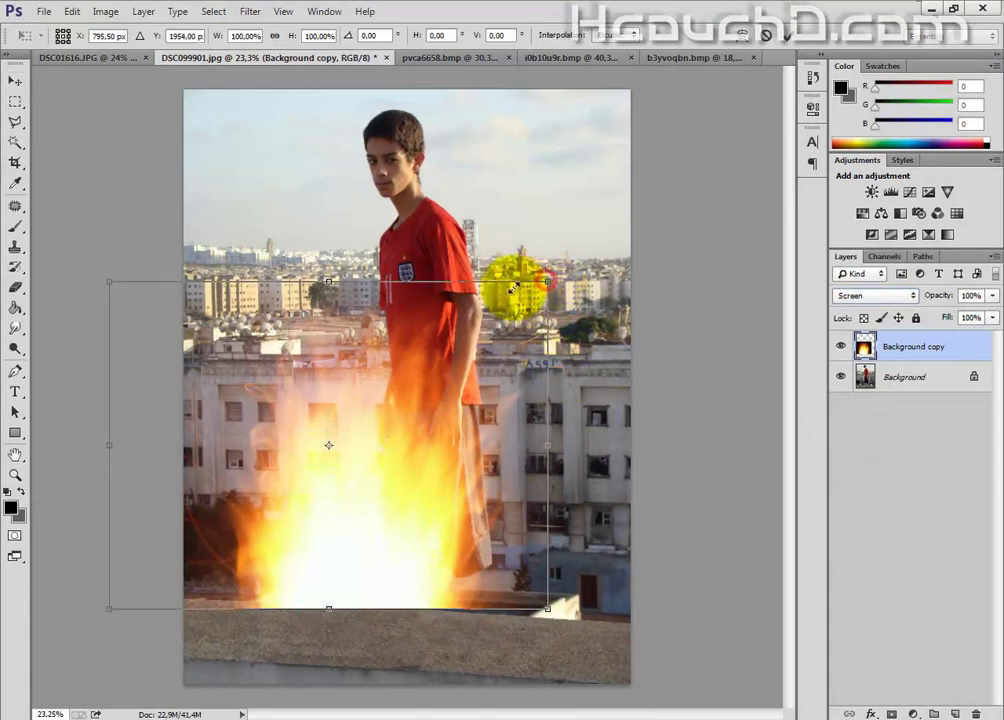
Shrink the flame to about 20%, move it onto the ledge and rotate it downward.
left_click_drag(508, 290, 347, 358)
scroll(504, 568, "up", 2)
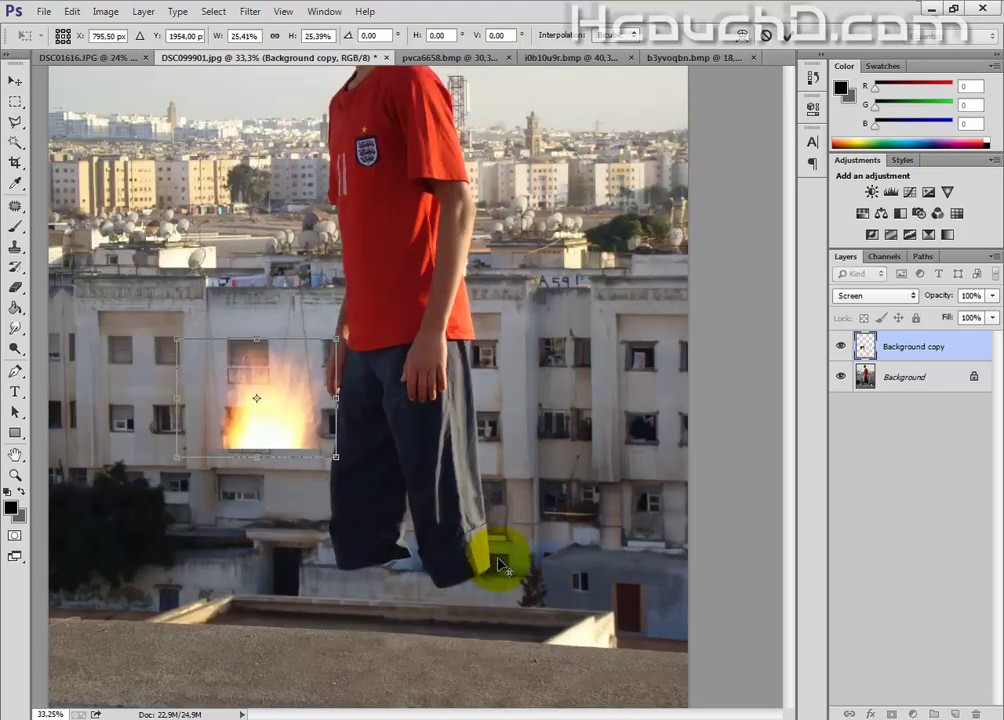
left_click_drag(331, 436, 515, 590)
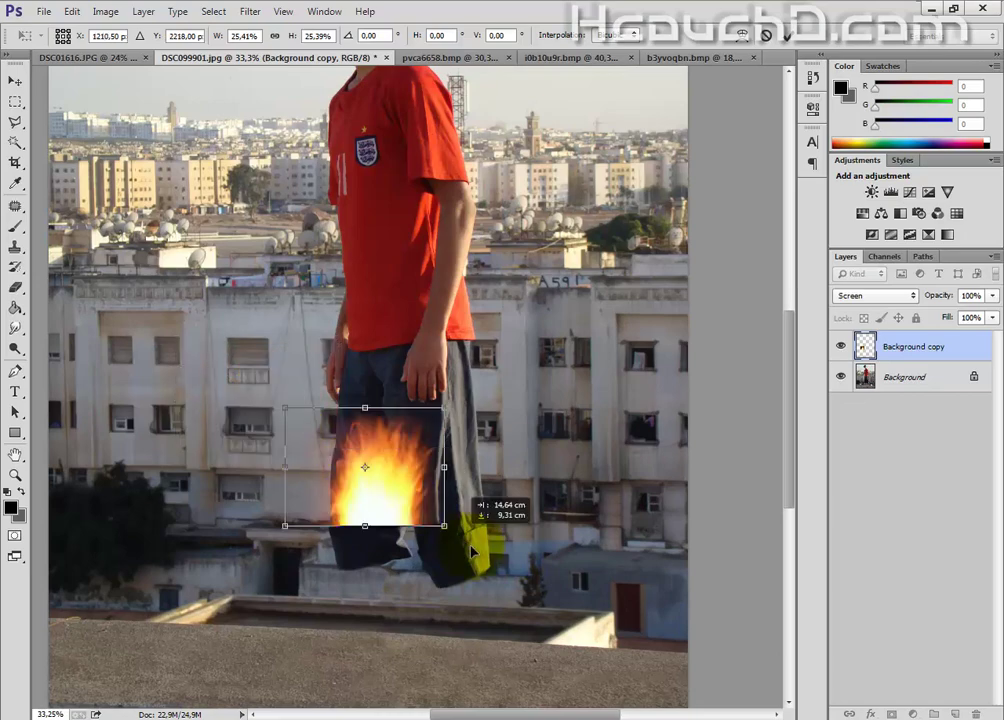
scroll(510, 592, "up", 2)
scroll(512, 592, "up", 1)
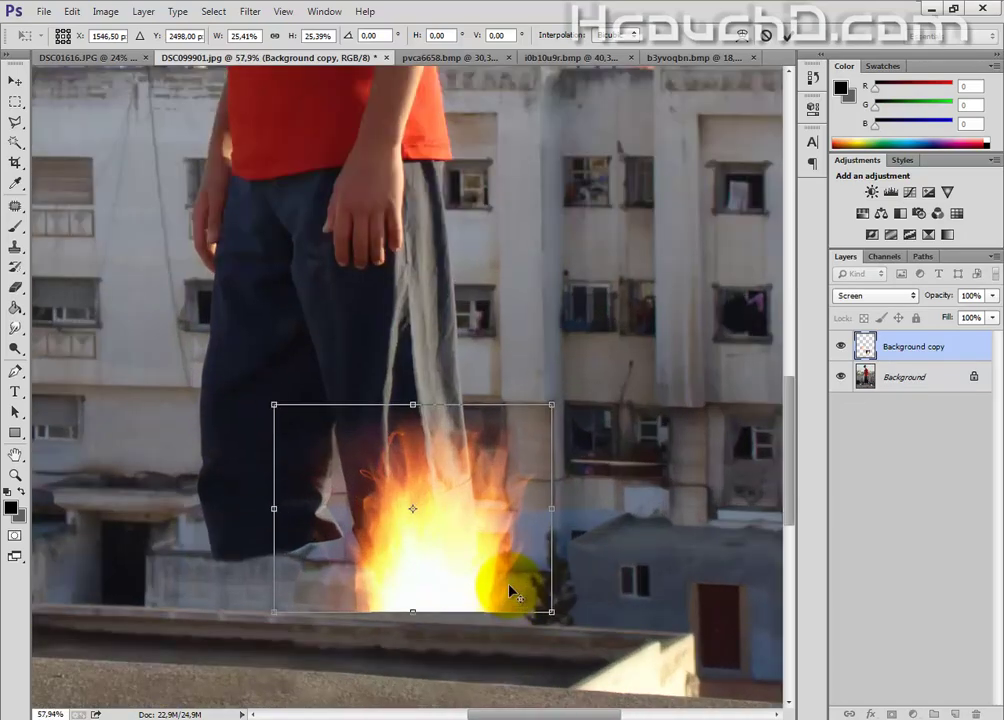
mouse_move(551, 612)
left_mouse_down()
mouse_move(514, 600)
mouse_move(535, 612)
left_mouse_up()
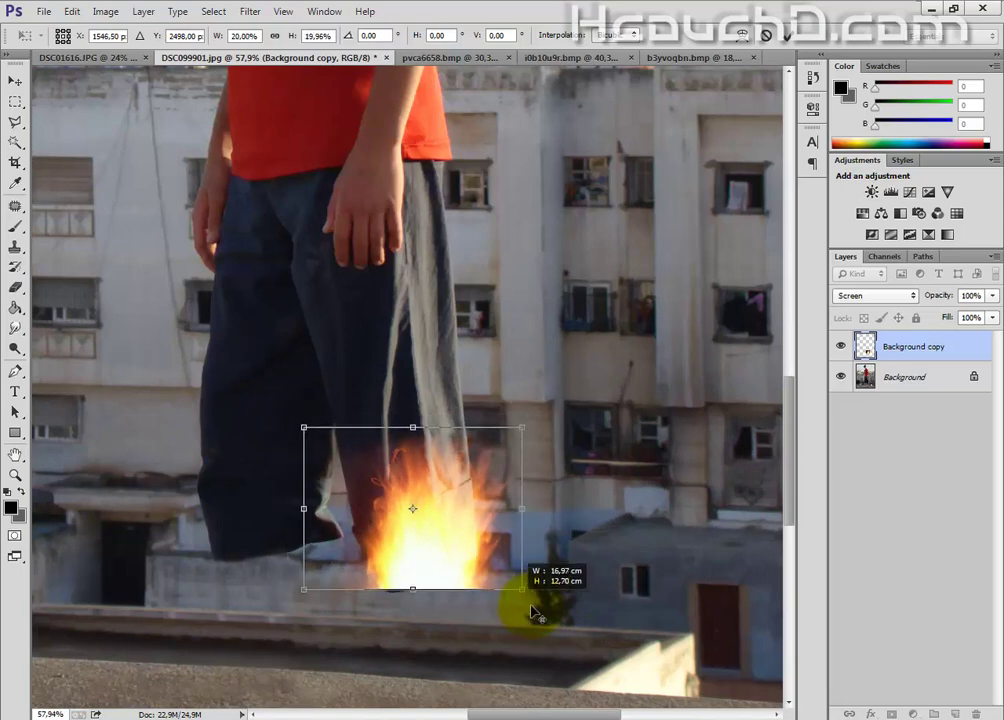
mouse_move(347, 634)
left_mouse_down()
mouse_move(340, 476)
mouse_move(333, 487)
left_mouse_up()
Fine-tune the flame to about 17% and 157°, positioned right under the trouser hem.
left_click_drag(434, 493, 490, 606)
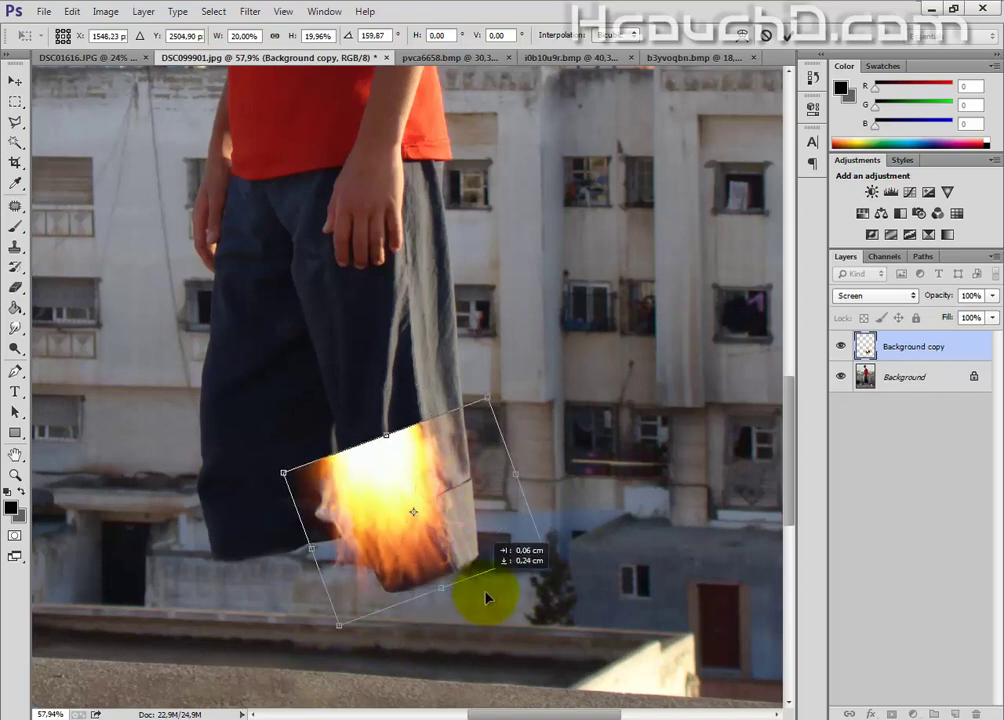
scroll(488, 607, "up", 2)
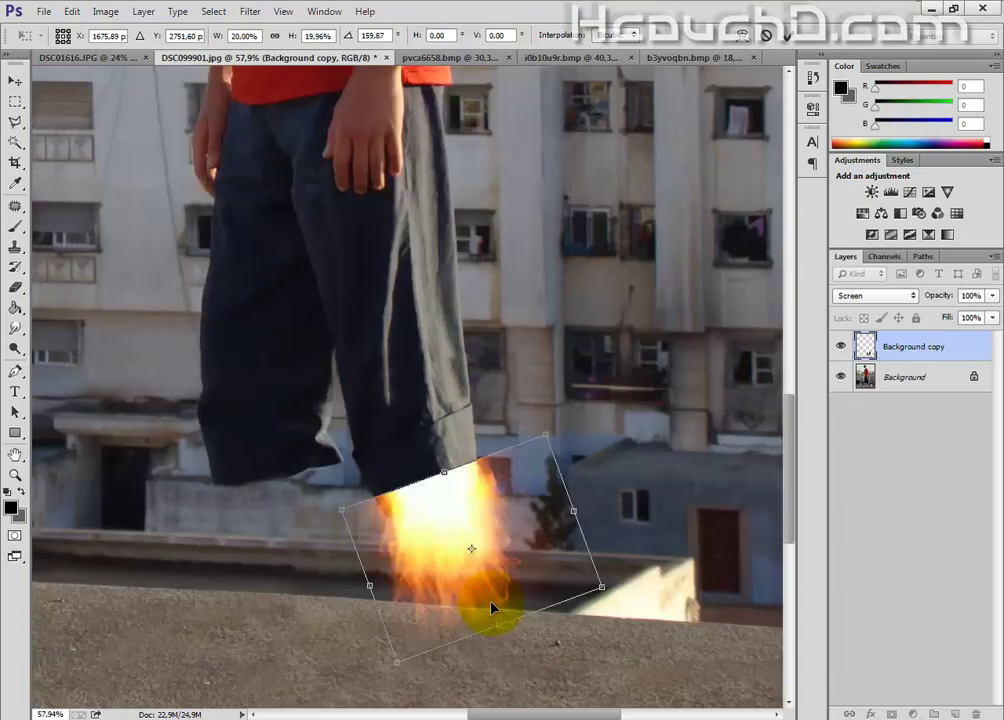
scroll(488, 607, "up", 3)
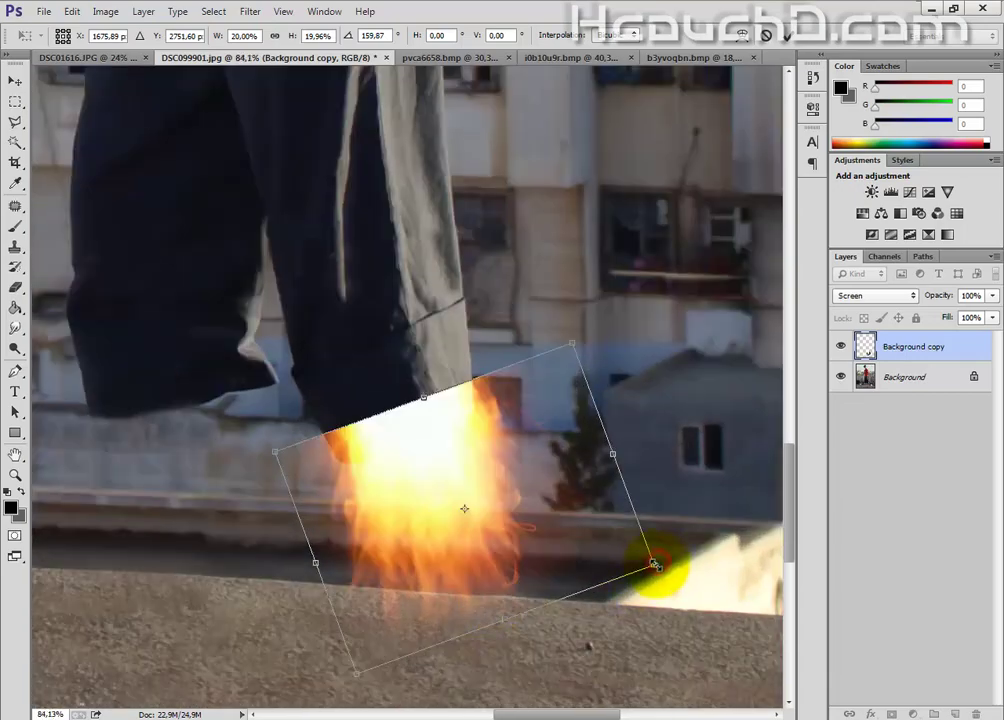
left_click_drag(655, 565, 623, 555)
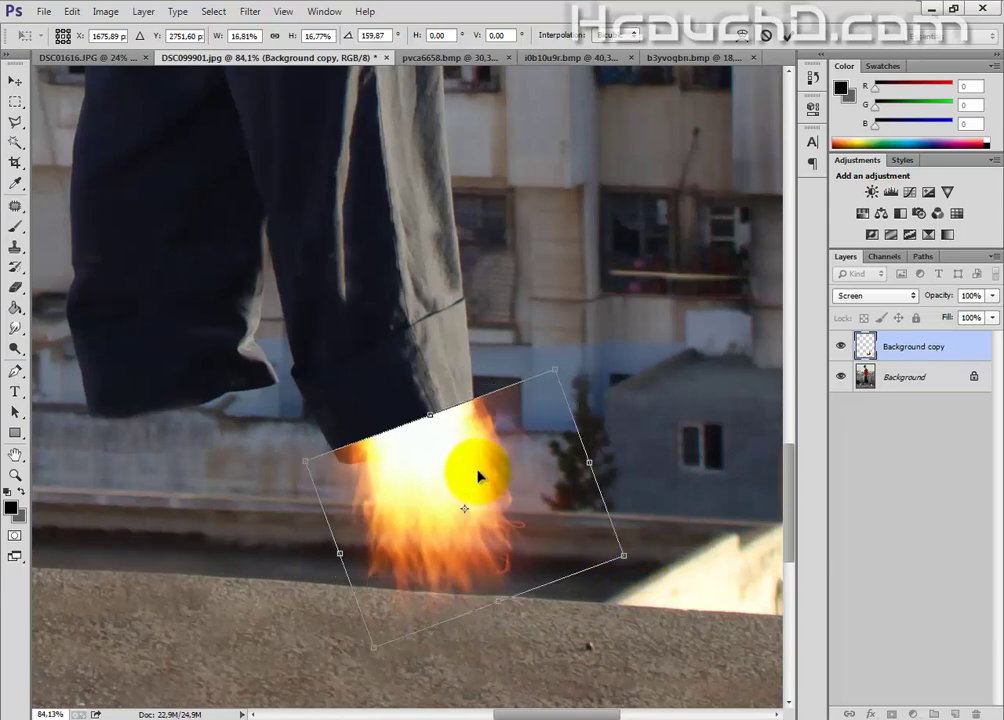
left_click_drag(463, 486, 449, 496)
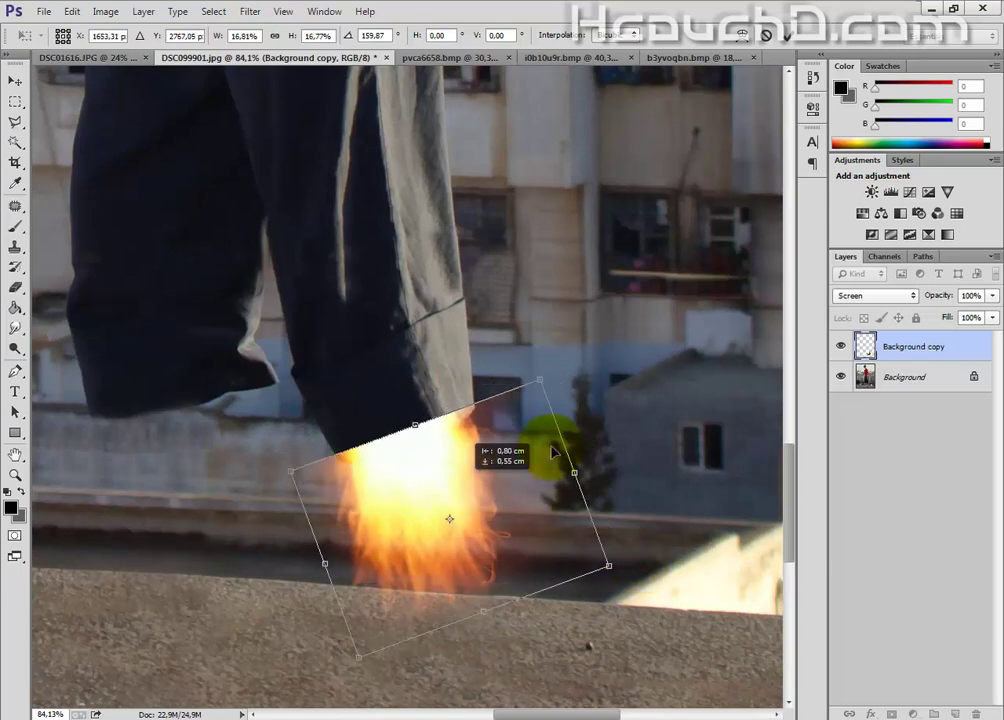
left_click_drag(629, 573, 623, 560)
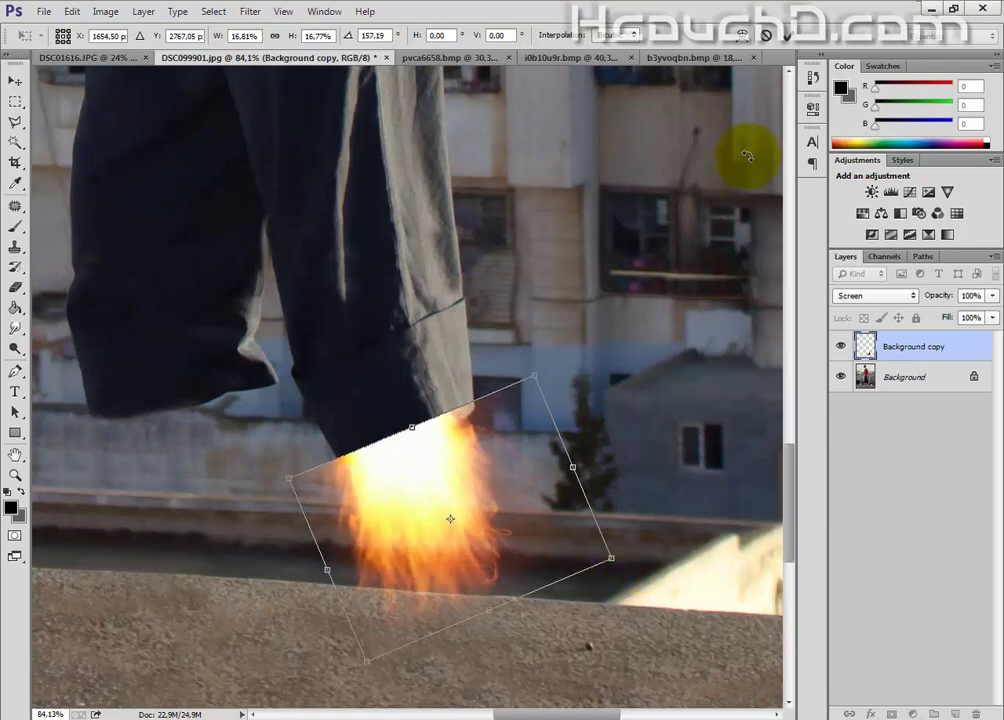
Commit the transform, add a layer mask, and paint out the flame edge with a 64 px brush.
left_click(786, 38)
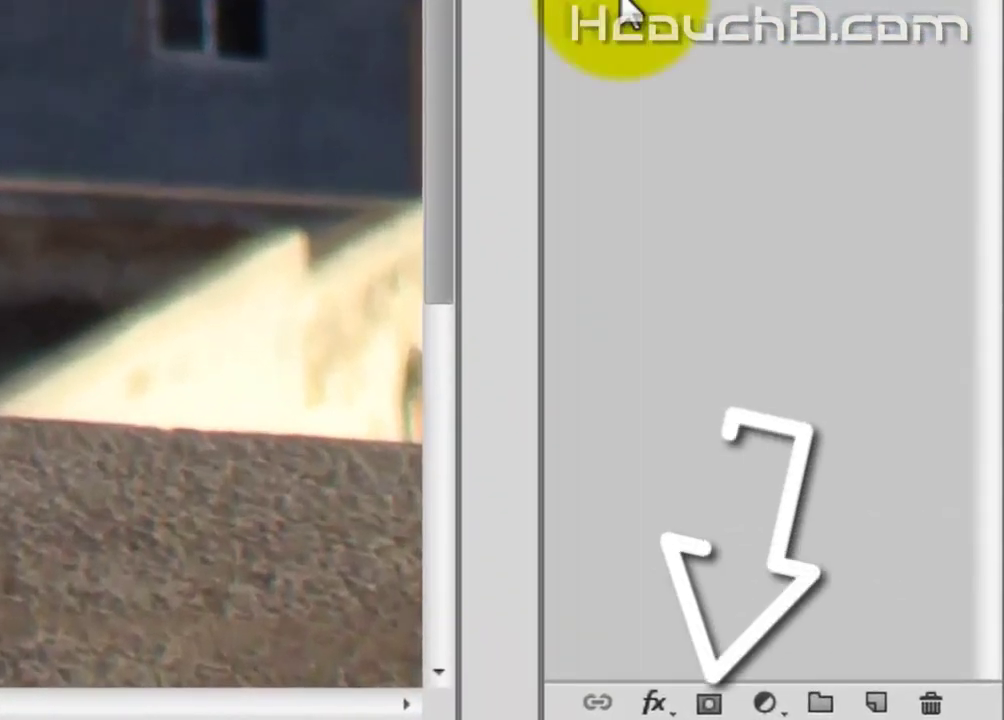
left_click(712, 703)
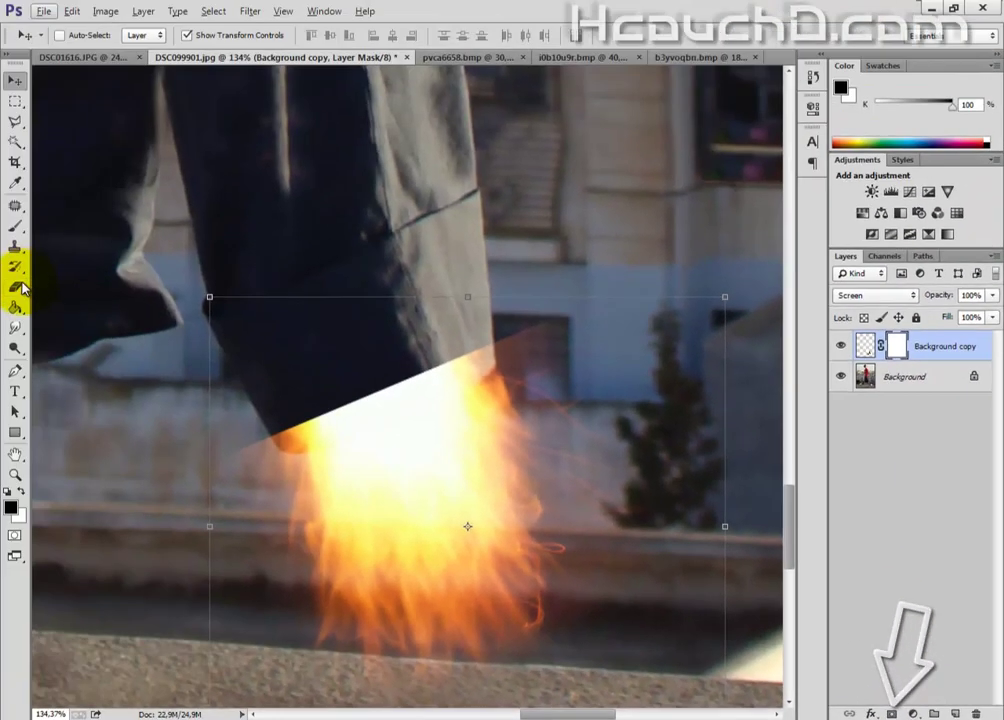
left_click(16, 225)
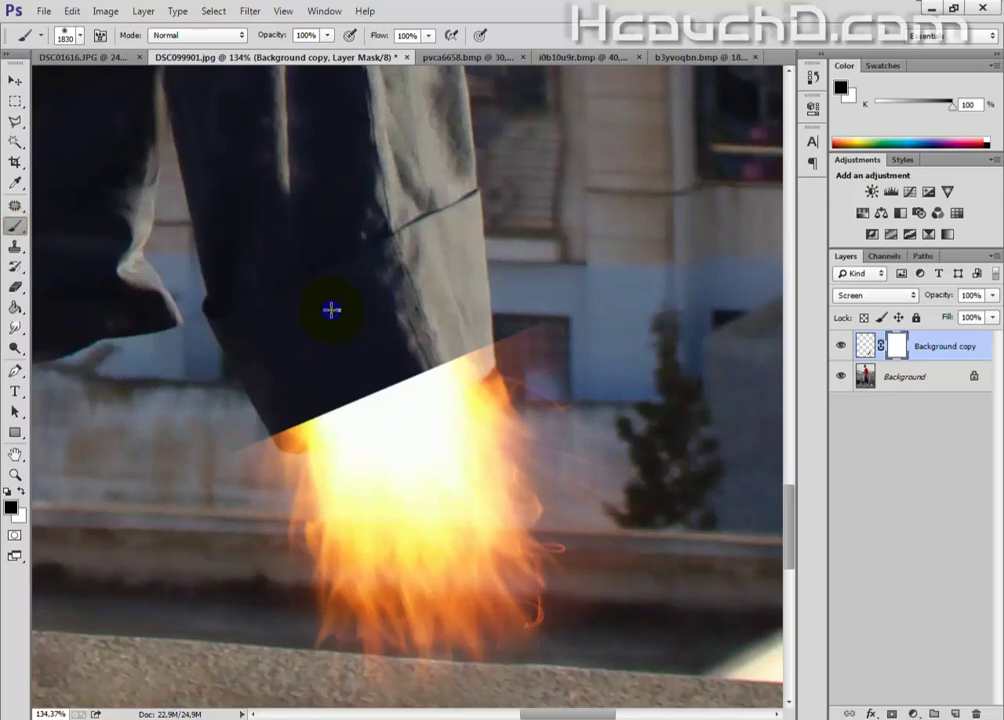
right_click(331, 310)
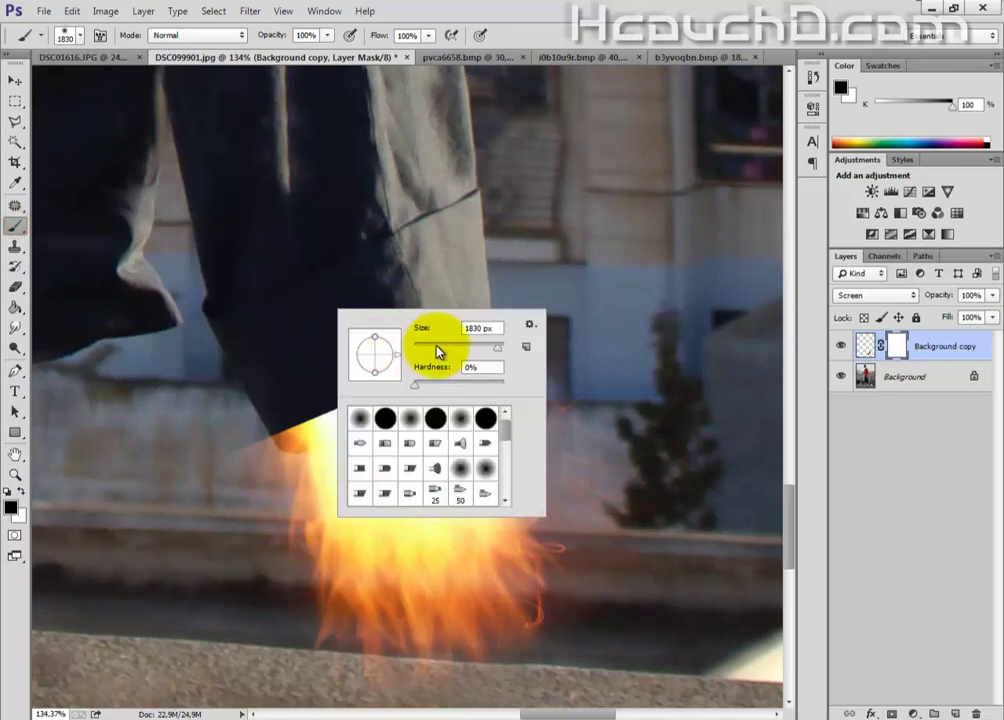
left_click(440, 348)
left_click(280, 374)
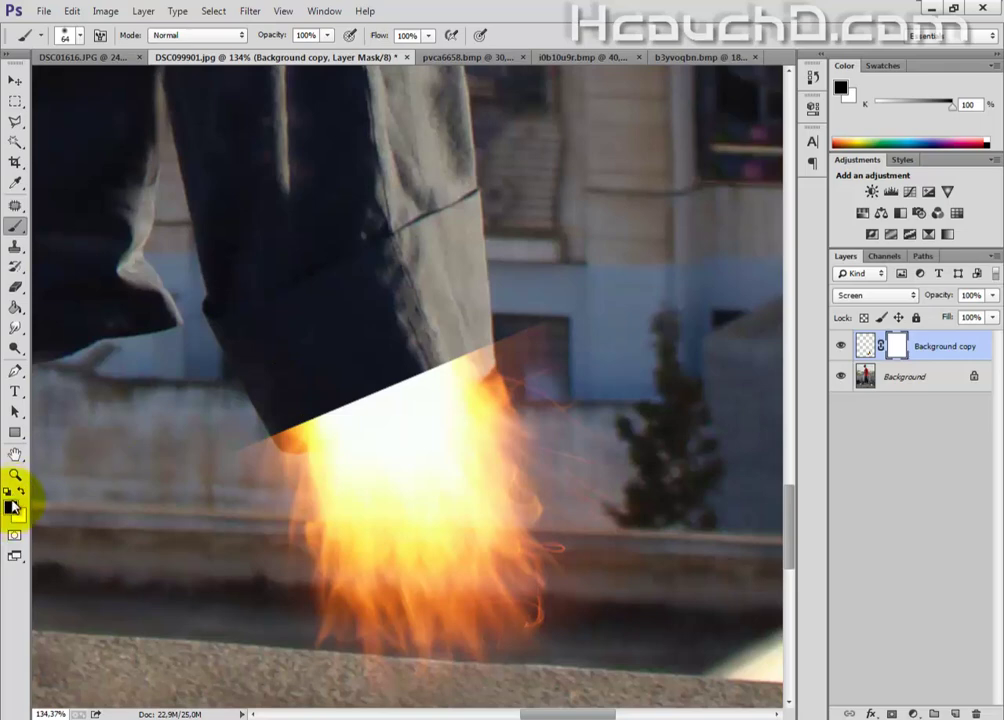
left_click_drag(235, 437, 467, 341)
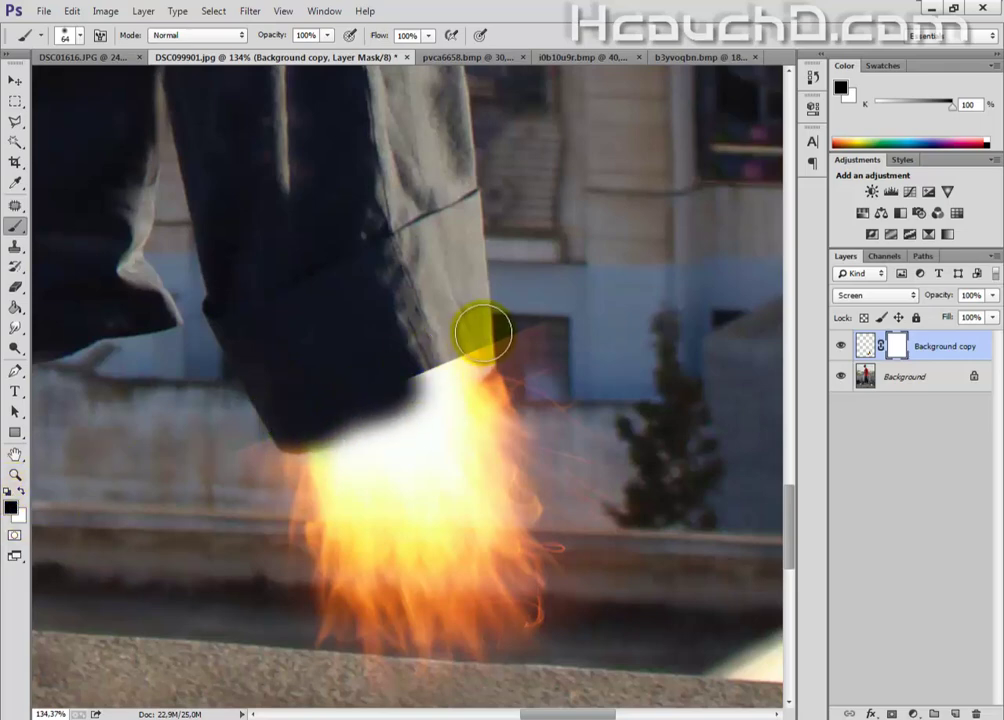
left_click_drag(264, 423, 237, 455)
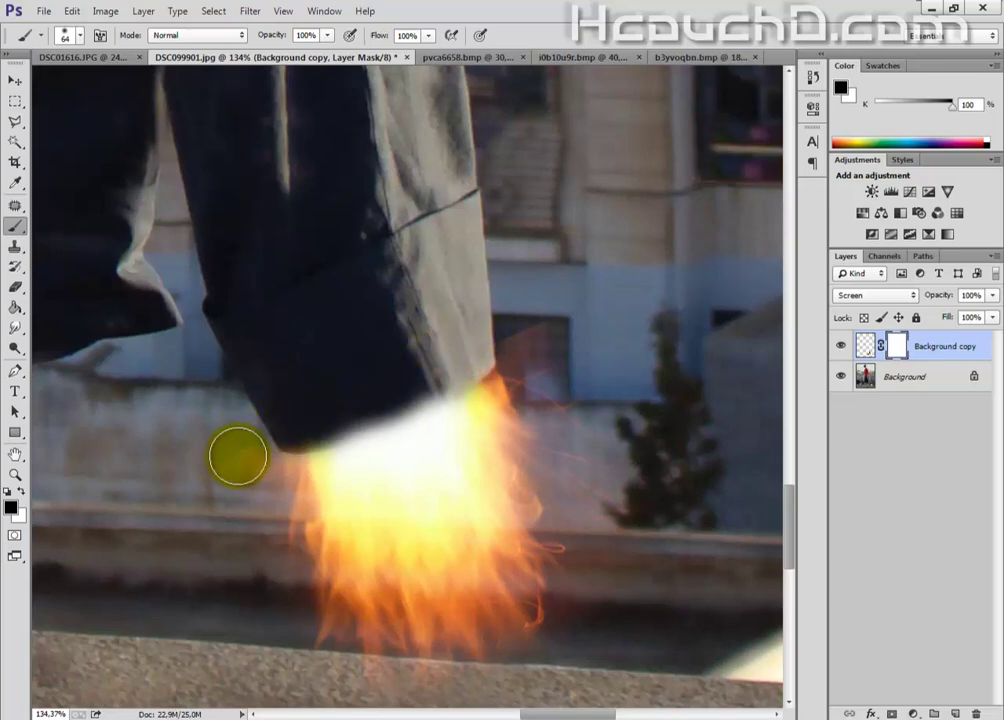
left_click_drag(545, 298, 463, 386)
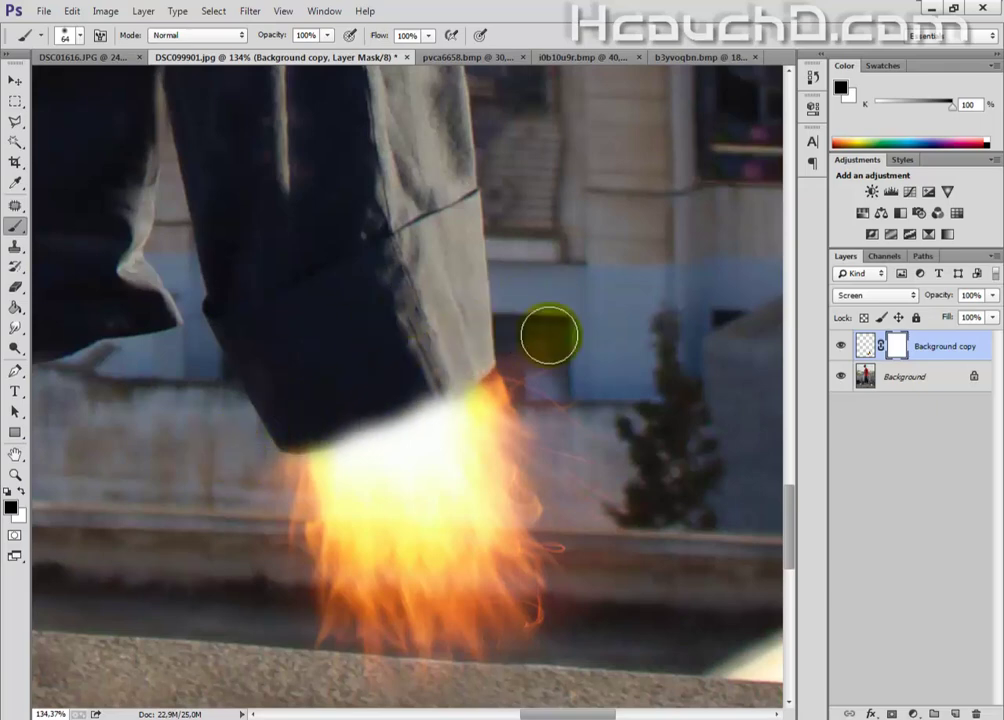
With a slightly larger, harder brush, refine the mask along the hem, restoring flame below it.
scroll(463, 386, "up", 2)
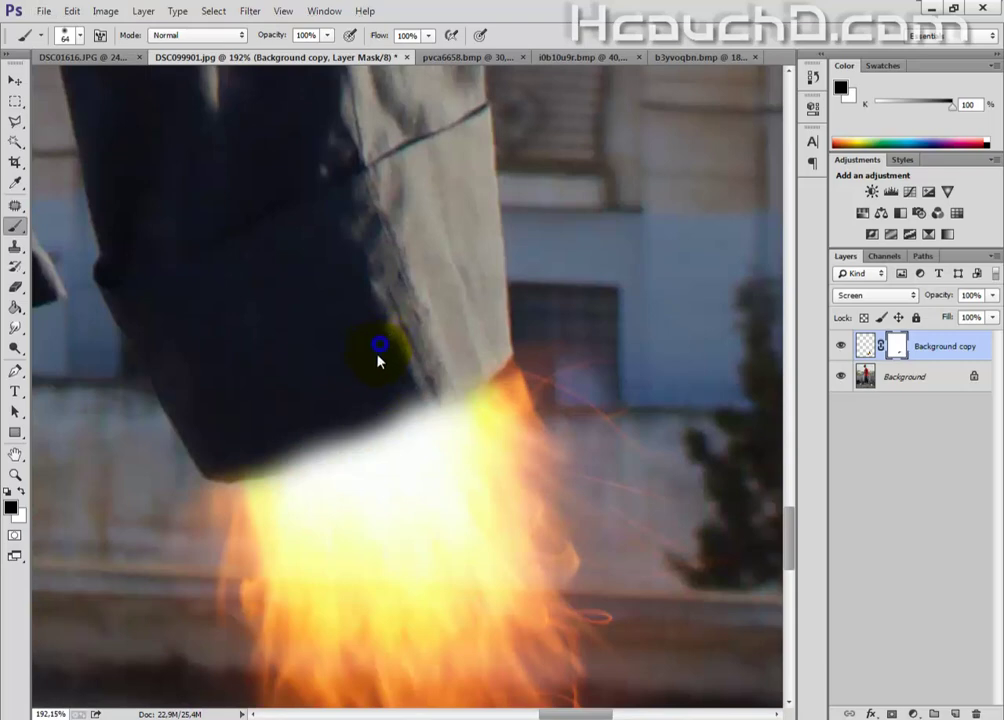
left_click_drag(378, 356, 420, 478)
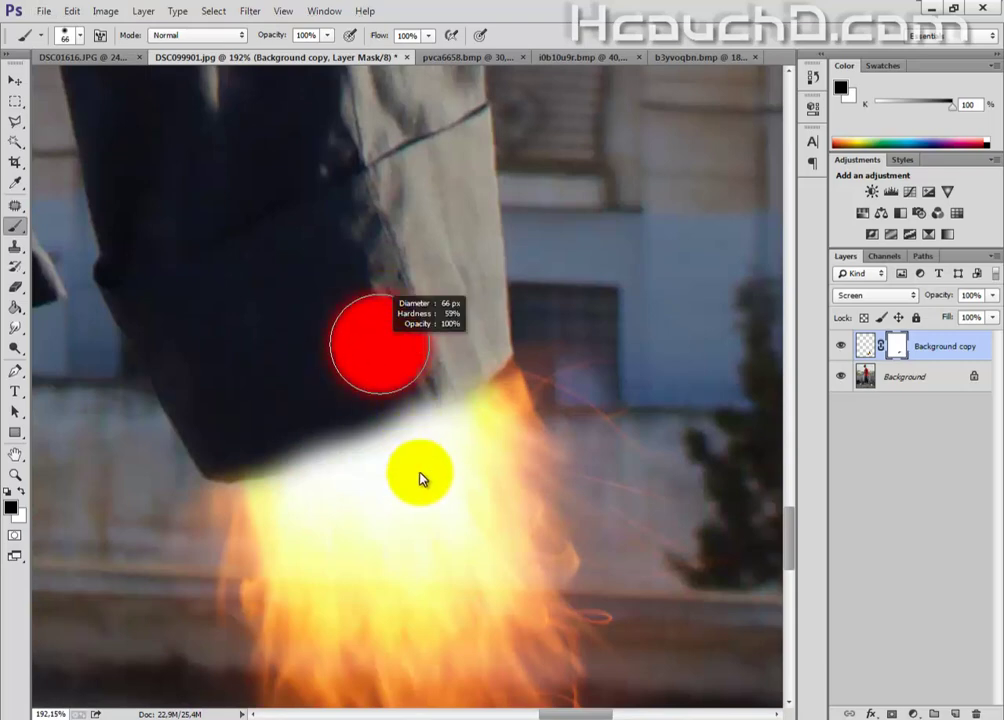
mouse_move(470, 320)
left_mouse_down()
mouse_move(441, 353)
mouse_move(237, 428)
left_mouse_up()
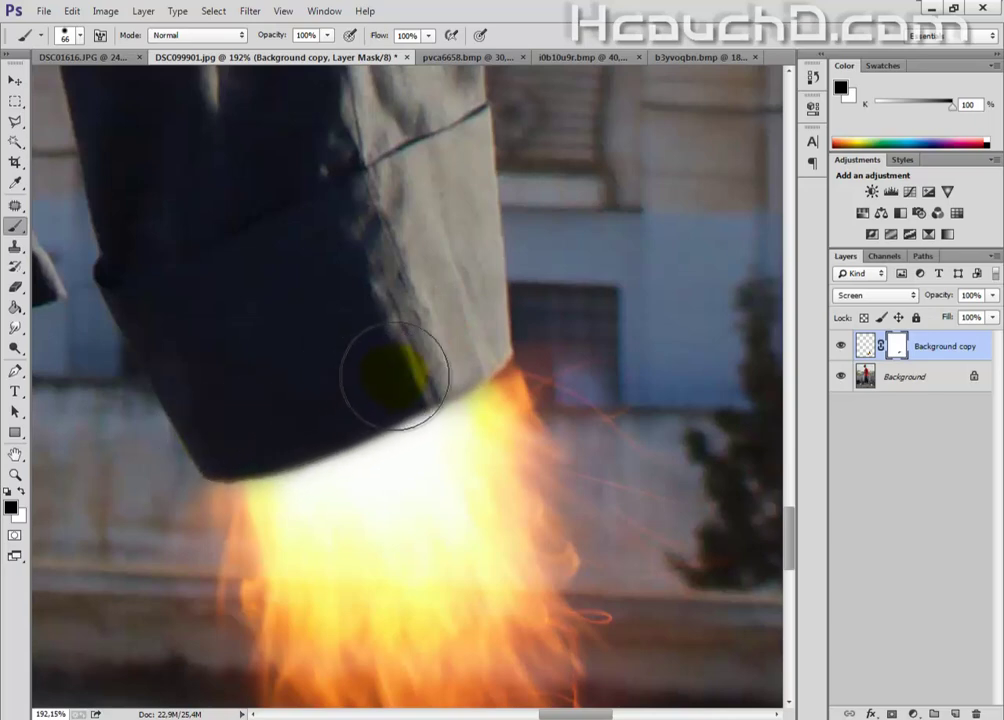
left_click_drag(395, 376, 356, 378)
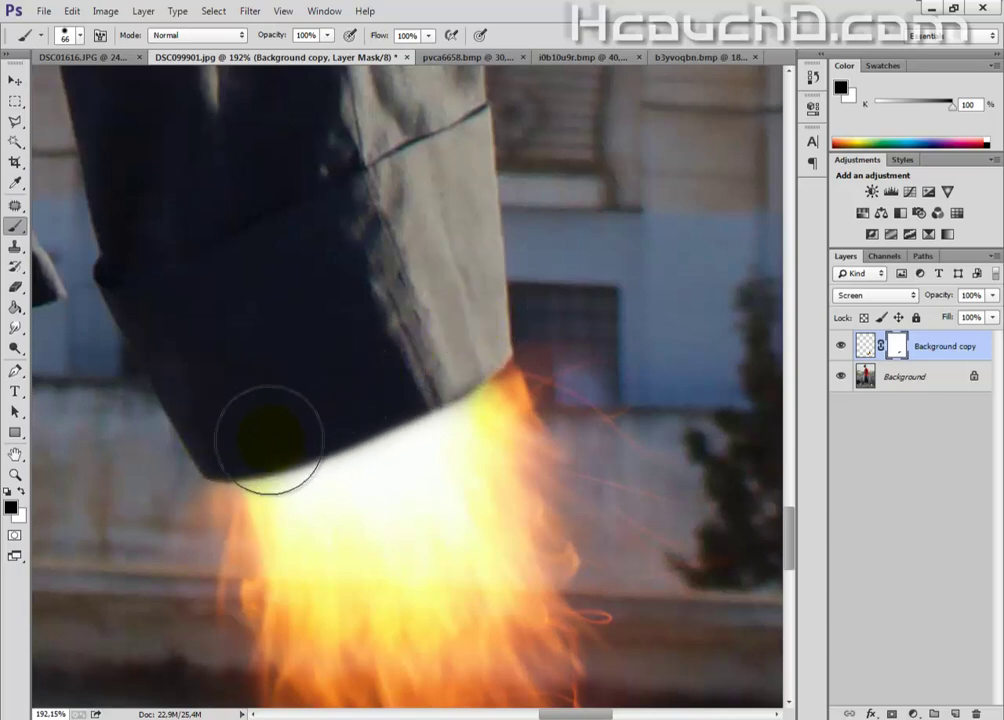
left_click_drag(269, 438, 243, 438)
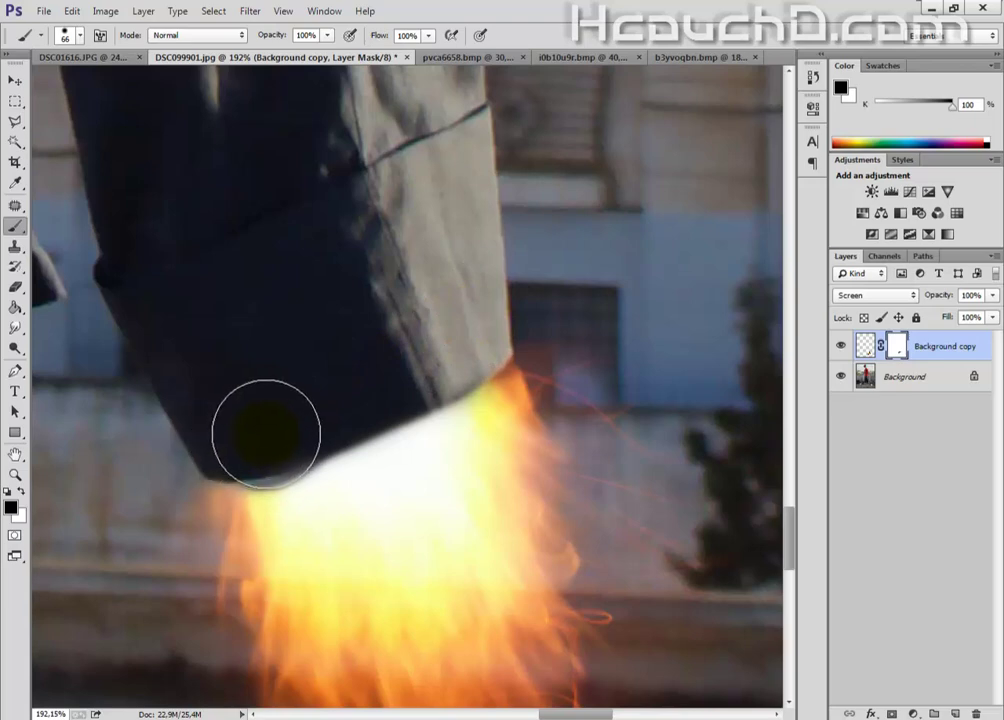
left_click_drag(277, 439, 286, 520)
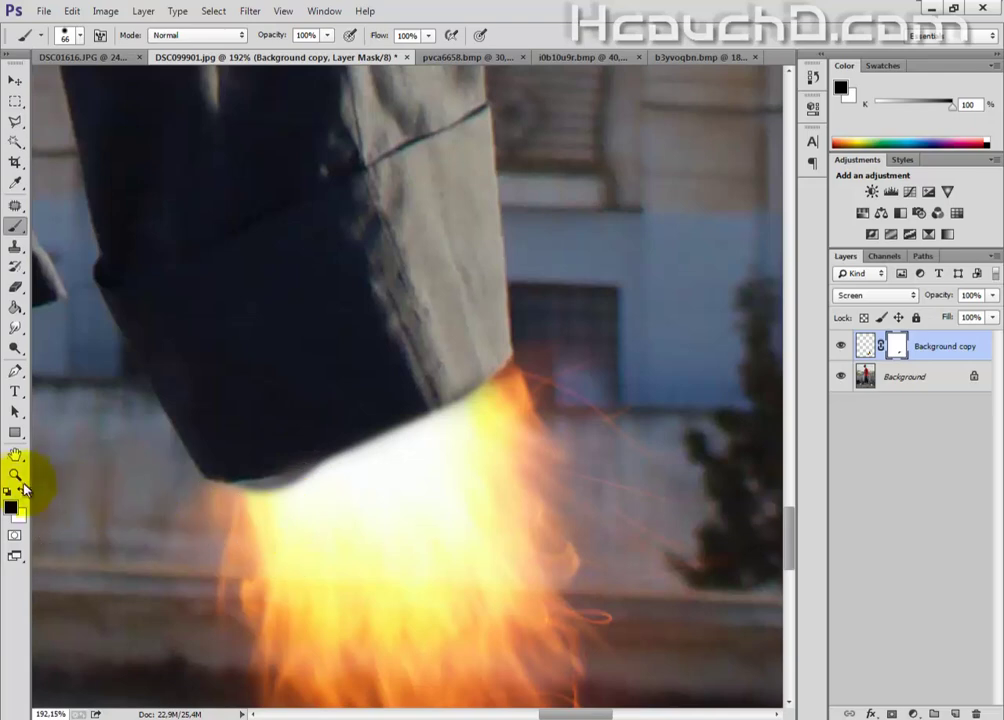
left_click_drag(269, 511, 250, 527)
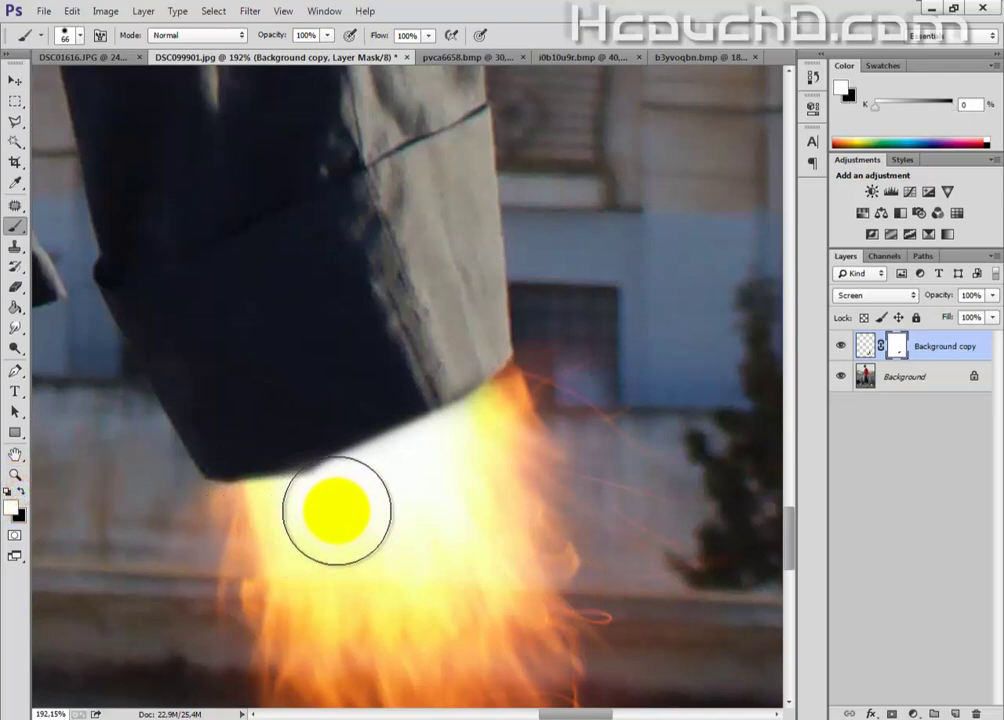
left_click_drag(250, 527, 287, 535)
scroll(287, 535, "down", 3)
Duplicate the Background copy flame layer, keeping the default name Background copy 2.
scroll(276, 527, "down", 3)
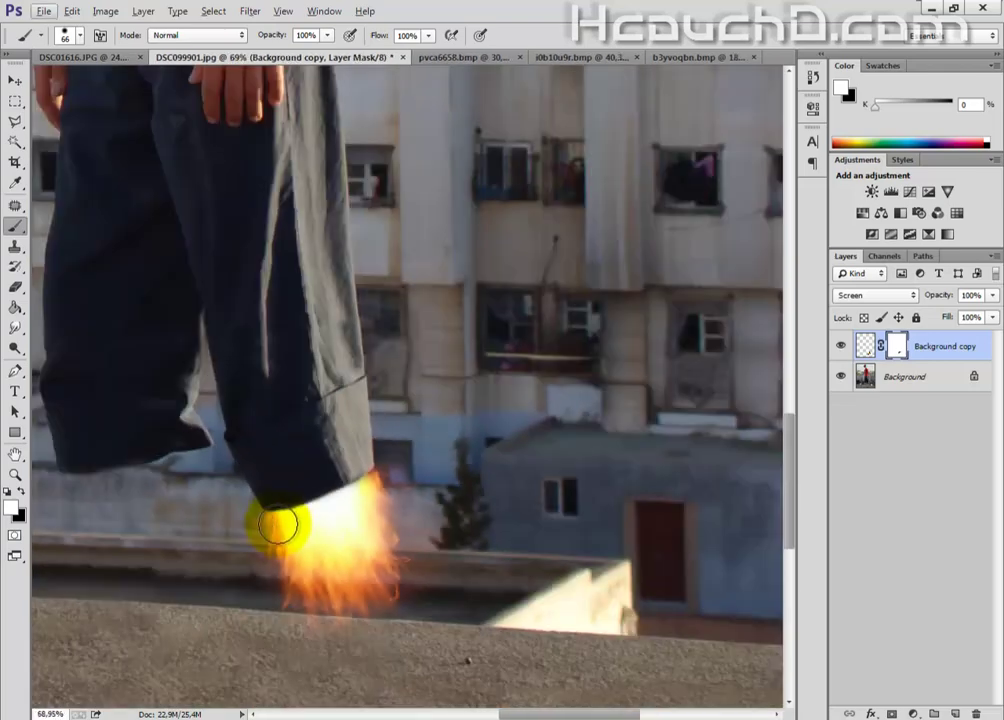
left_click(13, 82)
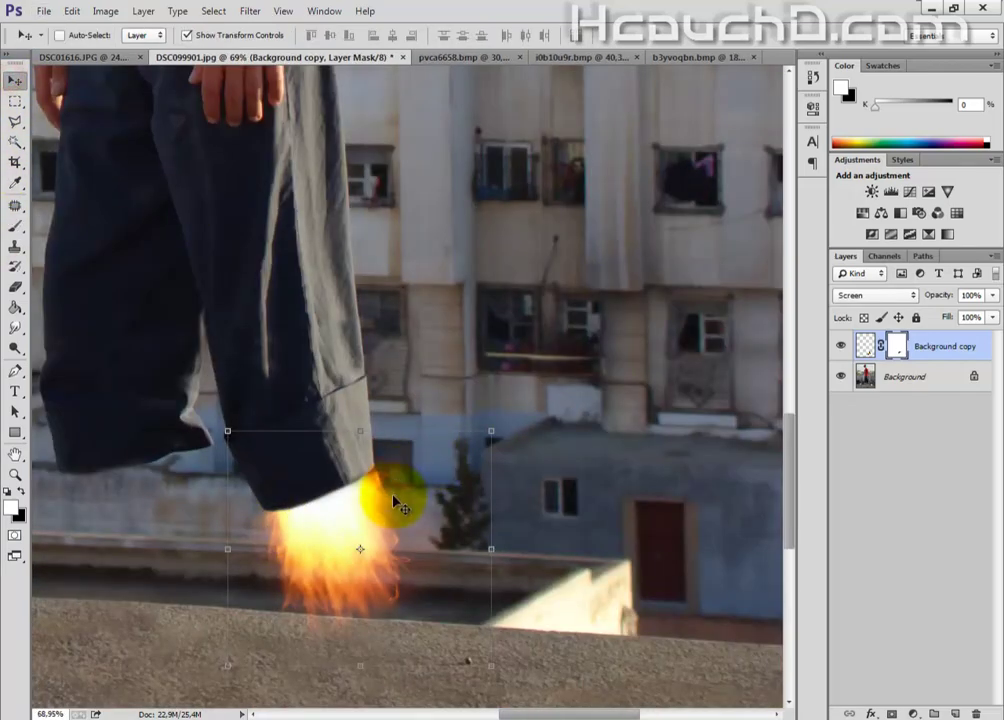
right_click(924, 347)
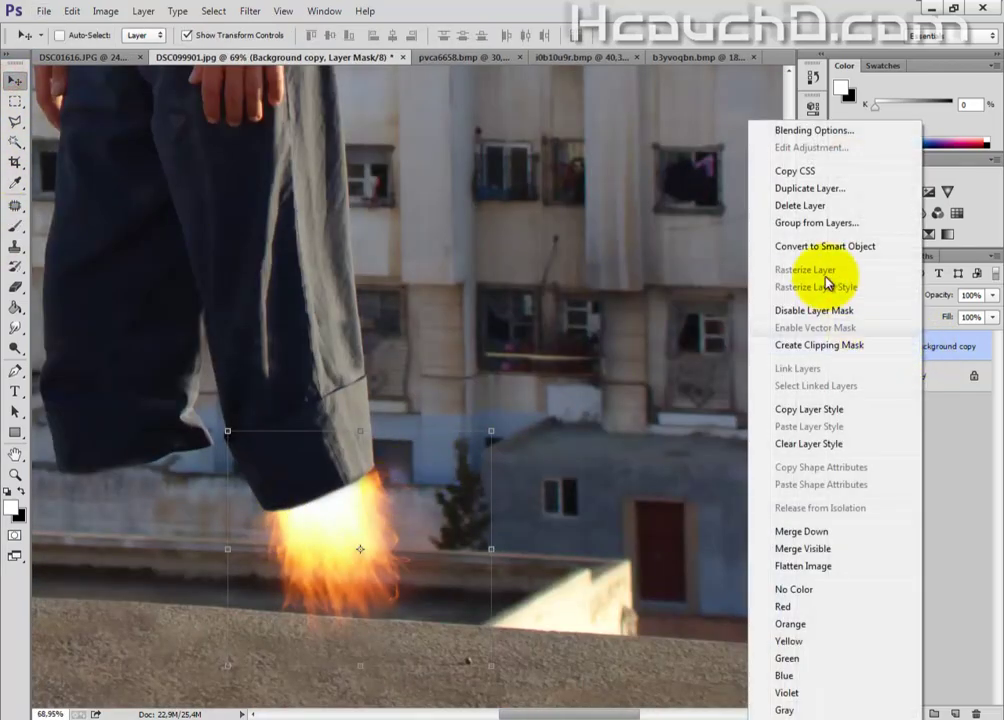
left_click(809, 190)
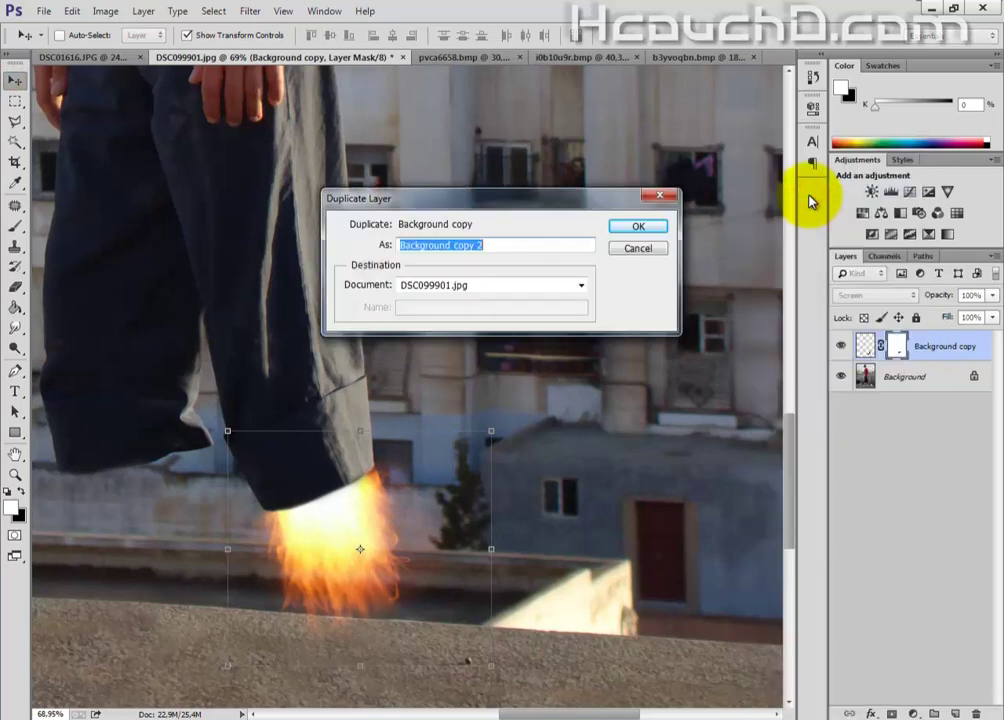
left_click(641, 236)
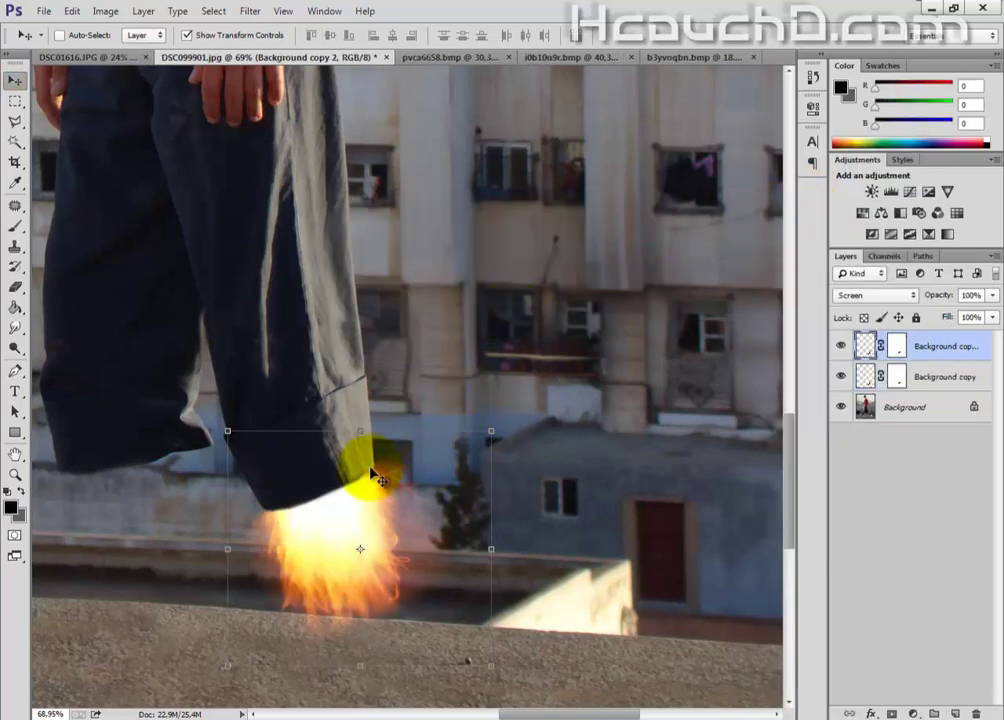
Move the flame copy under the left trouser cuff, tilted and widened to fit.
left_click_drag(358, 474, 380, 493)
left_click_drag(513, 509, 322, 484)
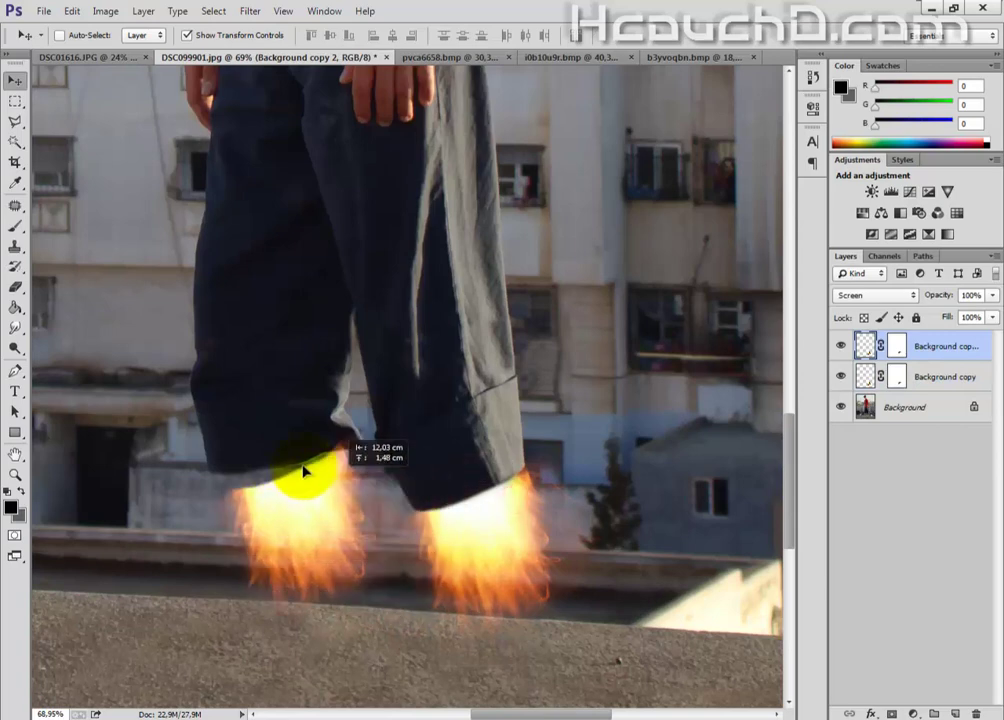
left_click_drag(440, 638, 426, 545)
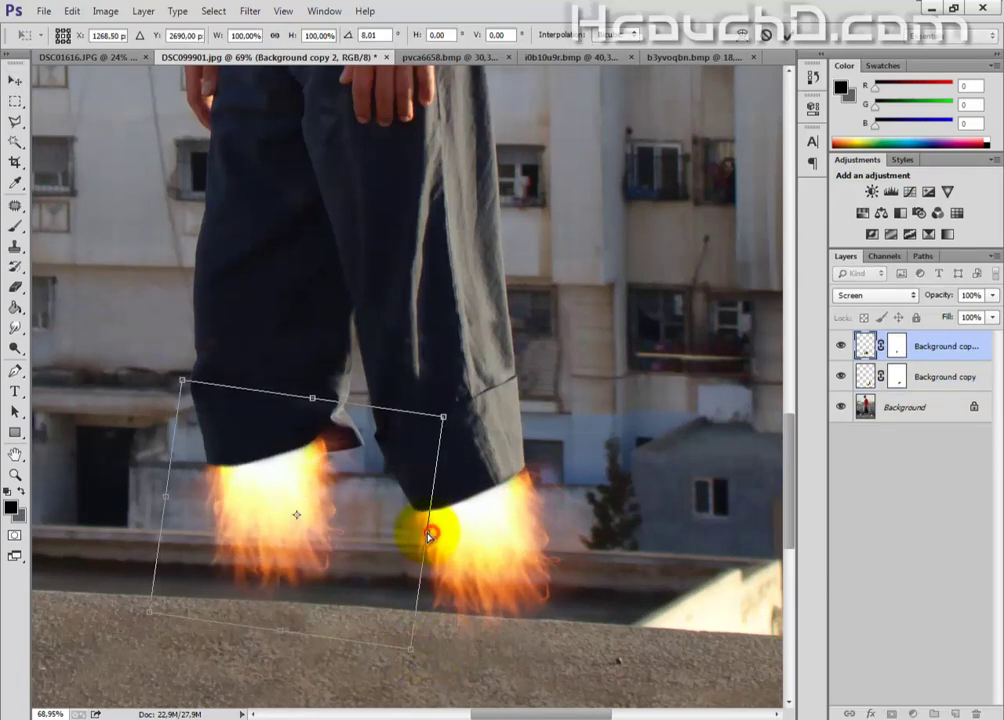
left_click_drag(427, 533, 476, 532)
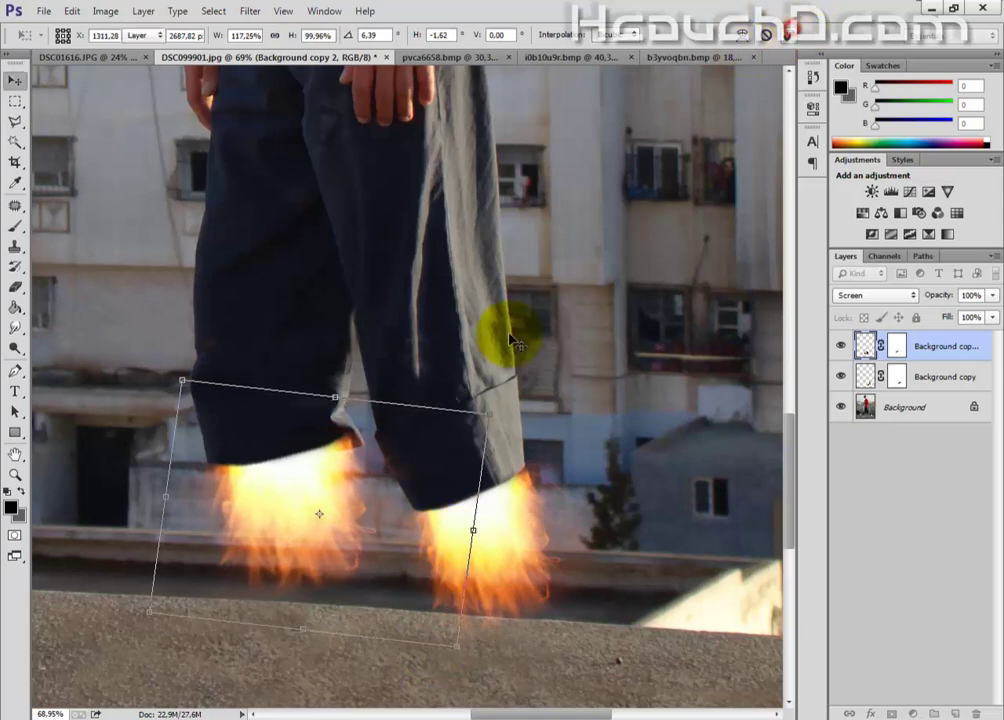
key("Return")
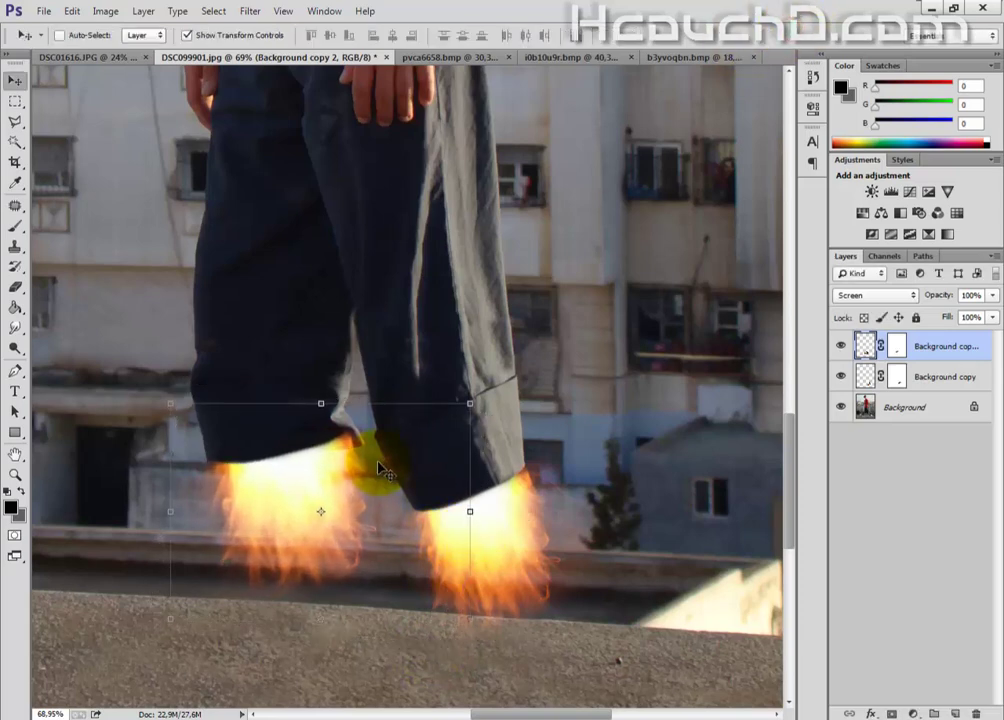
scroll(133, 402, "up", 3)
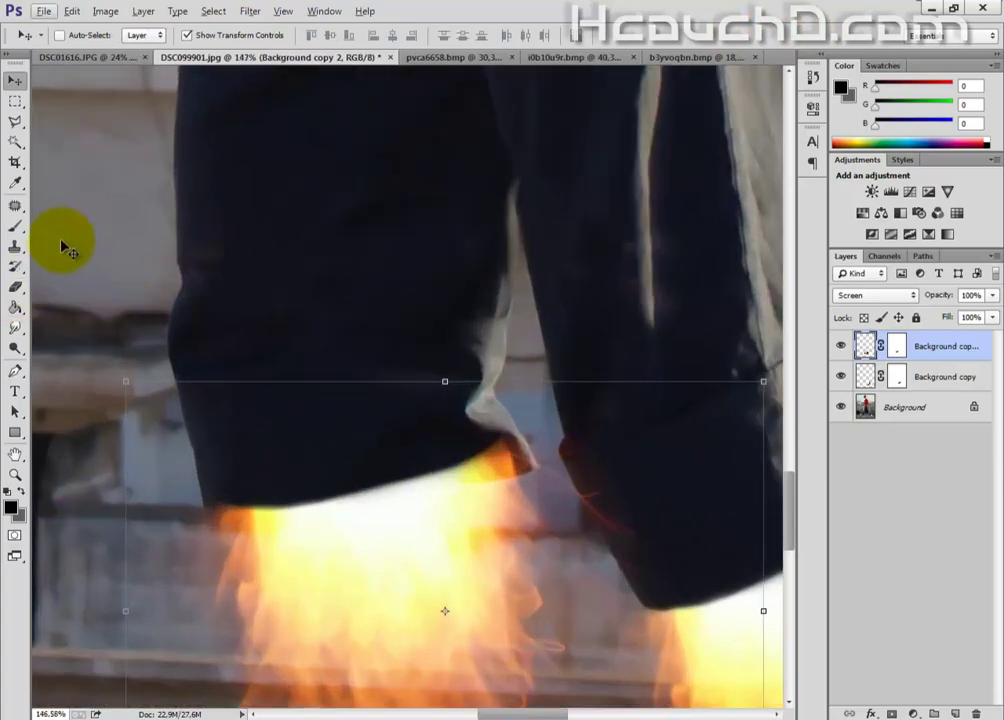
Paint black on the second flame's layer mask to hide its glow along the left trouser hem.
key("b")
mouse_move(252, 492)
left_mouse_down()
mouse_move(399, 471)
mouse_move(563, 418)
left_mouse_up()
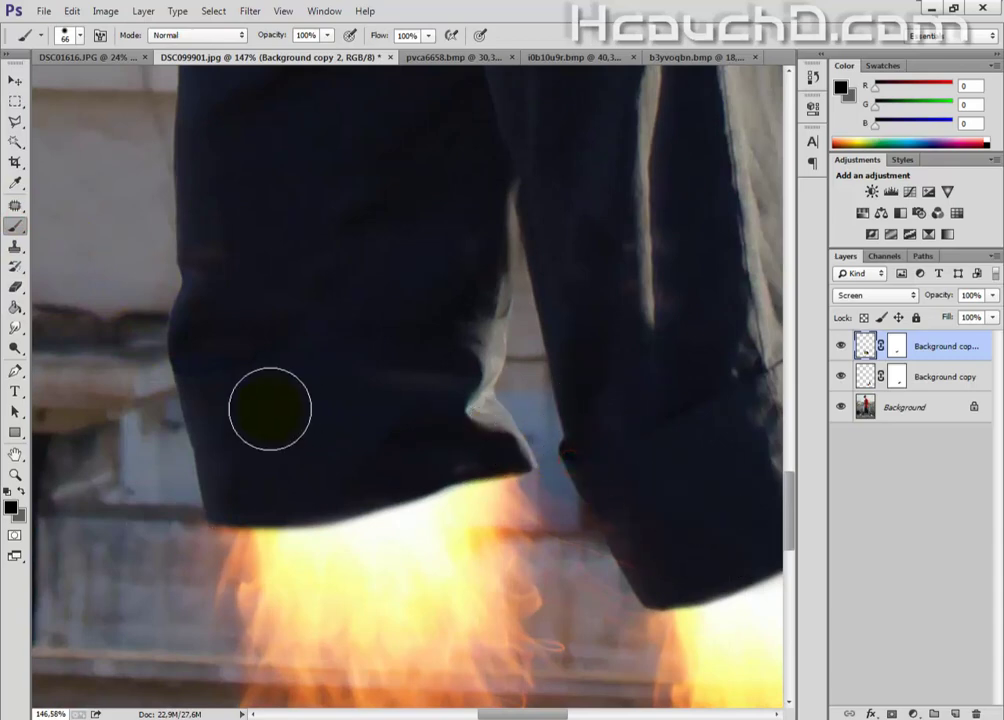
left_click_drag(210, 497, 286, 488)
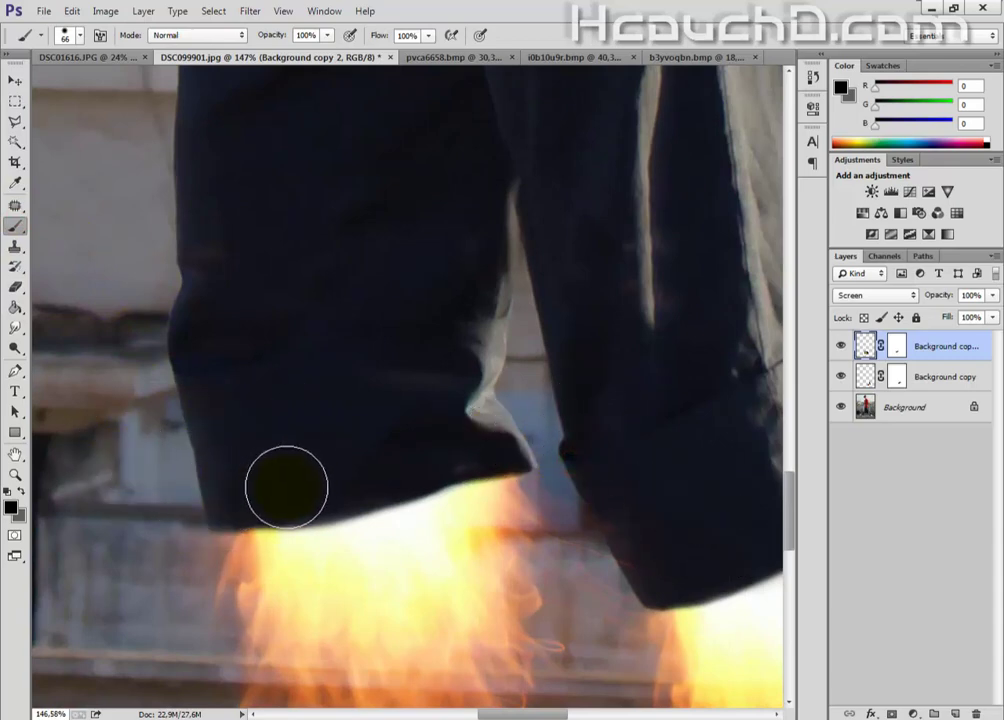
left_click_drag(221, 492, 317, 481)
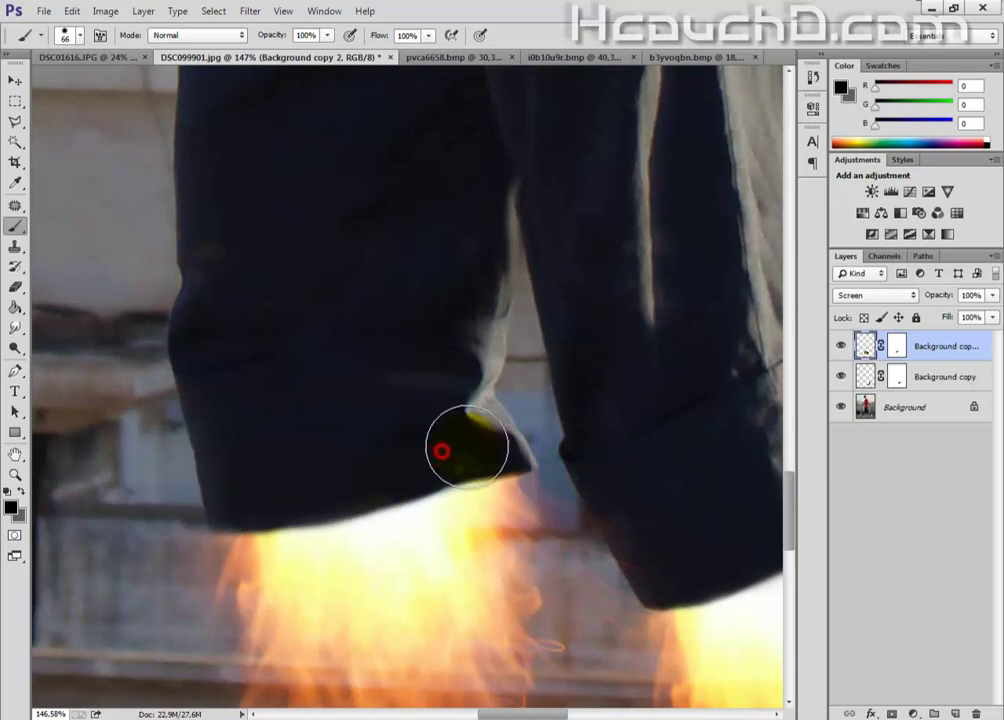
left_click_drag(497, 441, 538, 430)
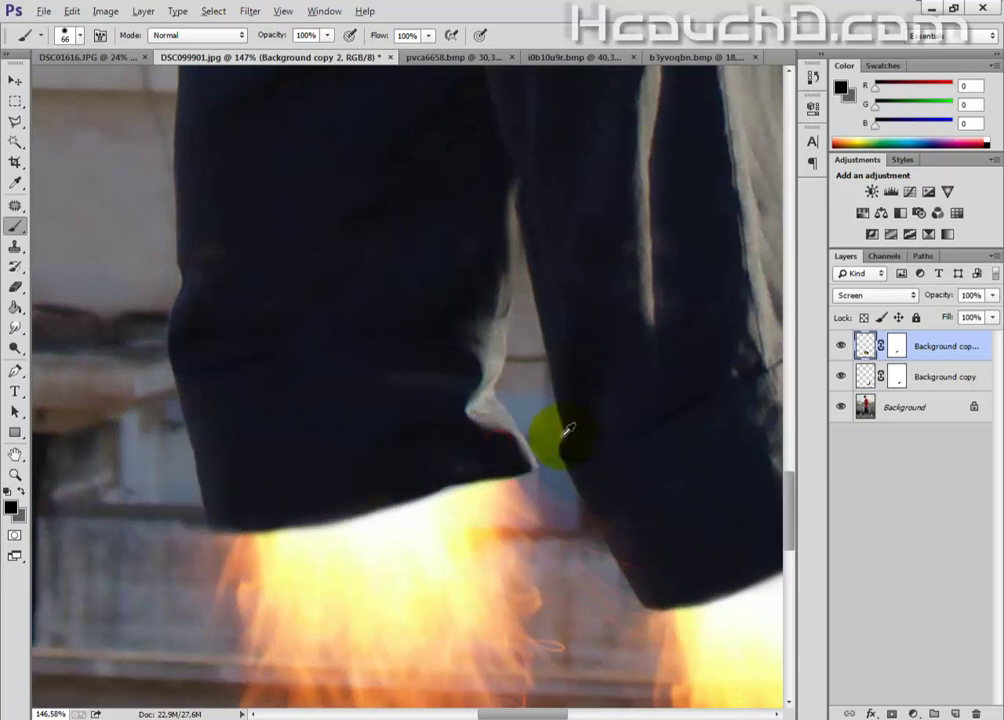
scroll(566, 430, "down", 3)
scroll(566, 430, "down", 2)
scroll(560, 425, "right", 2)
scroll(560, 430, "right", 2)
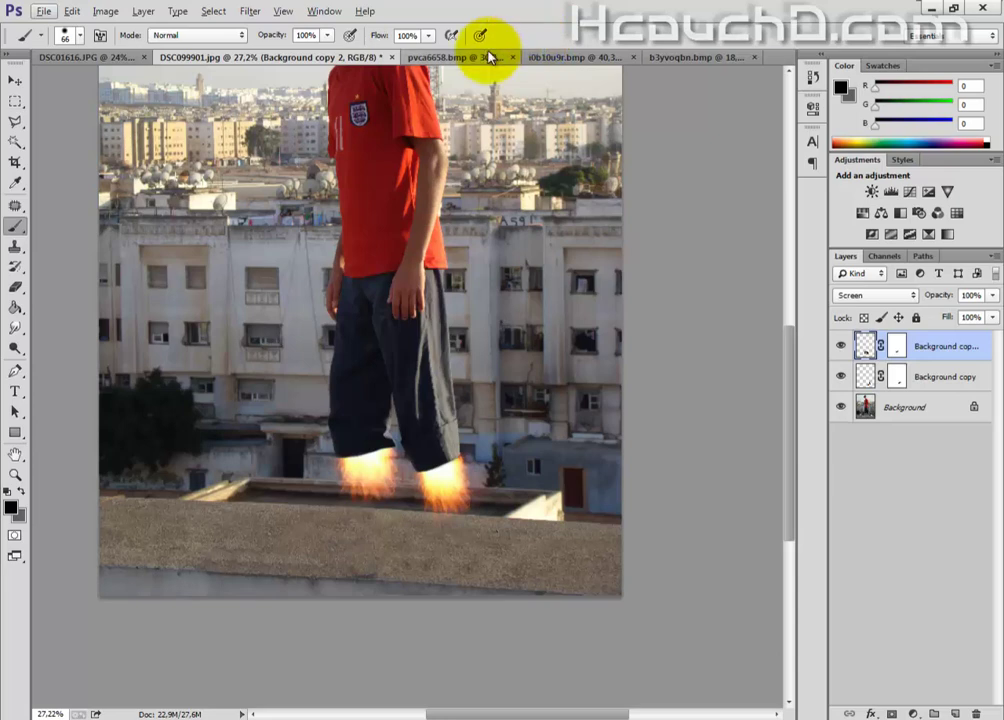
Duplicate the i0b10u9r.bmp clouds layer into DSC099901.jpg as Background copy 3.
left_click(560, 57)
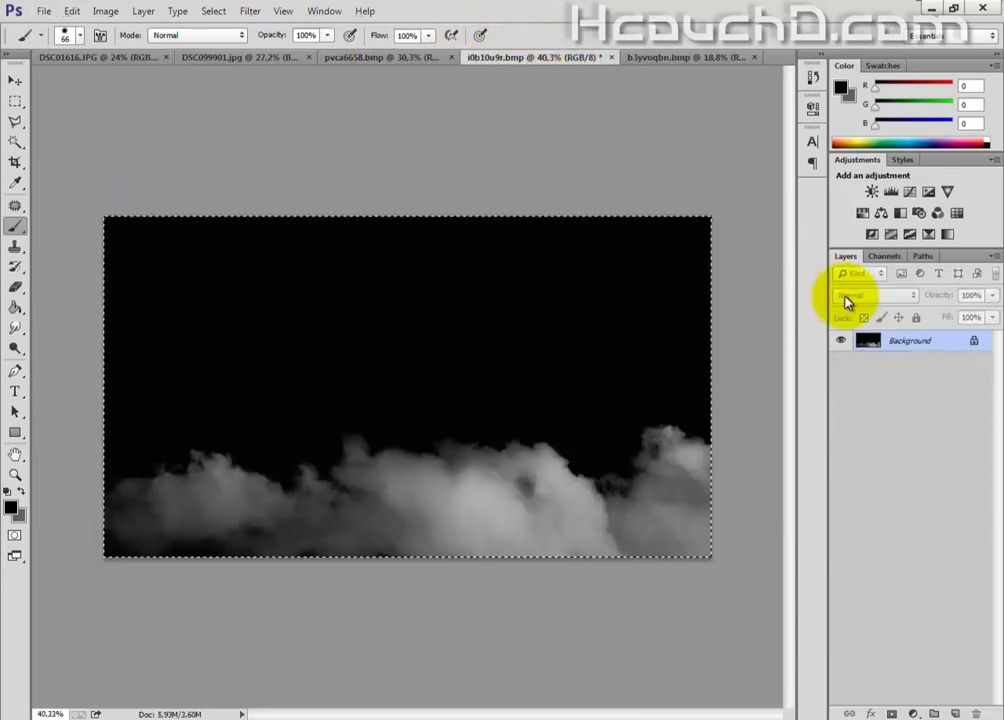
right_click(932, 345)
left_click(903, 377)
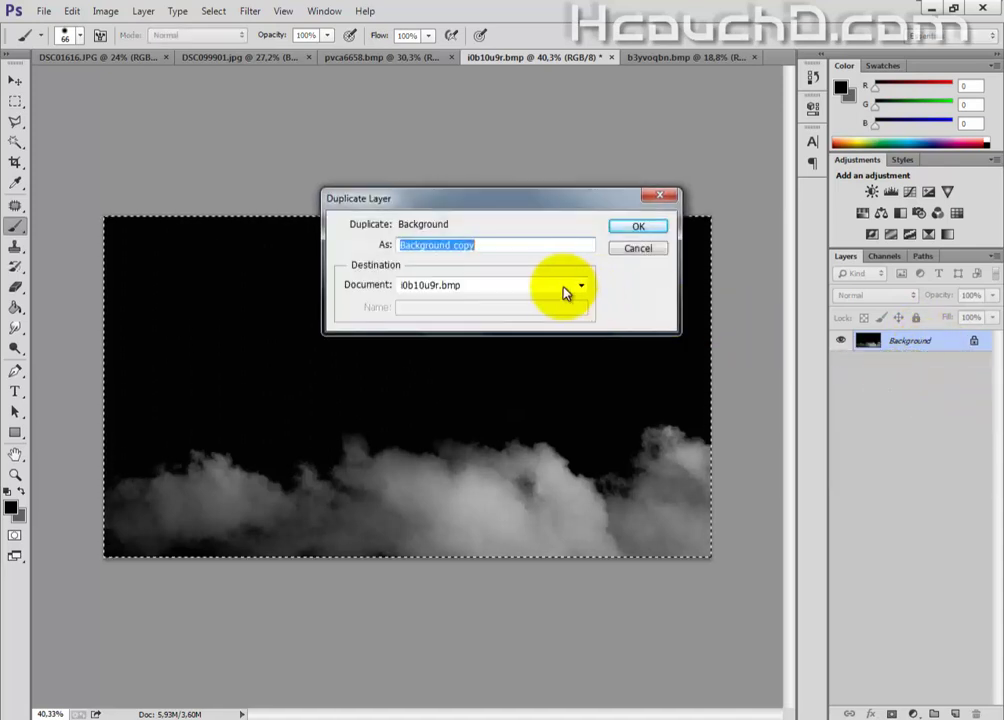
left_click(565, 292)
left_click(533, 313)
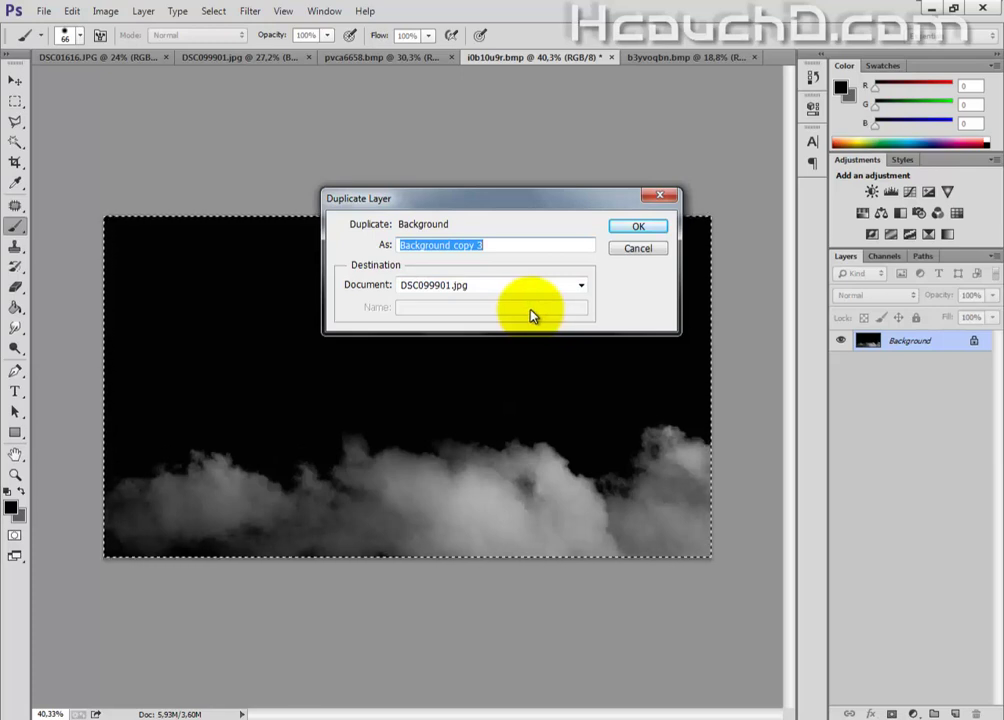
key("Return")
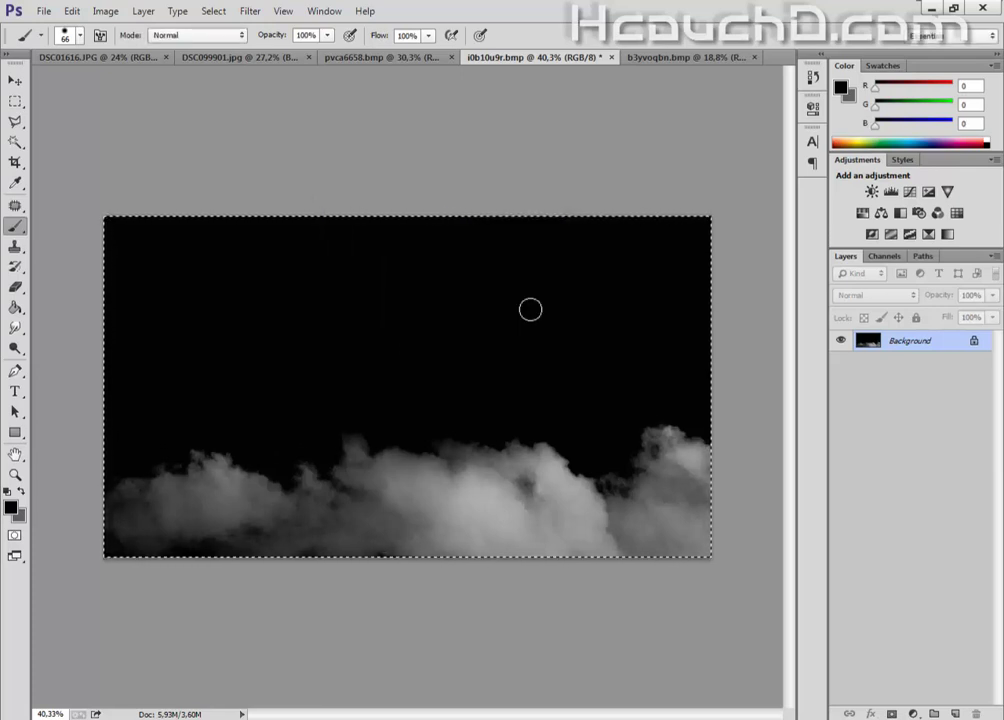
left_click(358, 87)
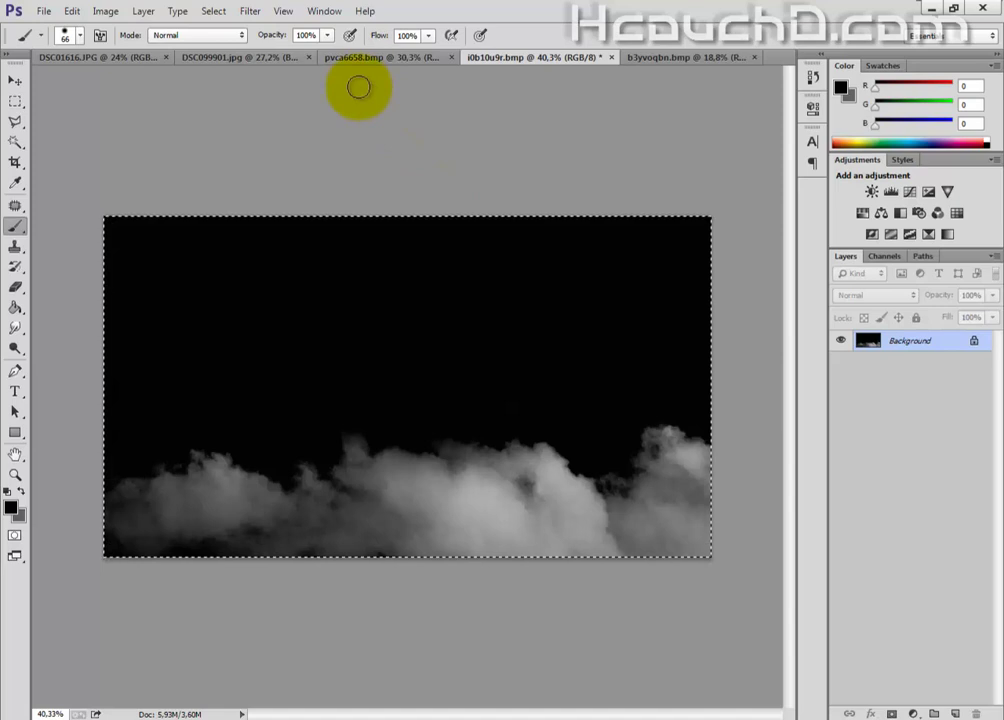
left_click(366, 57)
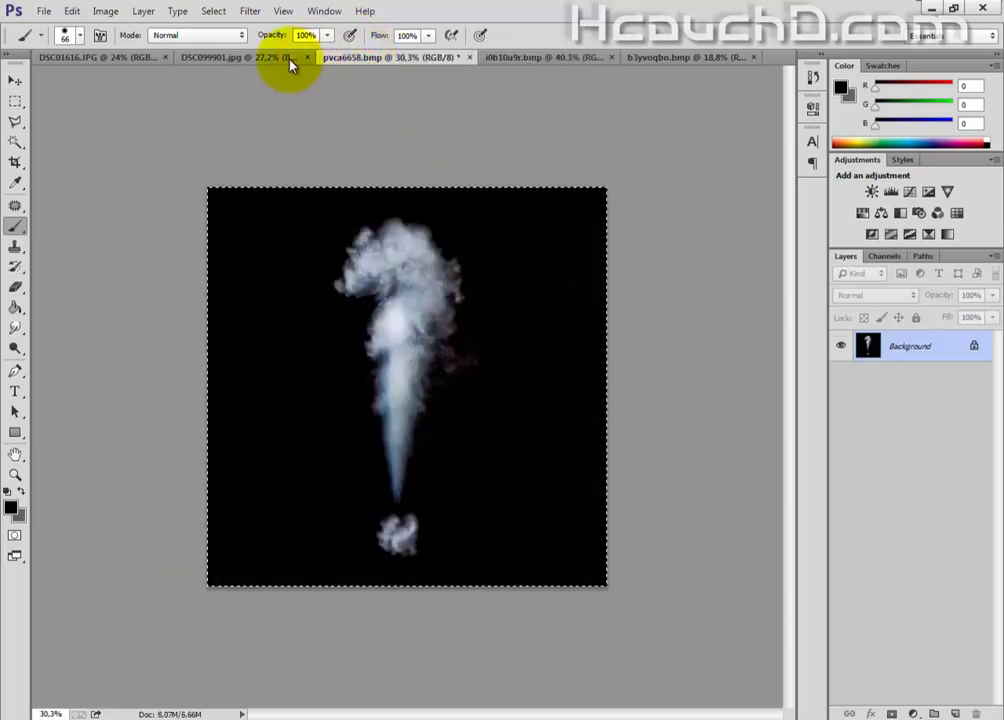
left_click(264, 60)
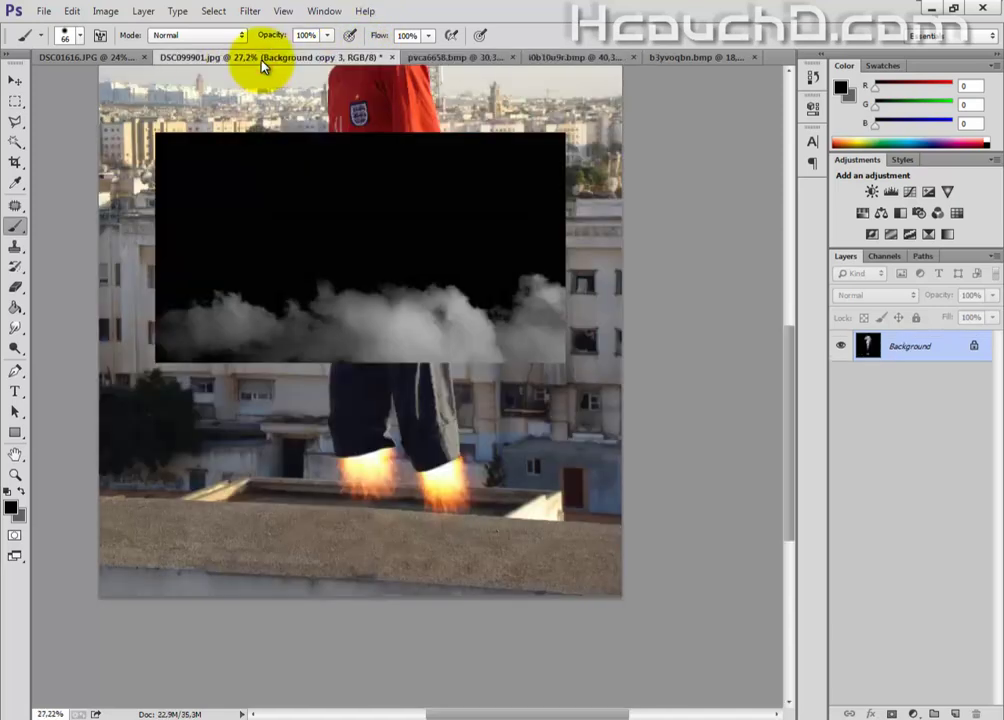
Move the cloud bank down along the photo's bottom and Alt-drag a copy to the left.
left_click(18, 82)
left_click_drag(491, 310, 548, 549)
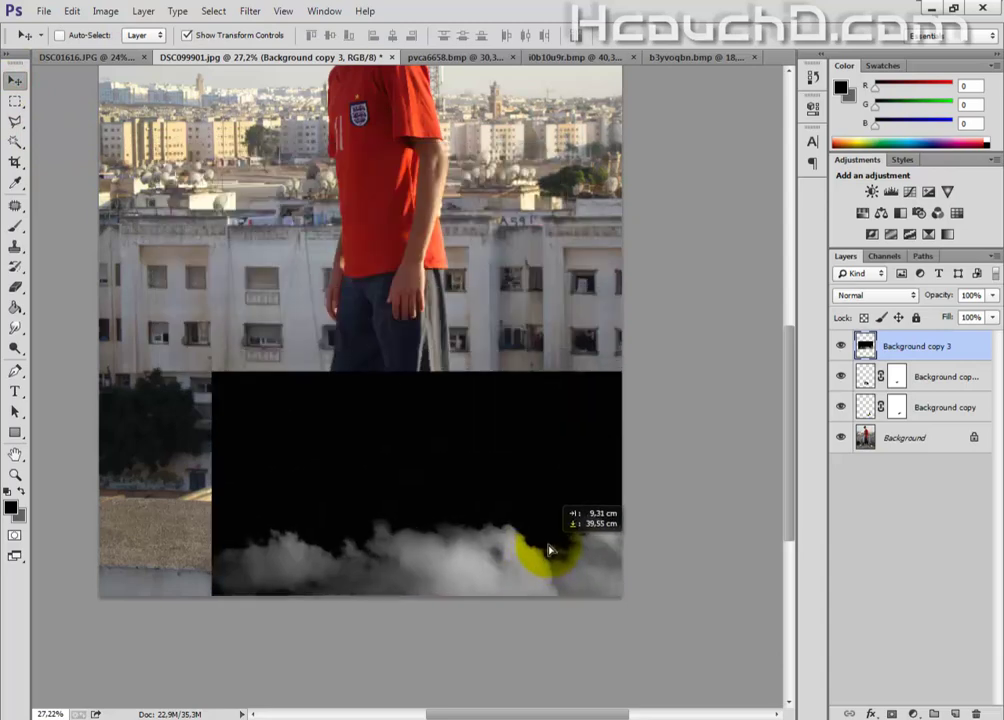
left_click_drag(548, 549, 548, 543)
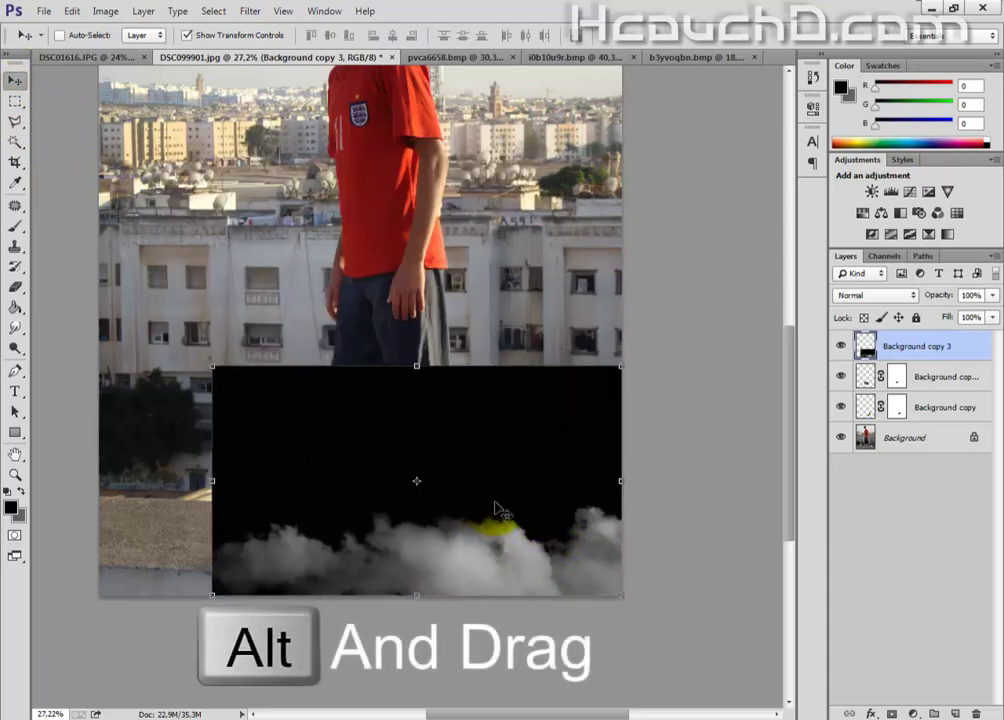
left_click_drag(537, 514, 378, 515)
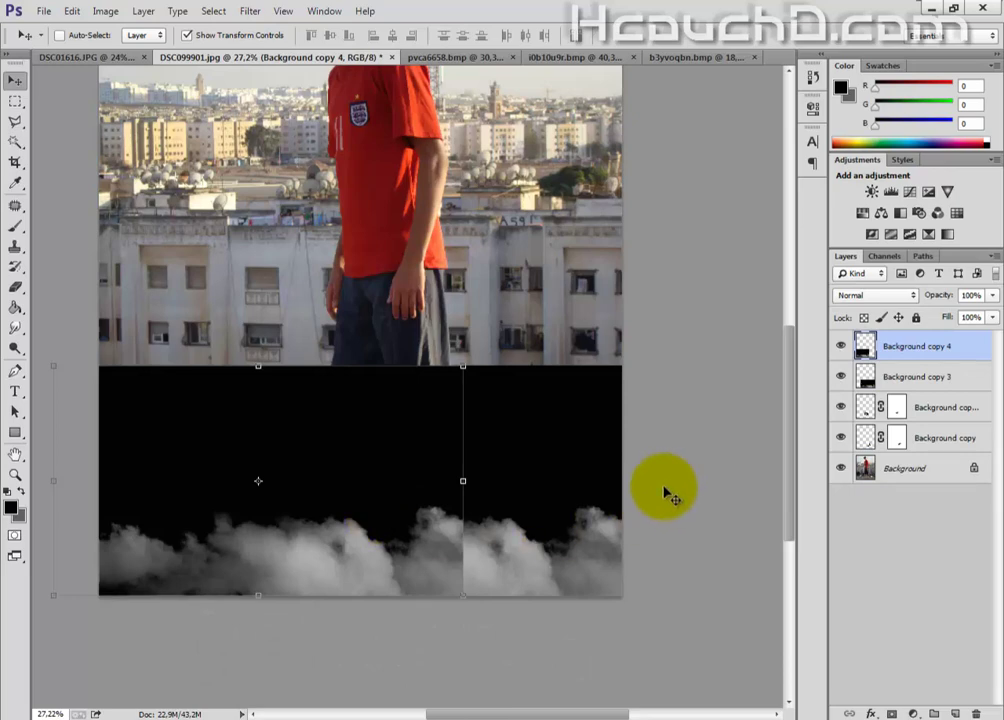
Merge the two cloud layers with Ctrl+E and erase their black top to reveal the building.
left_click(15, 286)
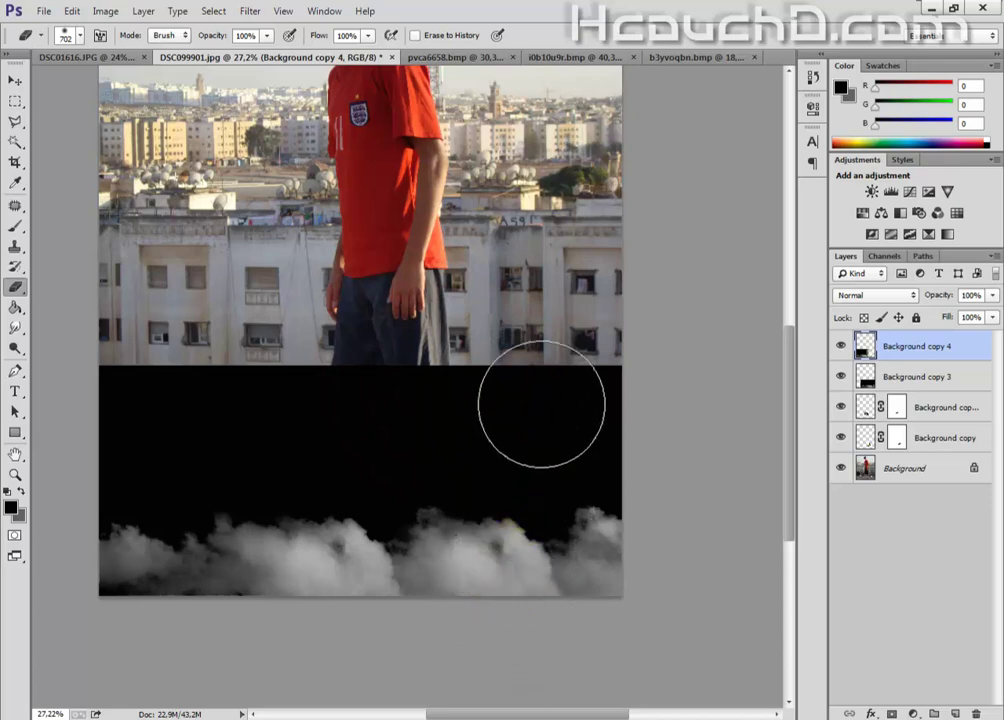
mouse_move(470, 370)
left_mouse_down()
mouse_move(459, 345)
mouse_move(406, 335)
mouse_move(123, 332)
mouse_move(278, 338)
left_mouse_up()
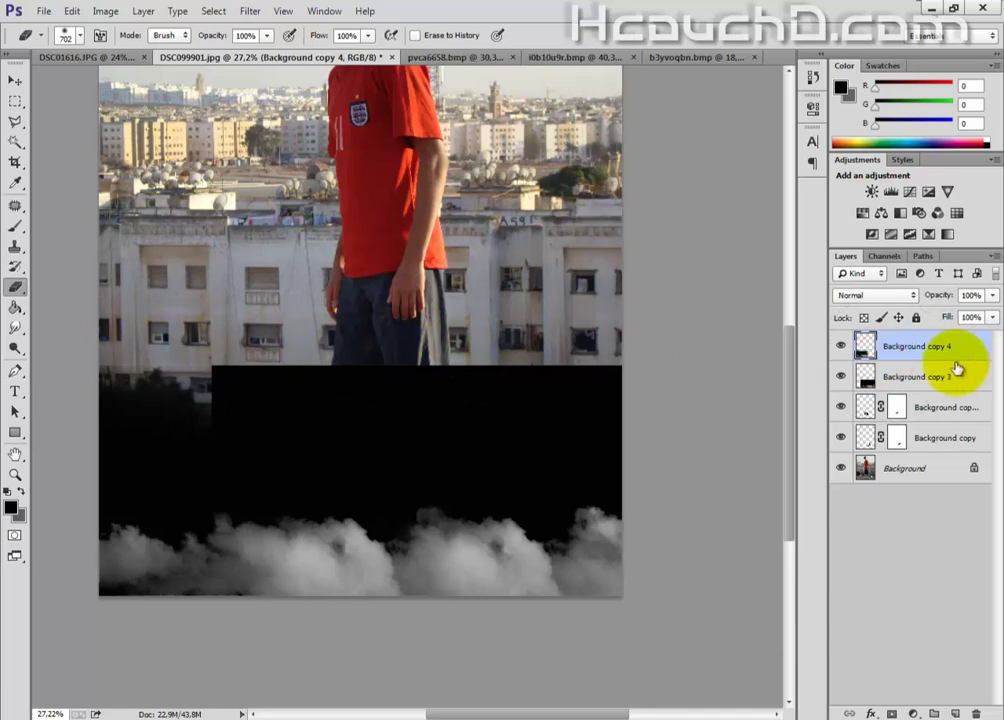
left_click(918, 374, "shift")
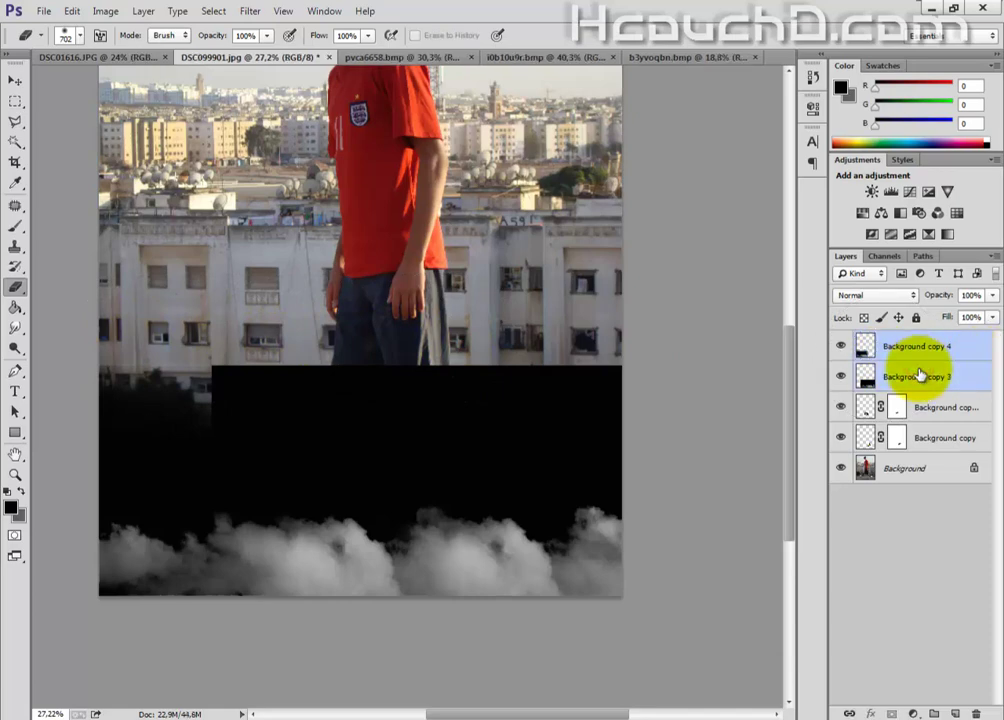
key("ctrl+e")
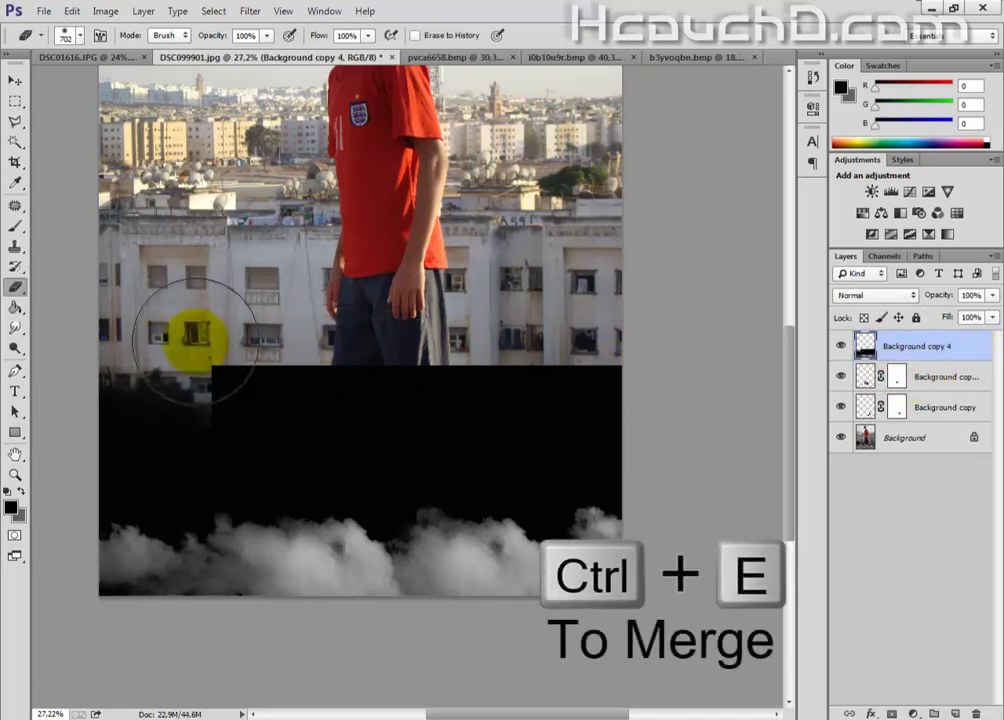
mouse_move(253, 332)
left_mouse_down()
mouse_move(298, 325)
mouse_move(330, 336)
left_mouse_up()
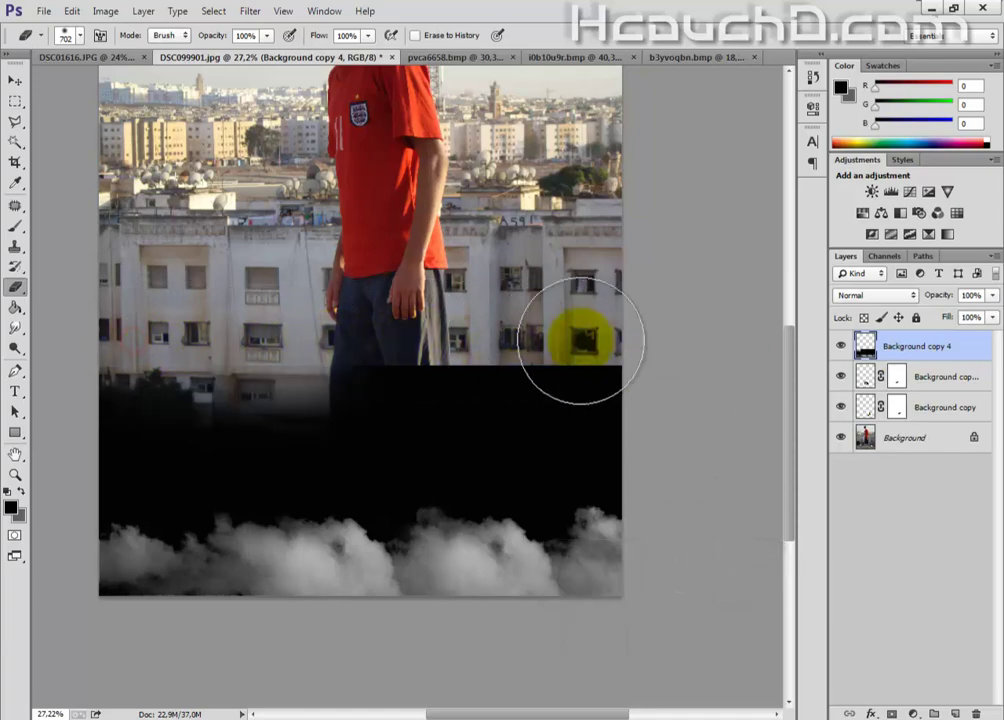
left_click_drag(581, 340, 167, 358)
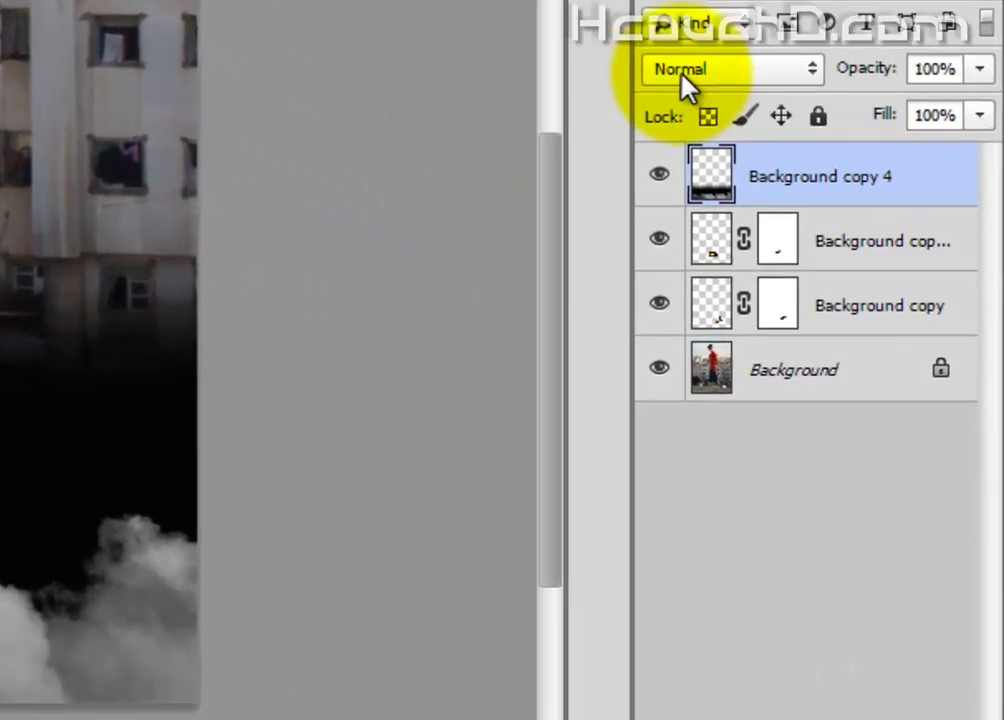
Set the clouds to Screen, add a 60%-opacity duplicate, and group both layers into Group 1.
left_click(681, 76)
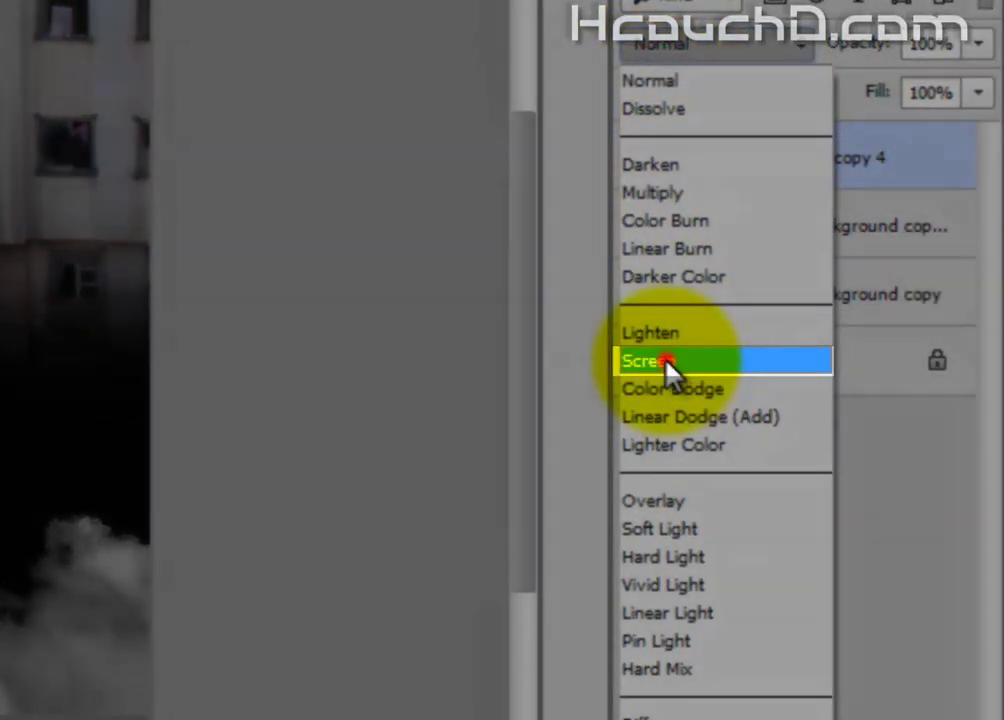
left_click(668, 364)
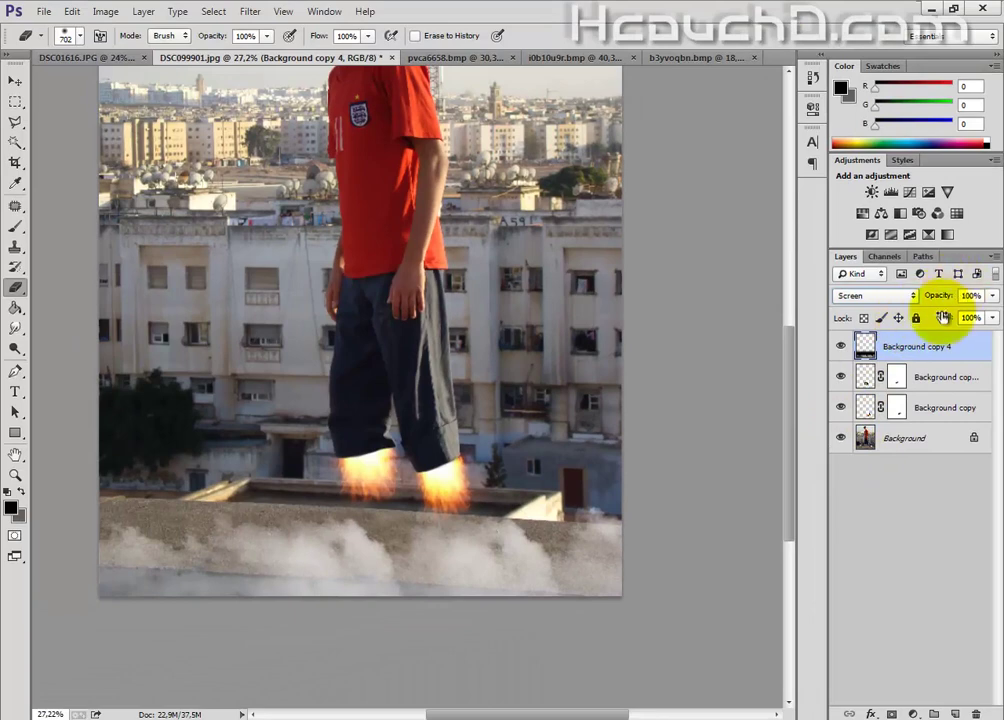
right_click(943, 346)
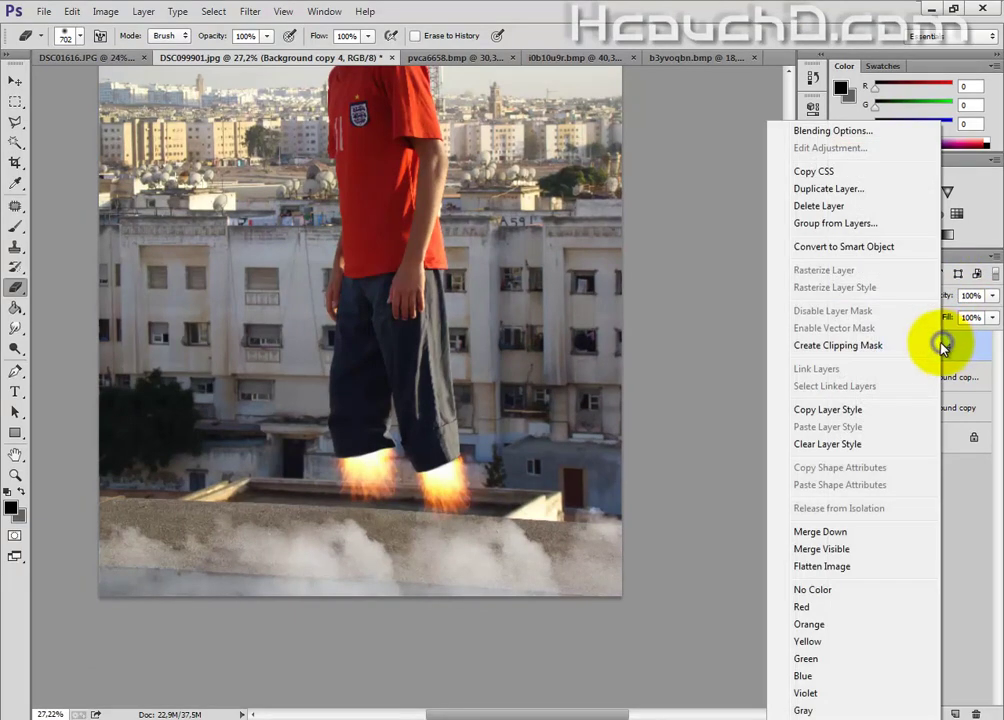
left_click(862, 193)
key("Return")
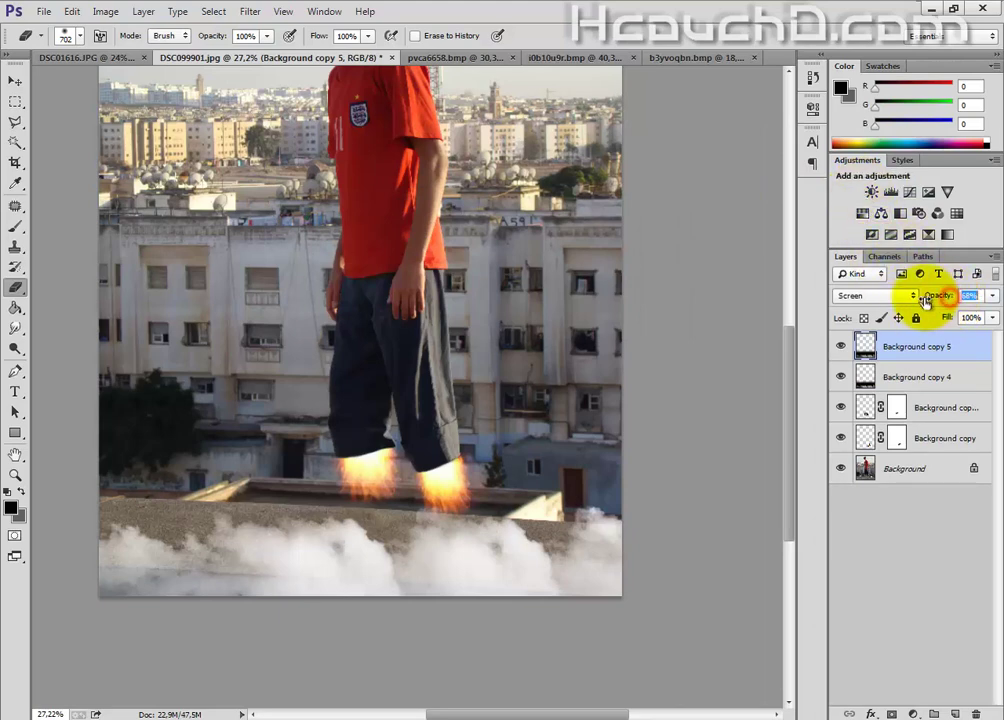
mouse_move(948, 300)
left_mouse_down()
mouse_move(907, 300)
mouse_move(918, 302)
left_mouse_up()
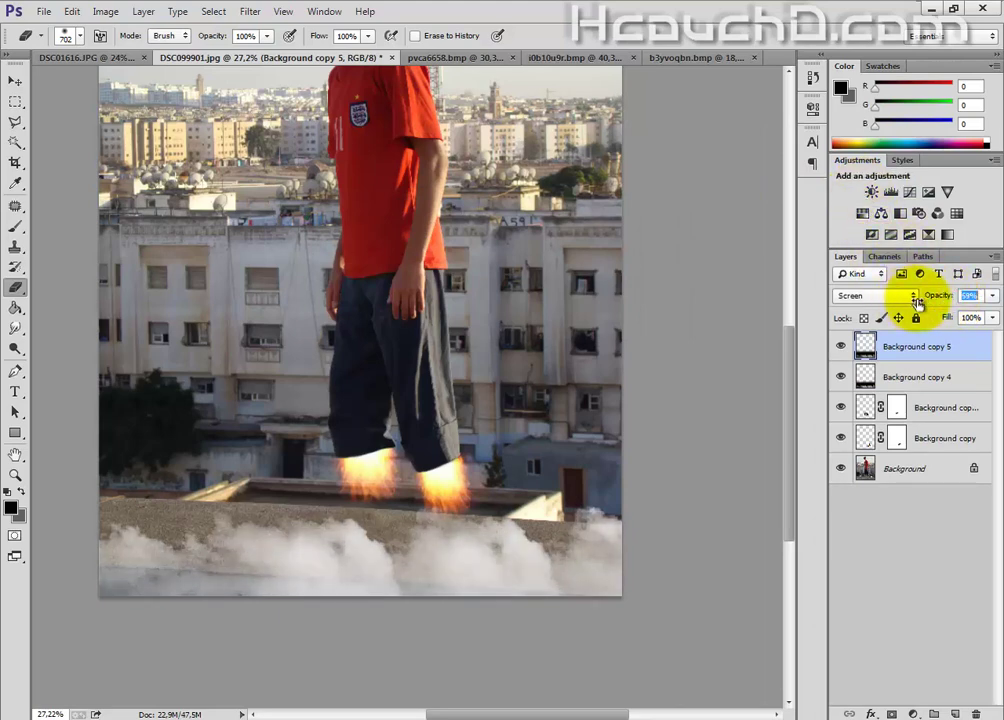
left_click(903, 376, "shift")
key("ctrl+g")
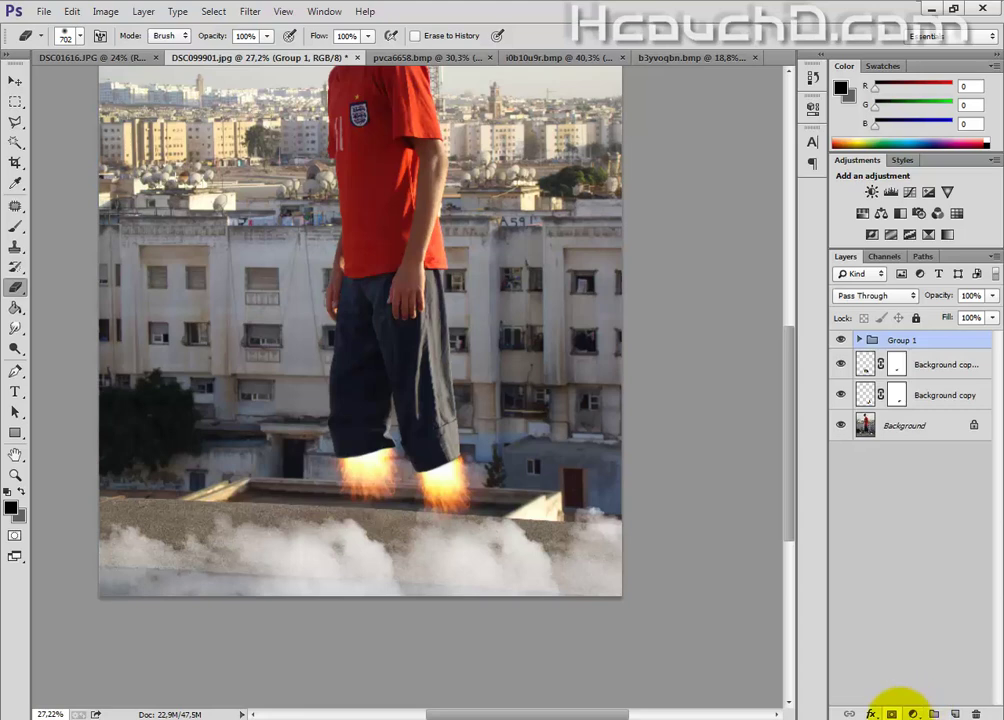
Add a Hue/Saturation layer clipped to Group 1: Colorize, hue 189, saturation 25, 30% opacity.
left_click(912, 712)
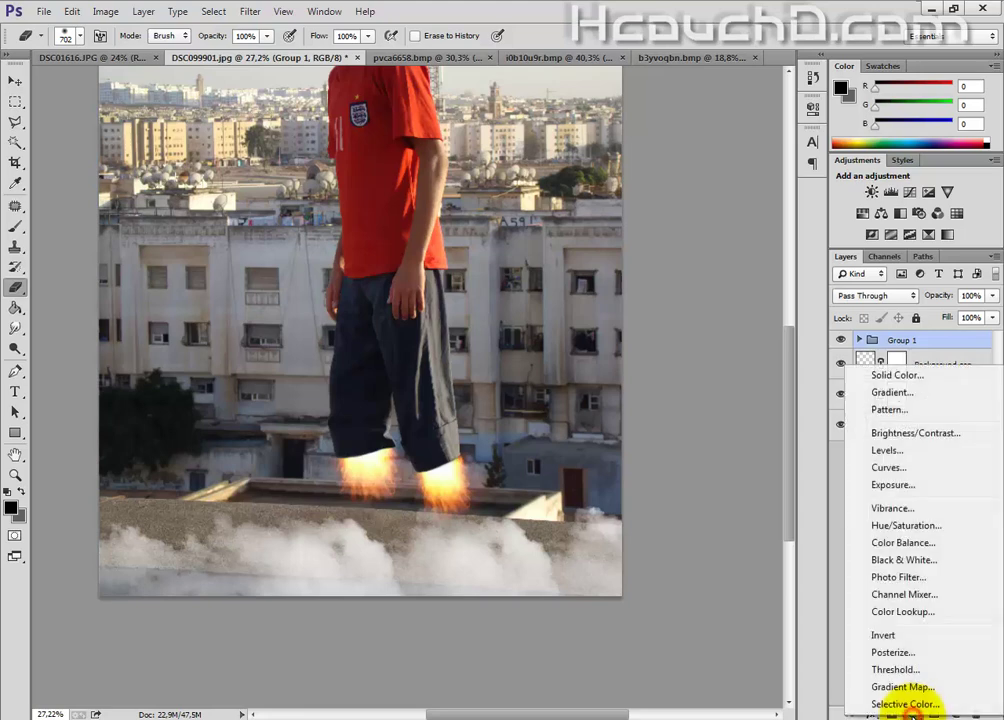
left_click(919, 530)
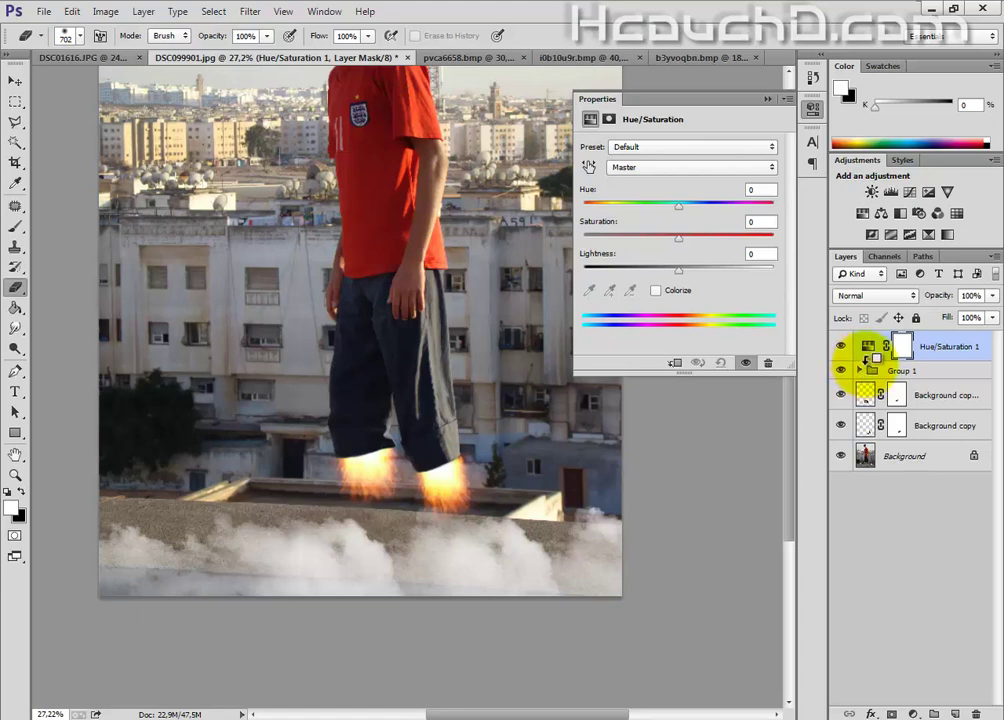
left_click(866, 357, "alt")
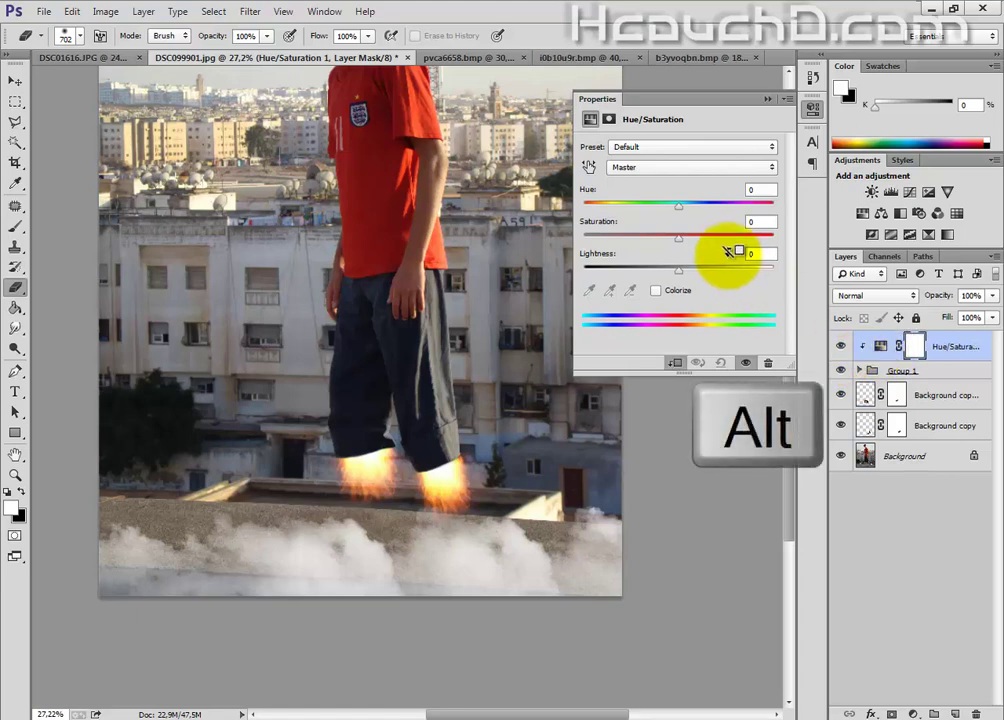
left_click(676, 293)
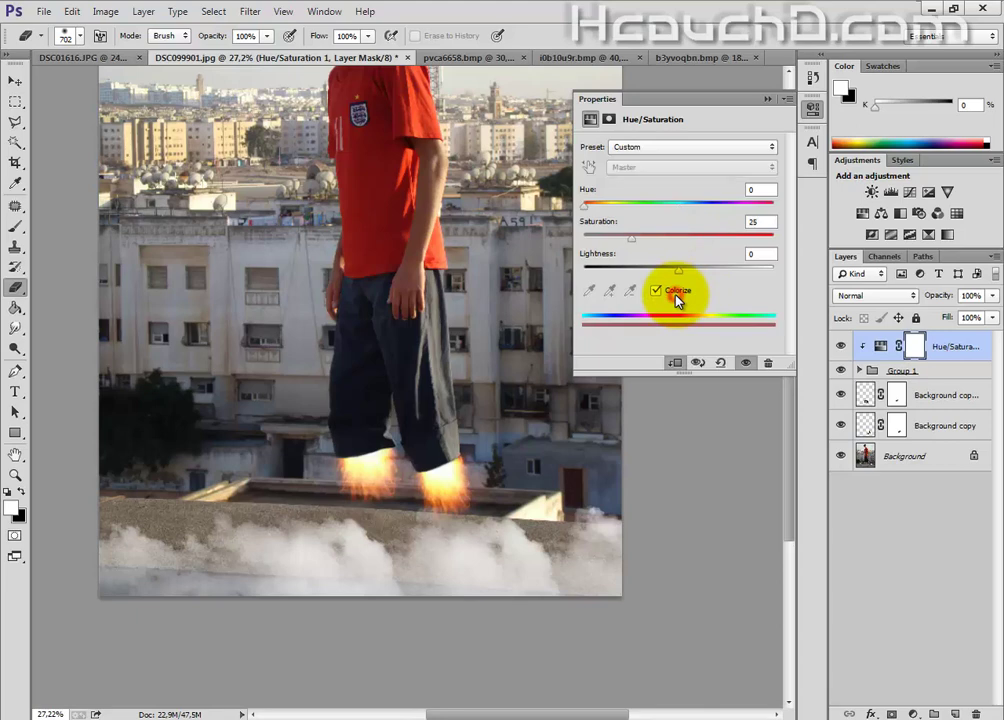
left_click(684, 205)
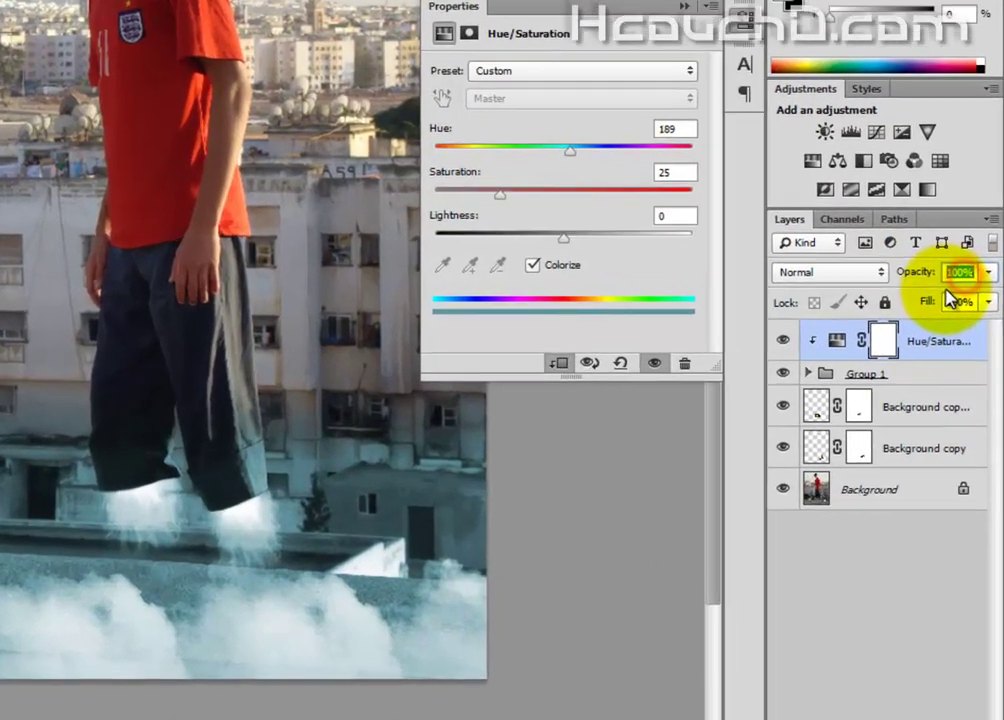
type("30")
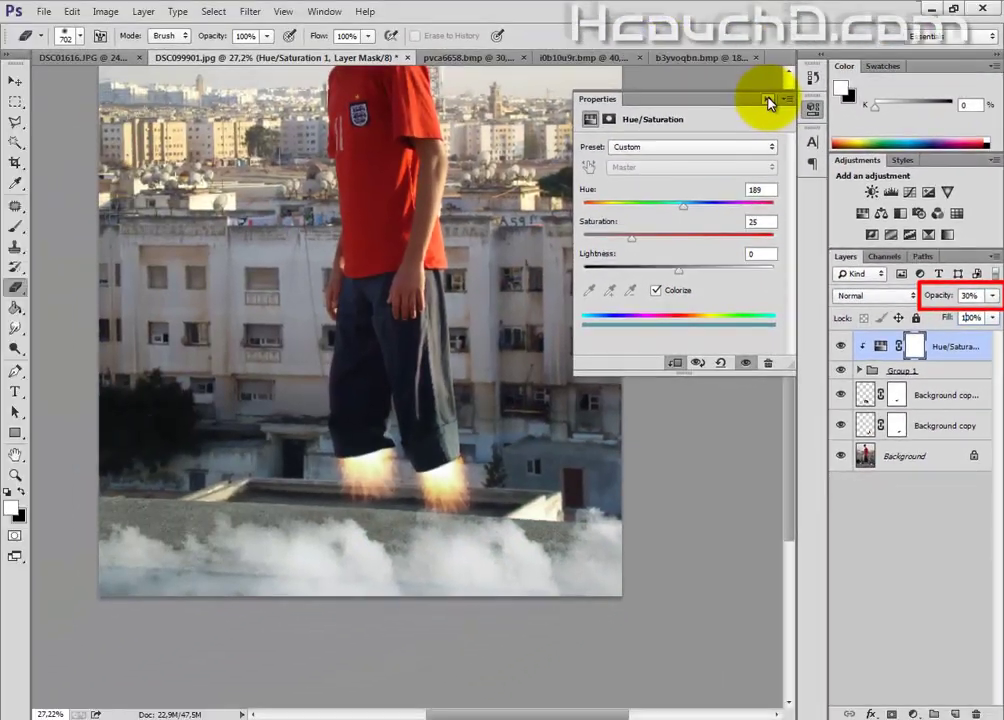
left_click(767, 100)
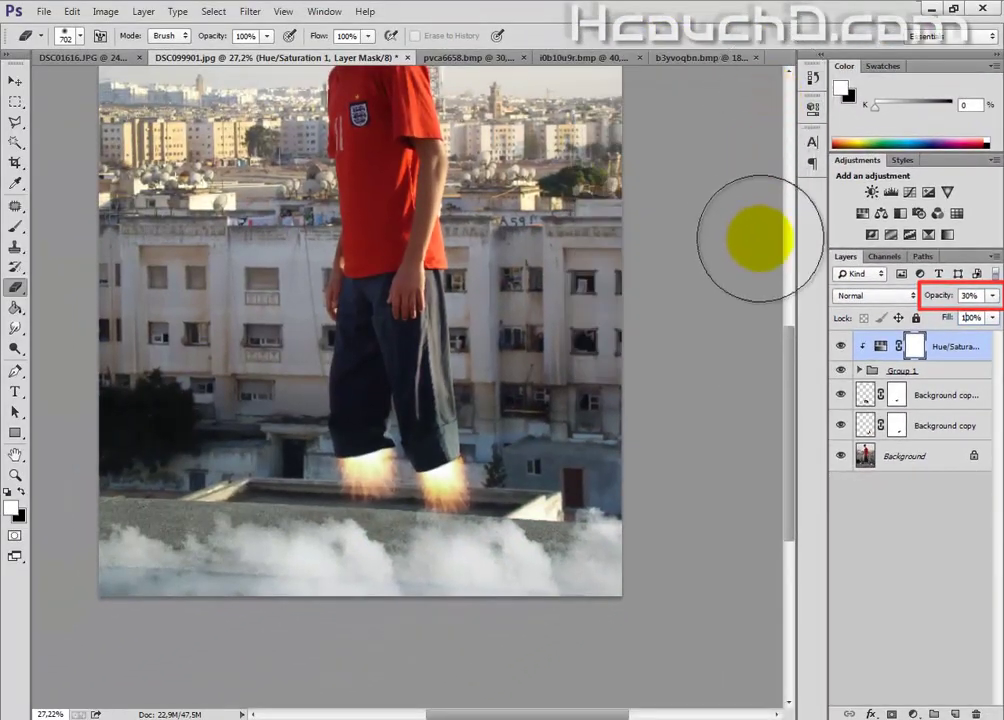
left_click(518, 58)
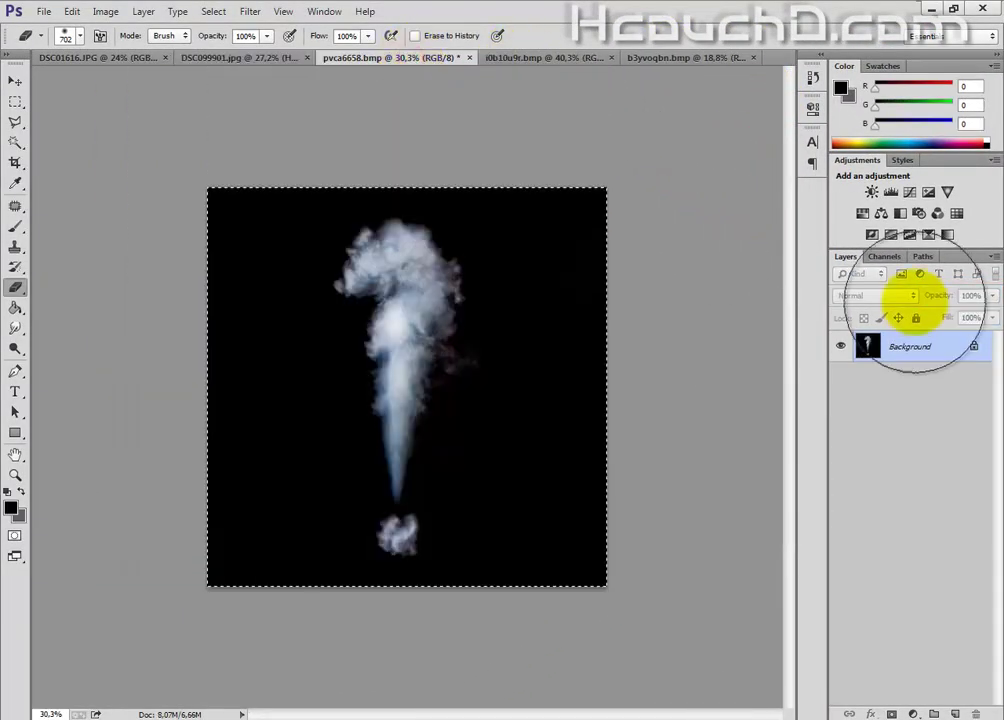
Duplicate the pvca6658.bmp smoke plume layer into DSC099901.jpg.
right_click(951, 346)
left_click(928, 378)
left_click(578, 285)
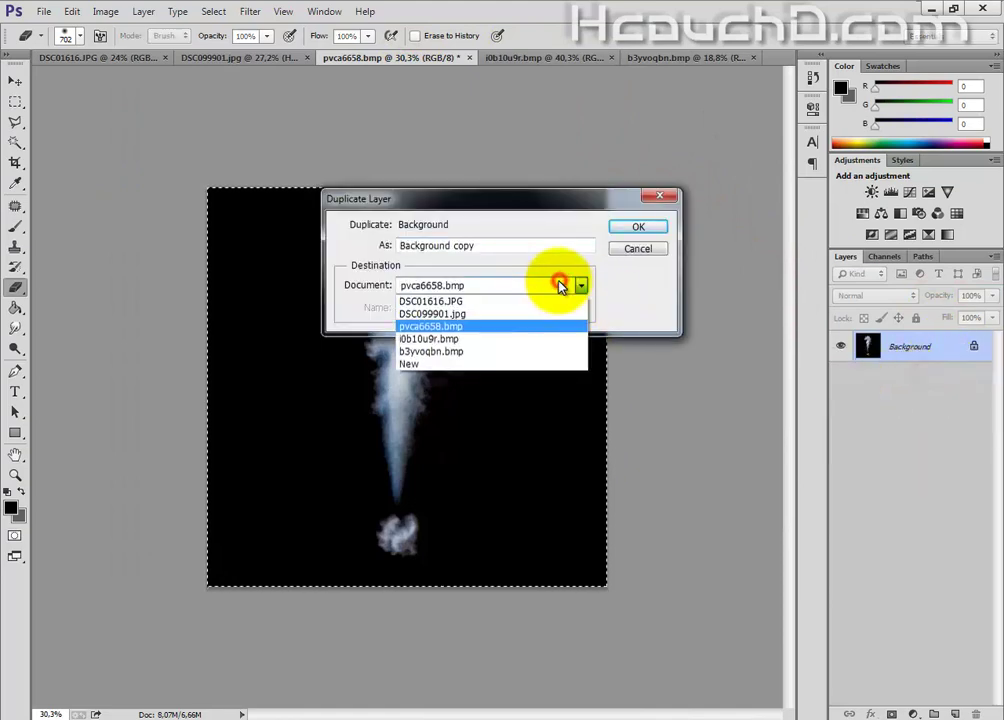
left_click(510, 314)
left_click(638, 226)
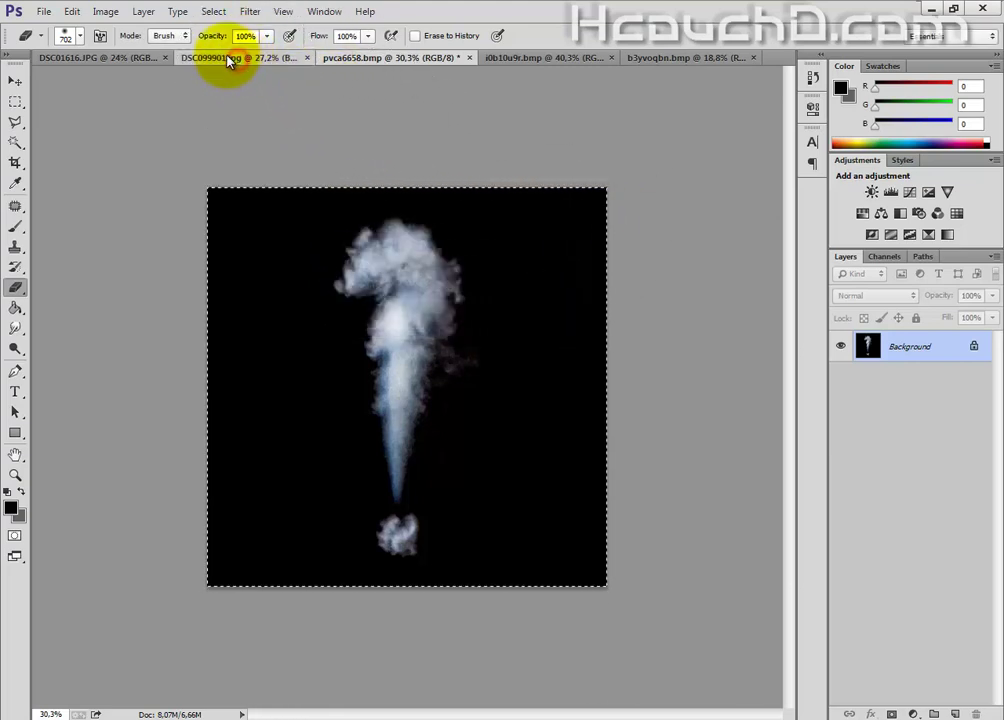
left_click(229, 58)
Set the plume to Screen blend, scale it down, and move it onto the boy's leg.
left_click(860, 297)
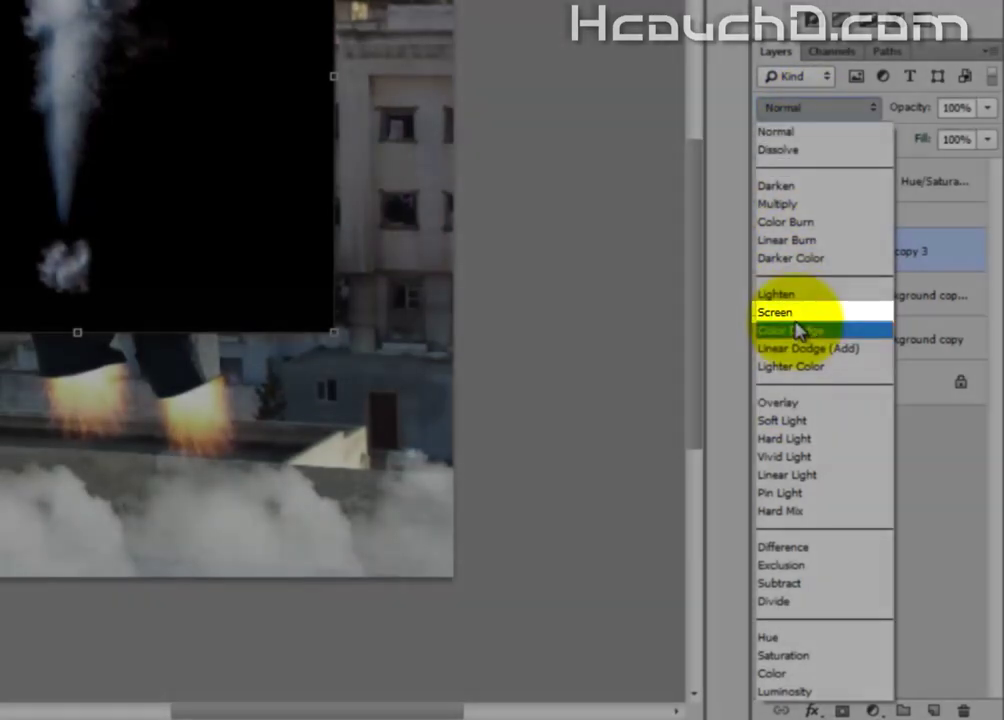
left_click(790, 312)
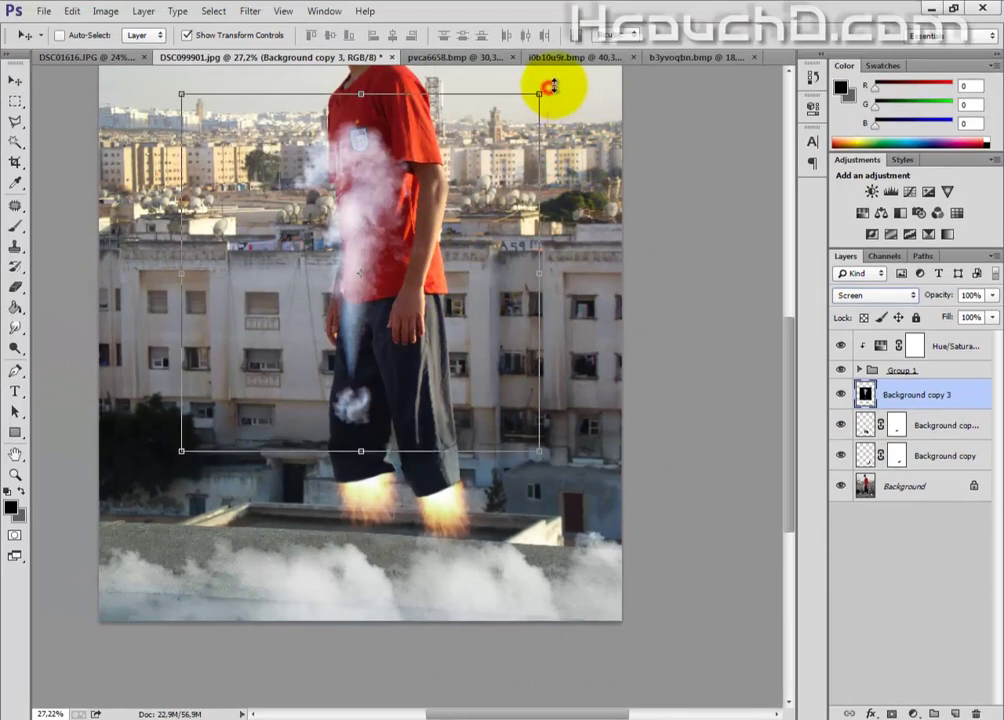
left_click(552, 88)
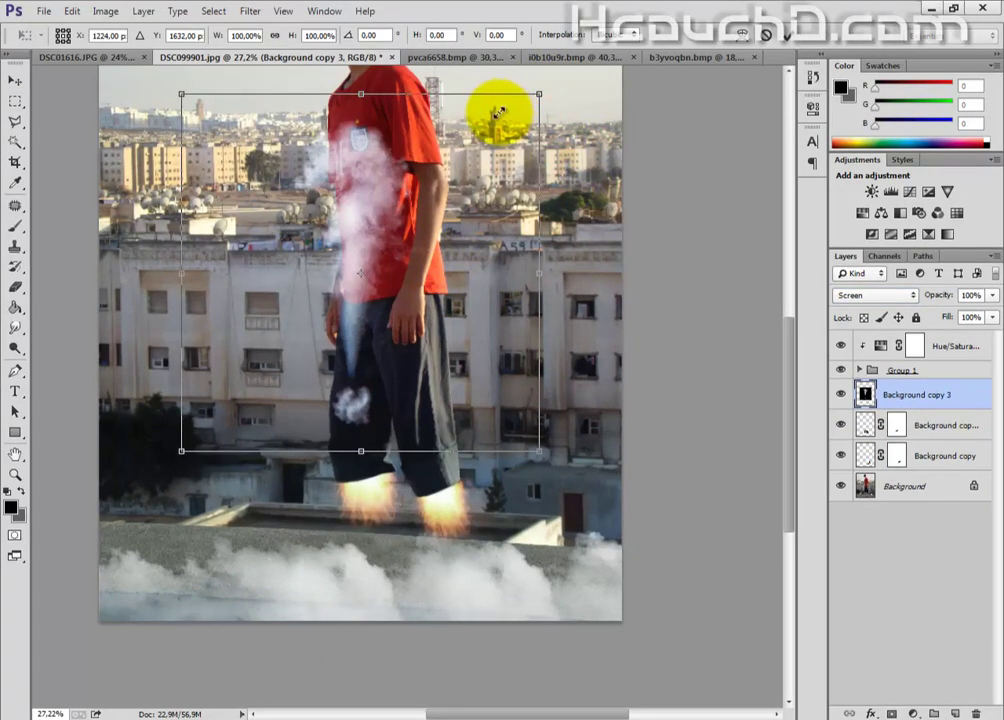
left_click_drag(498, 112, 428, 164)
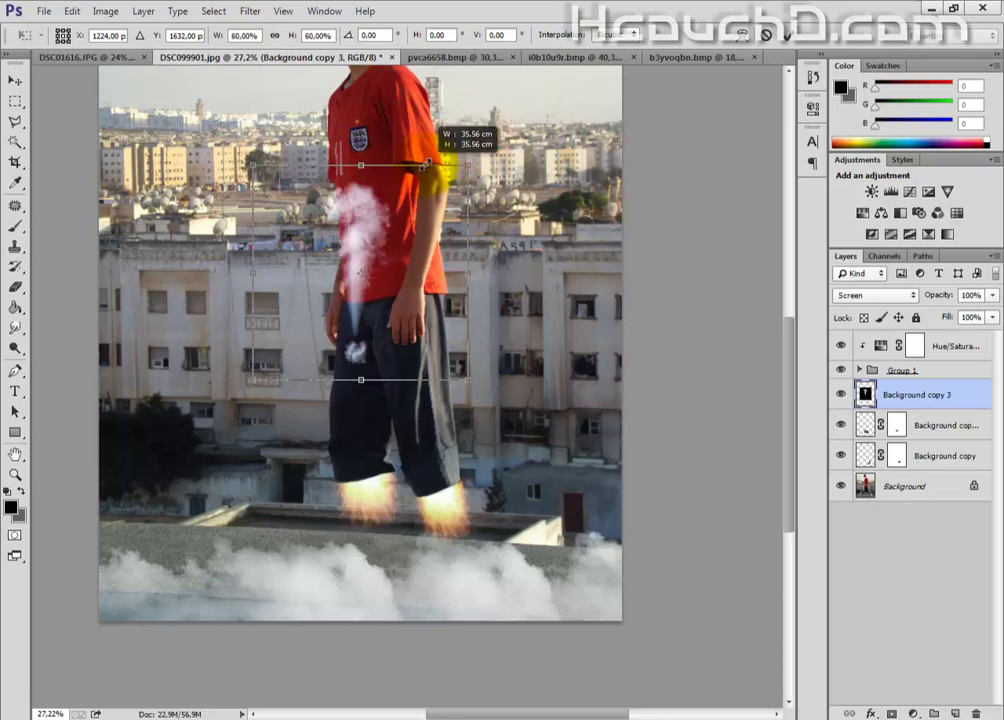
left_click(787, 37)
left_click(785, 33)
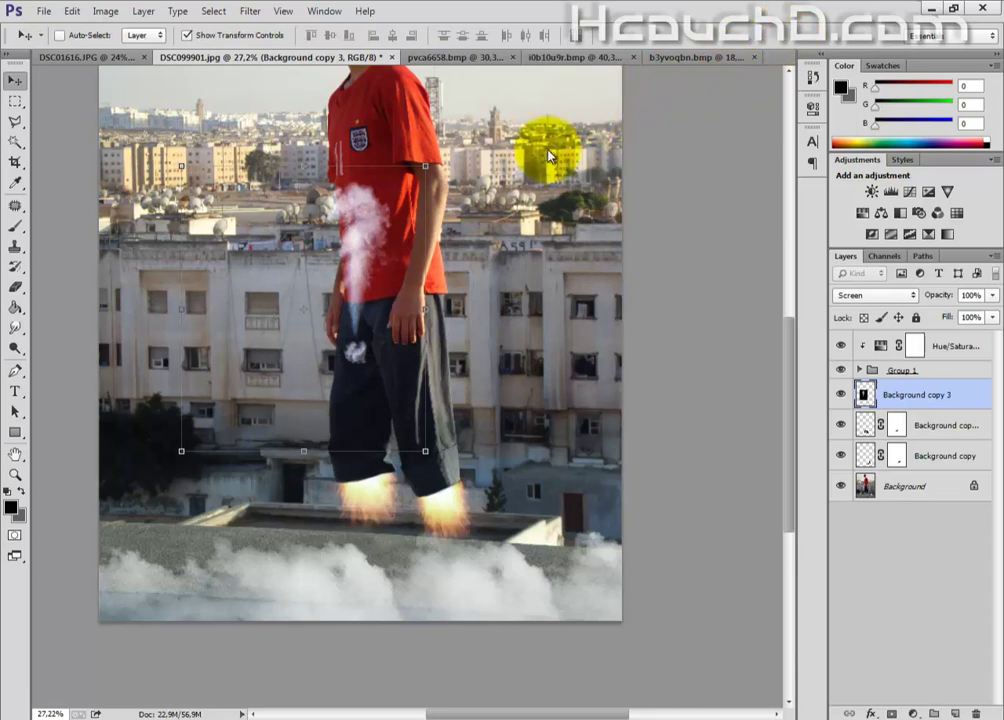
left_click_drag(407, 190, 393, 236)
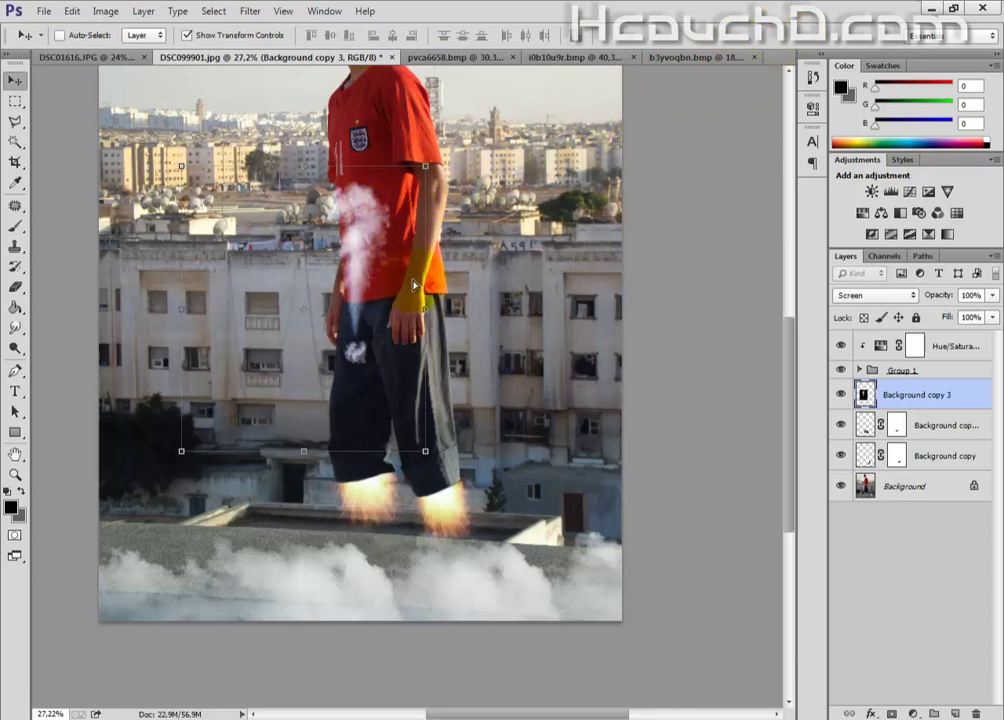
mouse_move(413, 285)
left_mouse_down()
mouse_move(425, 314)
mouse_move(459, 315)
mouse_move(488, 262)
left_mouse_up()
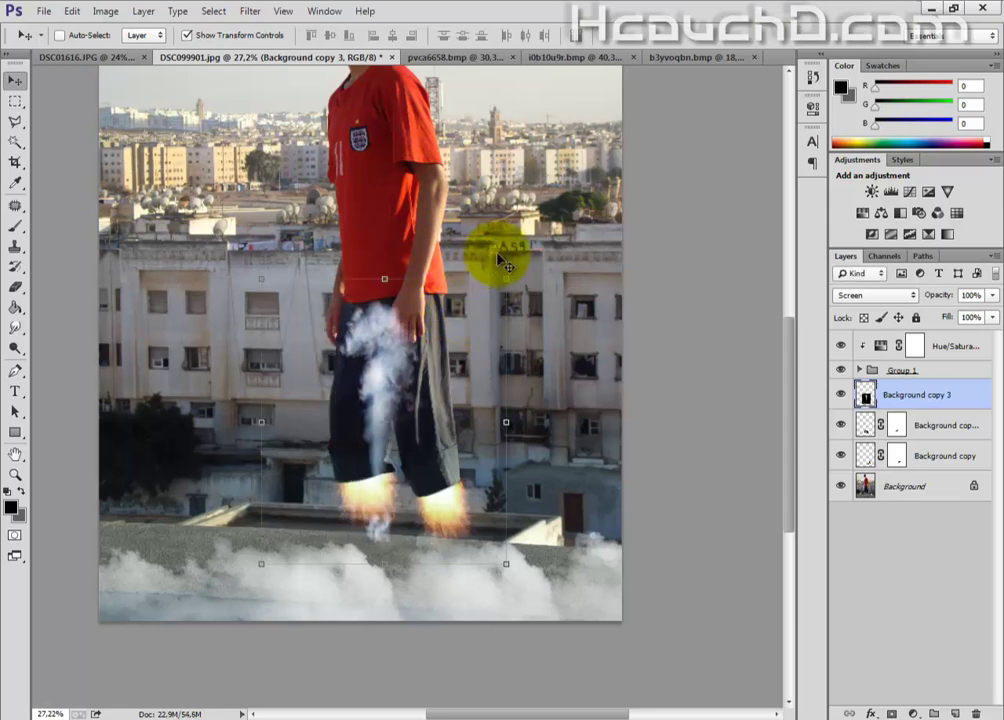
Rotate the smoke plume about 163° so it hangs upside down.
key("ctrl+t")
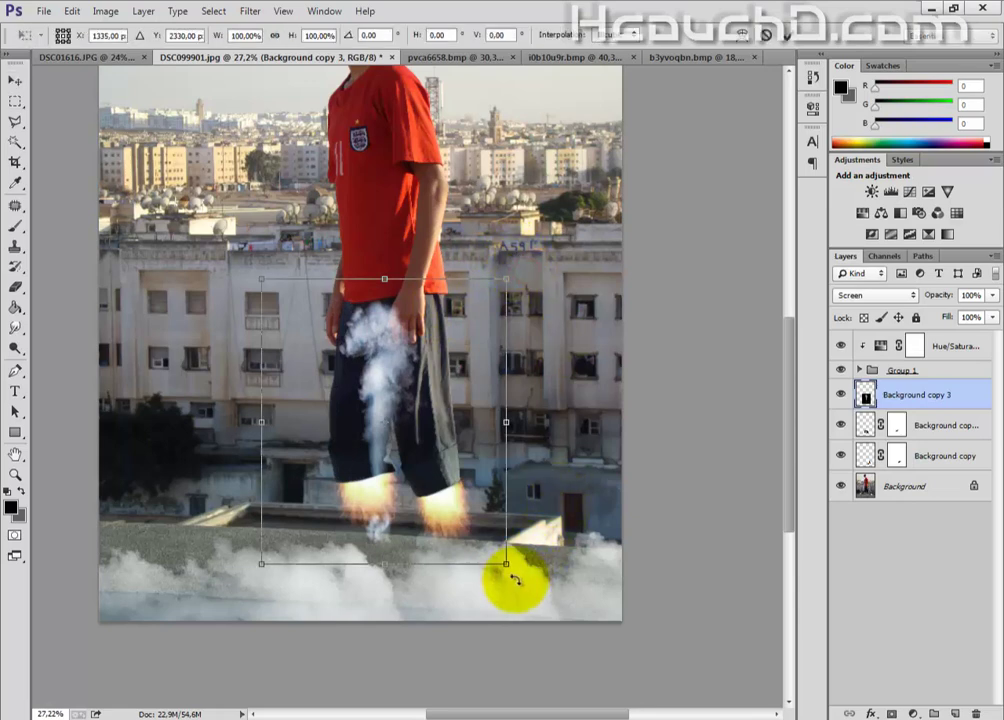
left_click_drag(516, 581, 515, 580)
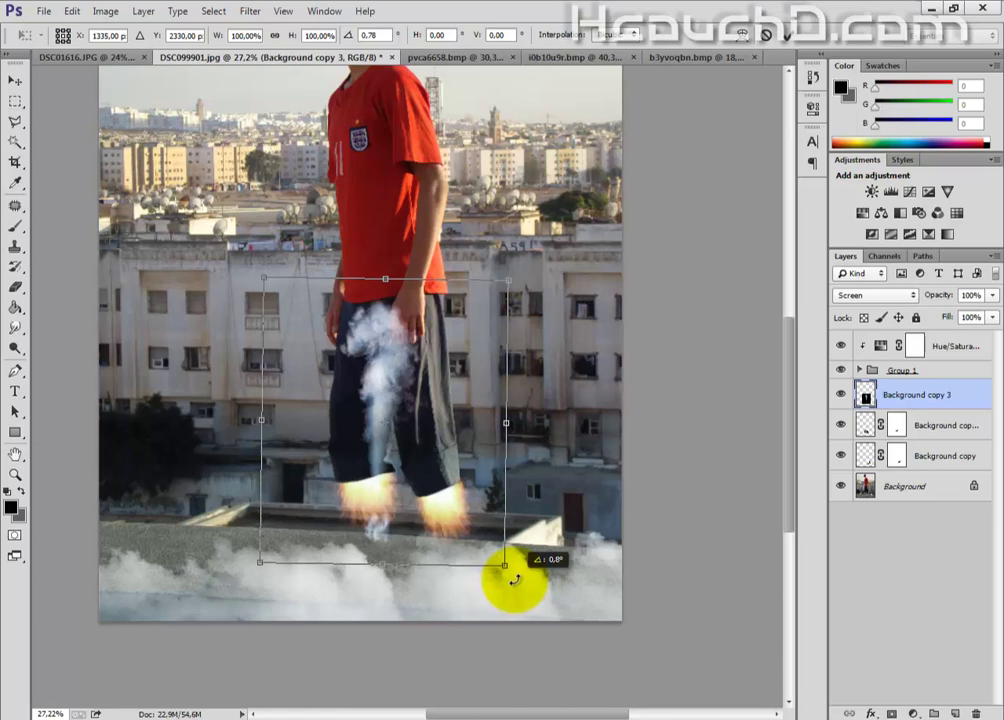
mouse_move(512, 581)
left_mouse_down()
mouse_move(385, 636)
mouse_move(343, 633)
left_mouse_up()
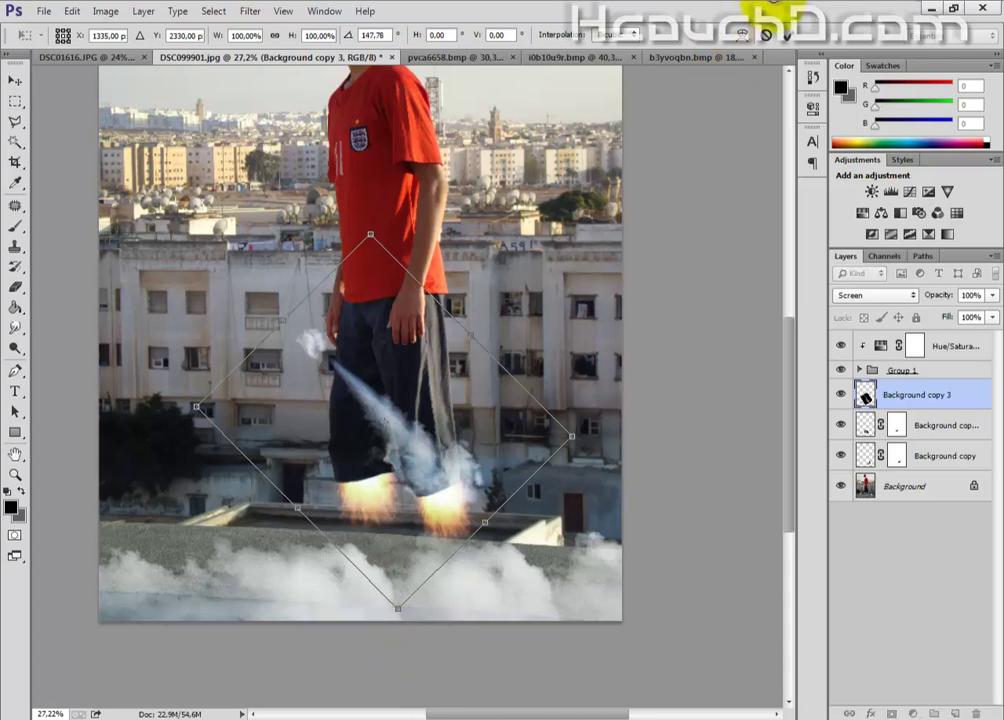
key("ctrl+z")
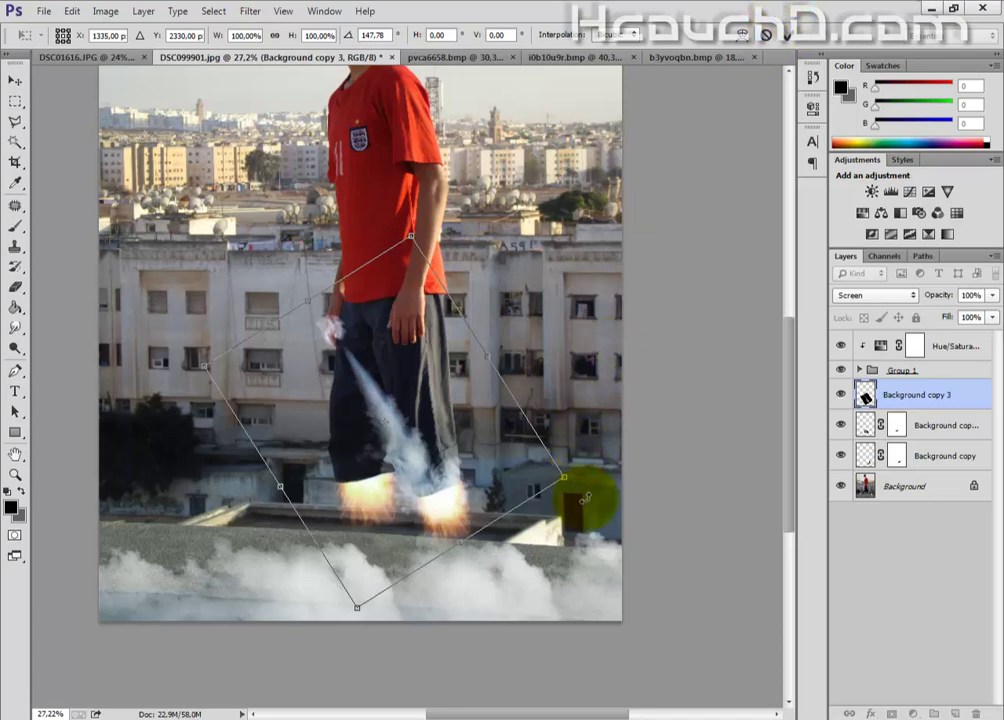
left_click_drag(586, 497, 587, 496)
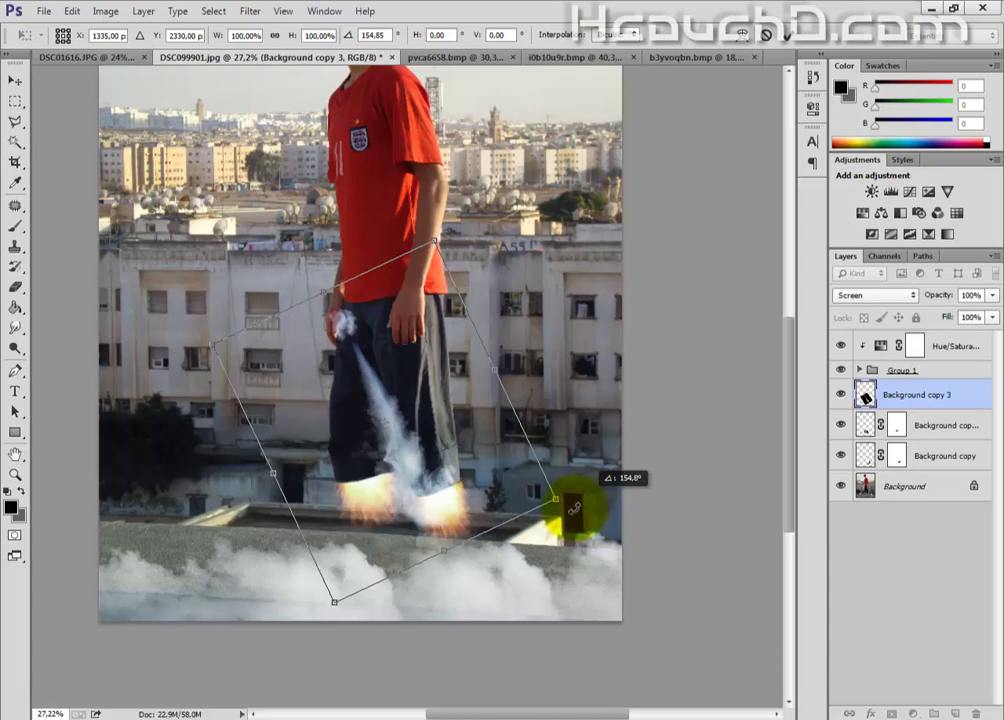
left_click_drag(574, 510, 549, 526)
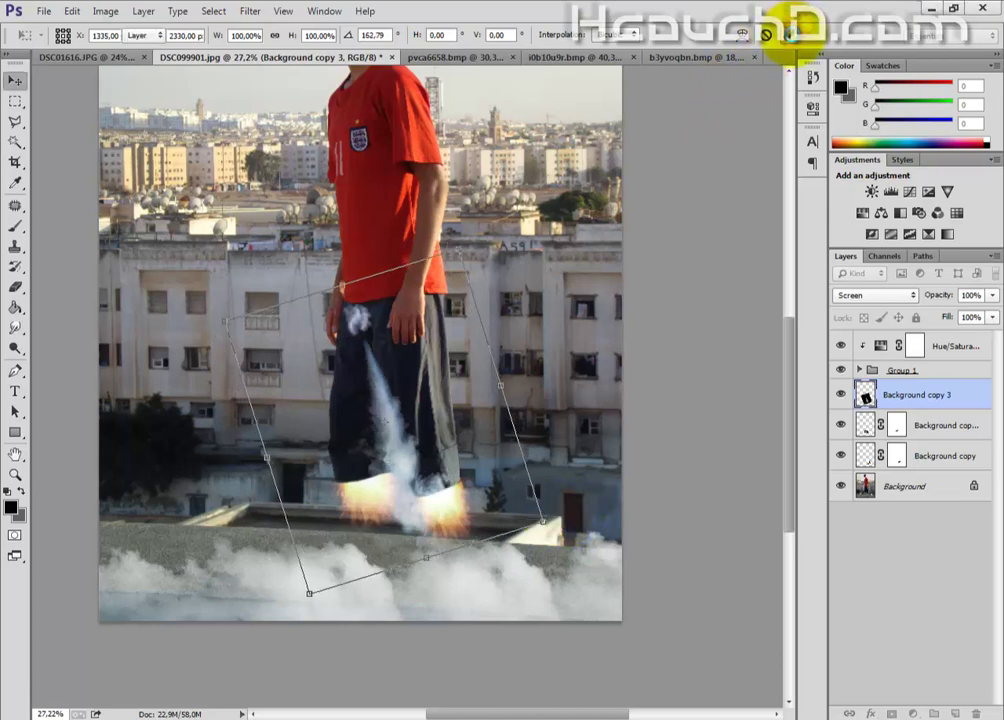
left_click(790, 35)
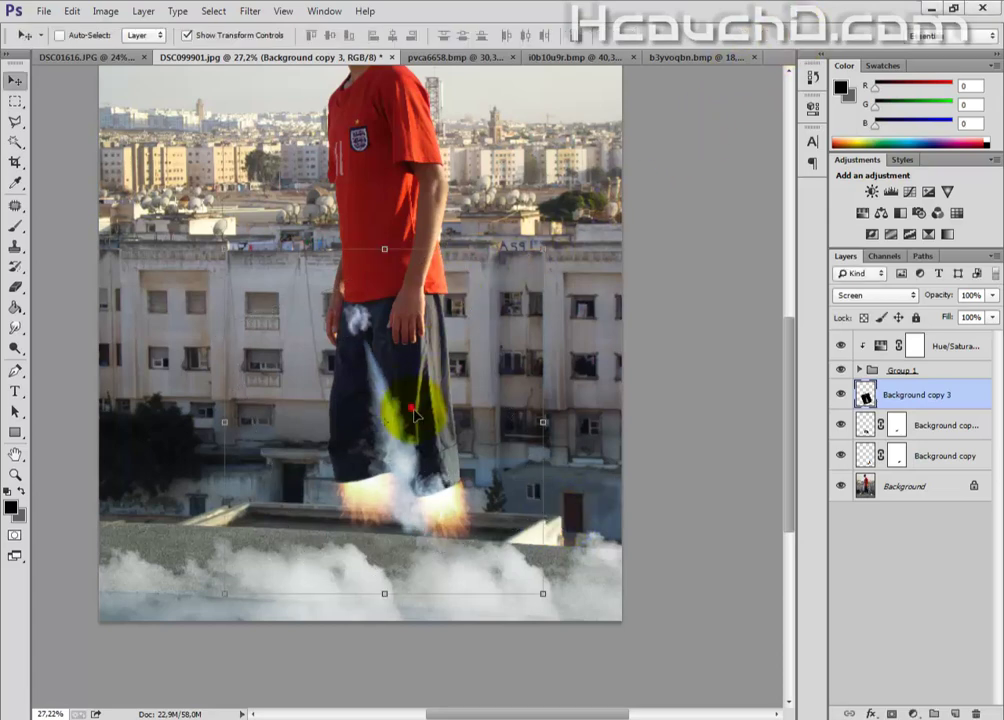
Move the rotated plume down beneath the right foot's flame jet.
left_click_drag(451, 467, 465, 503)
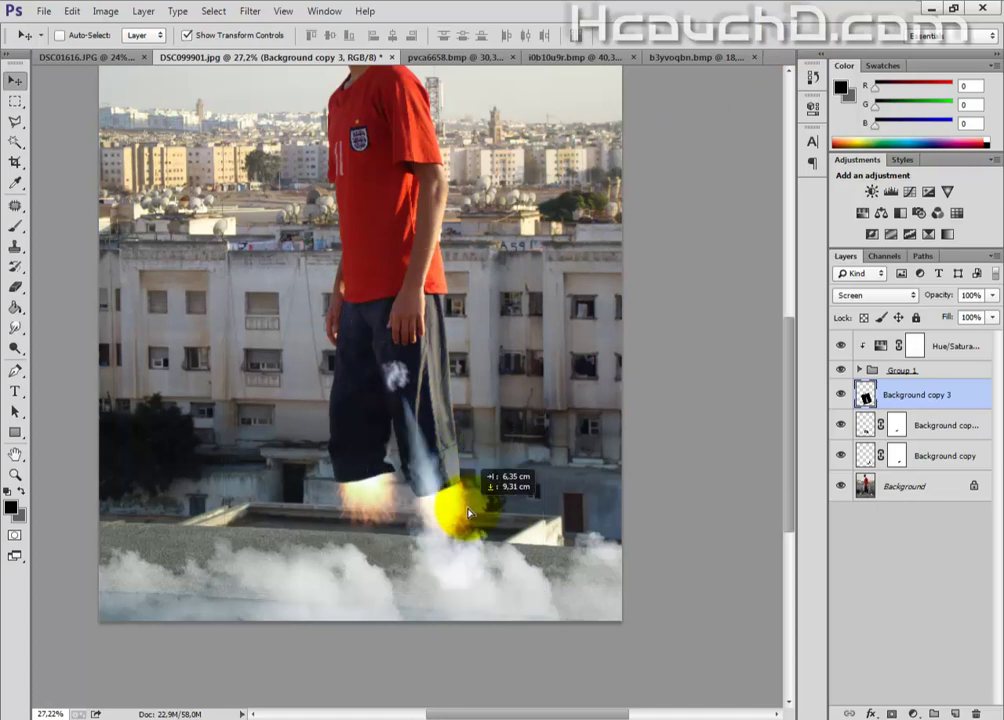
left_click_drag(472, 514, 467, 500)
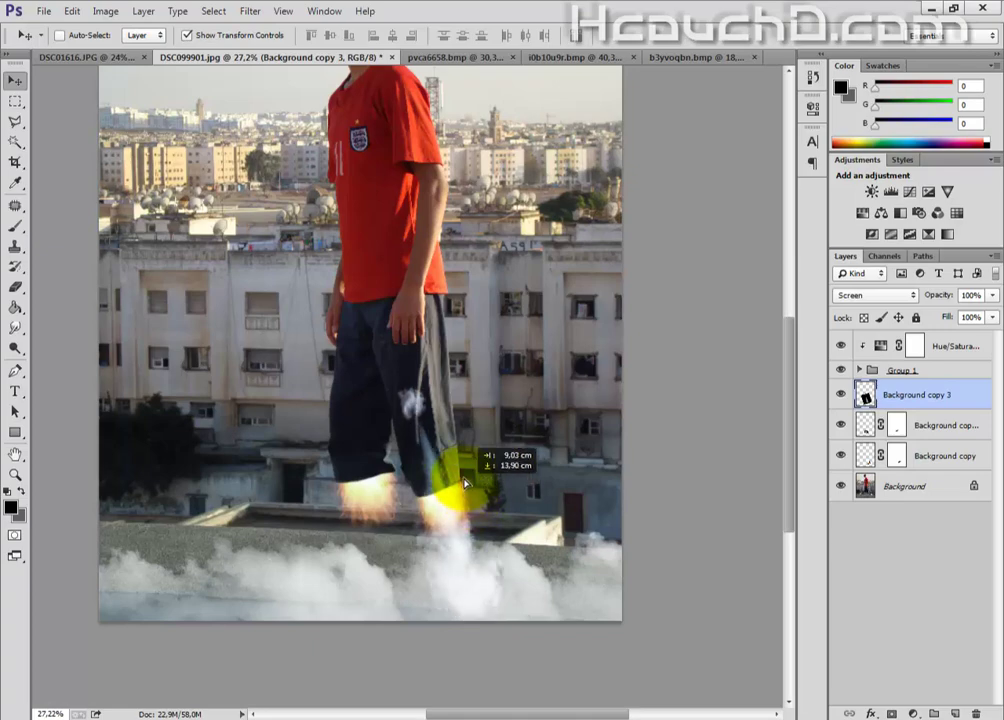
left_click_drag(465, 490, 464, 474)
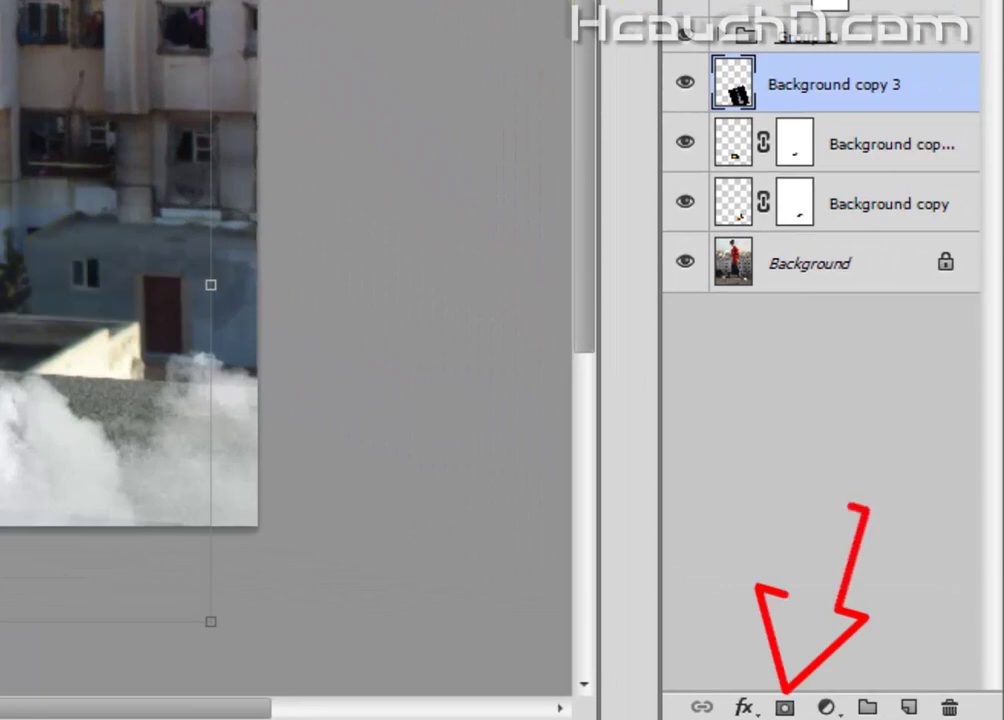
Add a layer mask to the plume layer and set a black brush at 85% hardness.
left_click(784, 706)
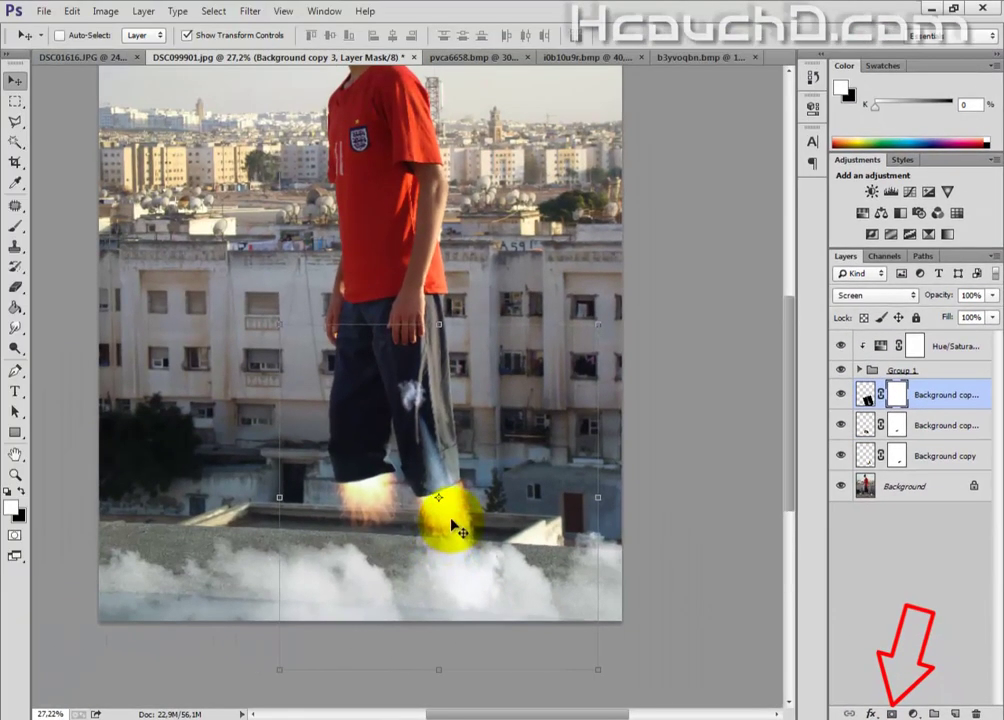
scroll(453, 531, "up", 1, "alt")
scroll(445, 575, "up", 2, "alt")
scroll(444, 545, "up", 2, "alt")
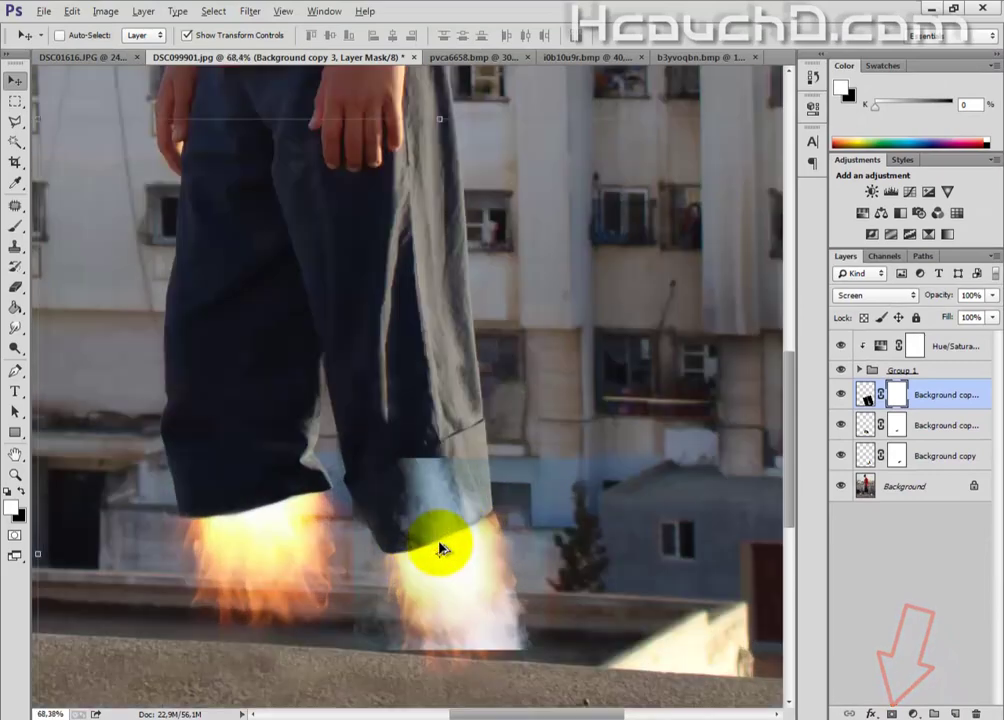
left_click(14, 227)
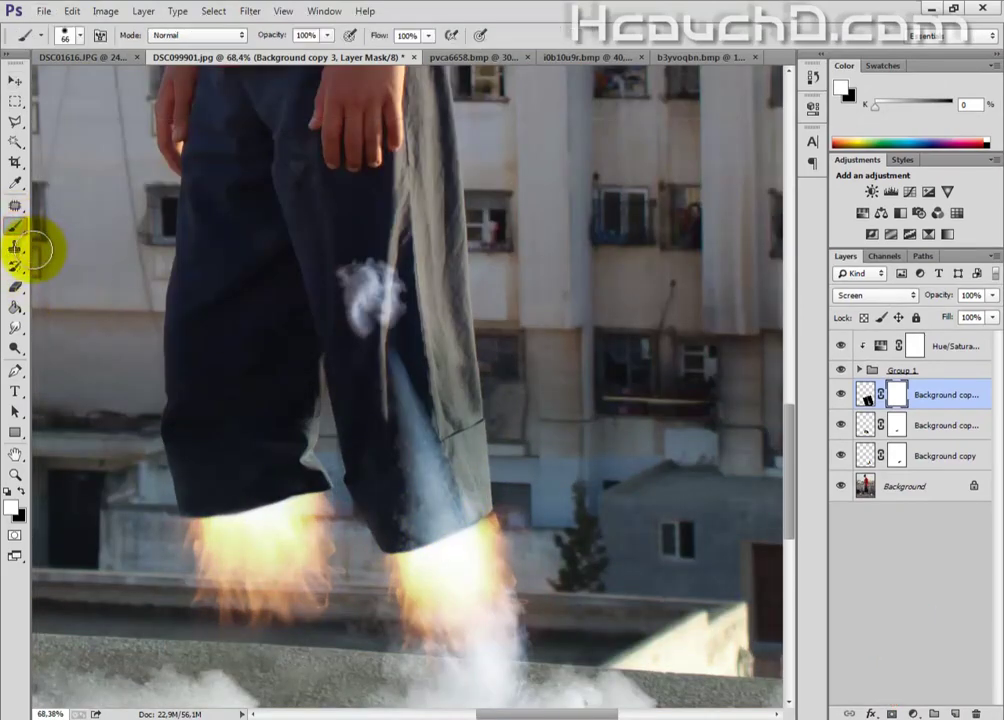
left_click(20, 494)
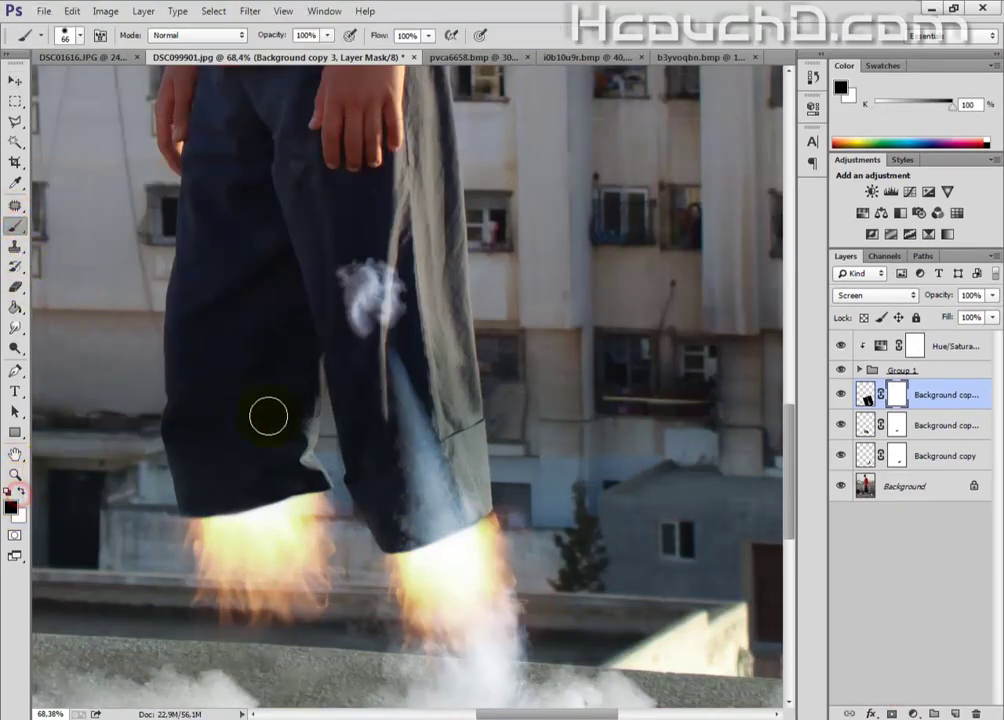
right_click(484, 383)
left_click_drag(631, 462, 643, 463)
key("Return")
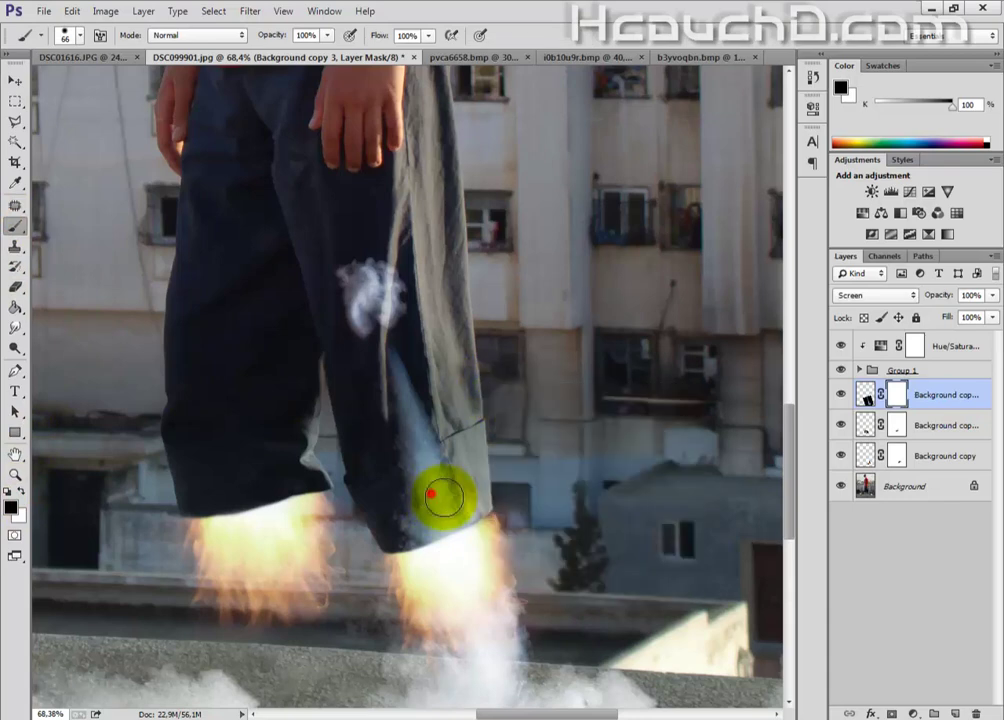
Paint the mask black over the smoke puff and streak on the right trouser leg.
left_click(428, 490)
mouse_move(466, 506)
left_mouse_down()
mouse_move(426, 468)
mouse_move(394, 524)
mouse_move(415, 531)
mouse_move(459, 520)
mouse_move(441, 531)
mouse_move(477, 459)
mouse_move(517, 440)
mouse_move(410, 426)
mouse_move(439, 401)
mouse_move(375, 340)
mouse_move(381, 258)
left_mouse_up()
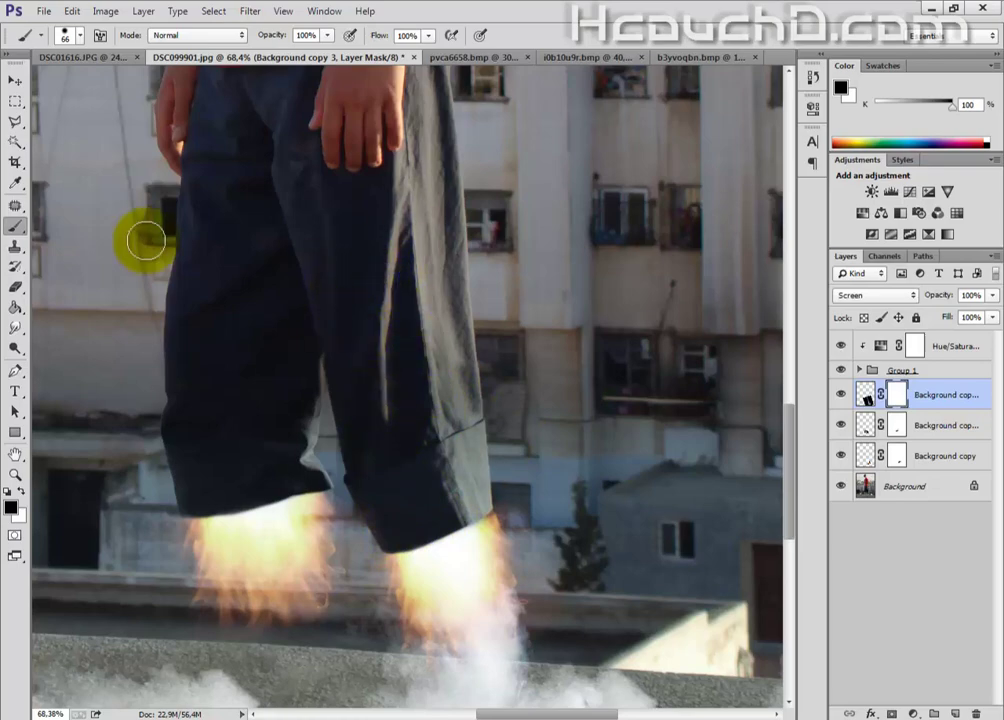
left_click(15, 80)
scroll(519, 573, "down", 2)
scroll(517, 574, "down", 5)
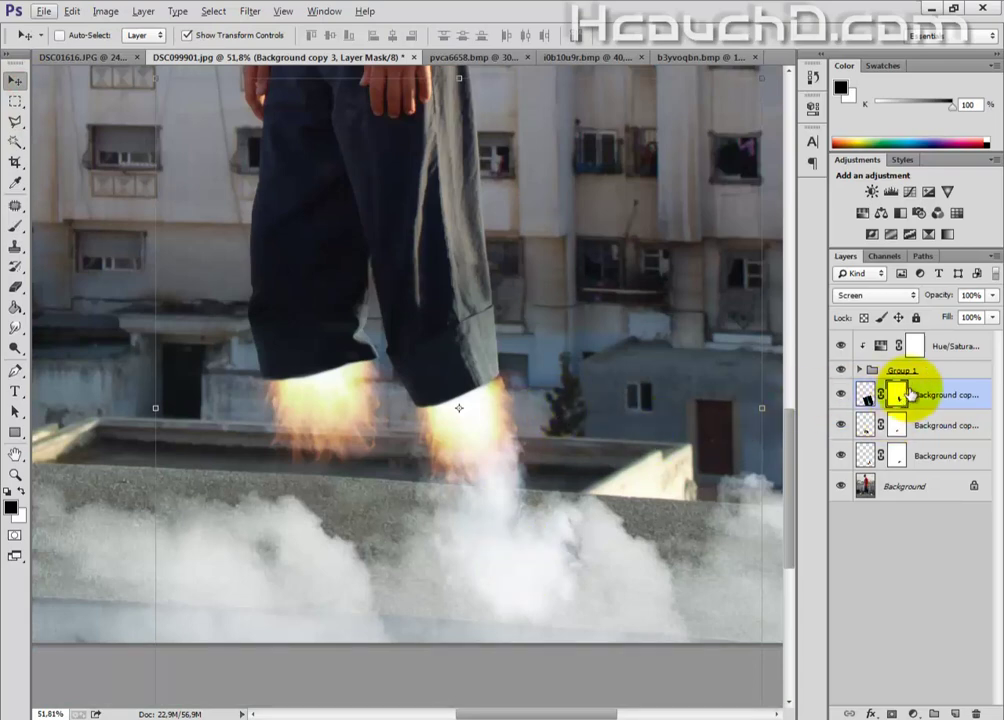
Alt-drag a copy of the smoke trail toward the left leg and shrink it to about 68%.
mouse_move(506, 465)
left_mouse_down()
mouse_move(370, 457)
mouse_move(334, 403)
left_mouse_up()
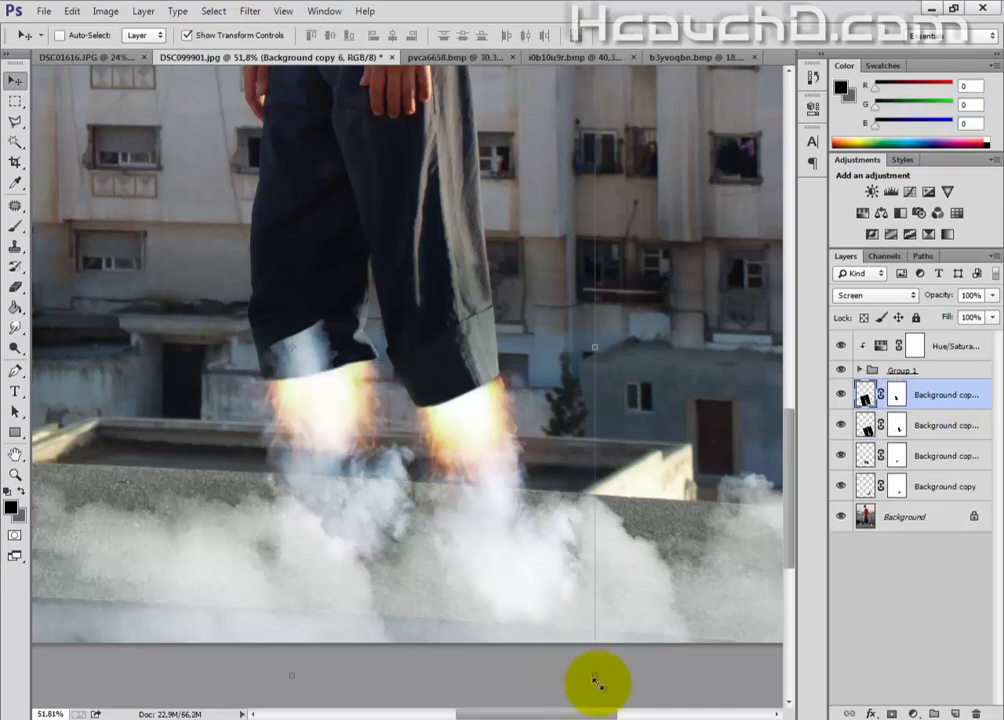
left_click(597, 681)
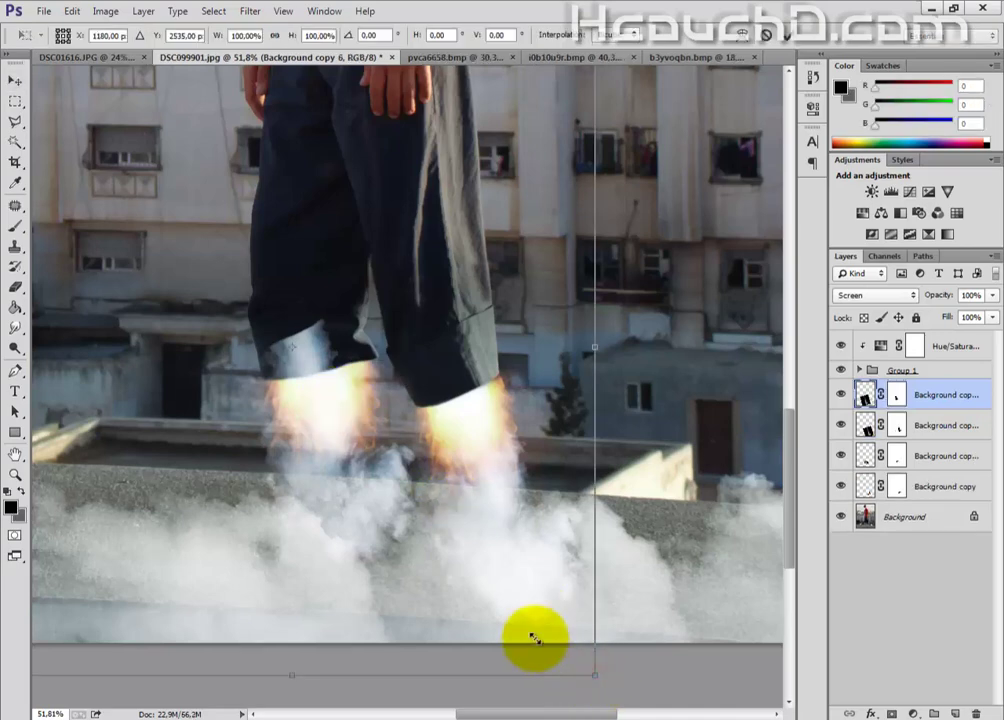
left_click_drag(534, 637, 494, 590)
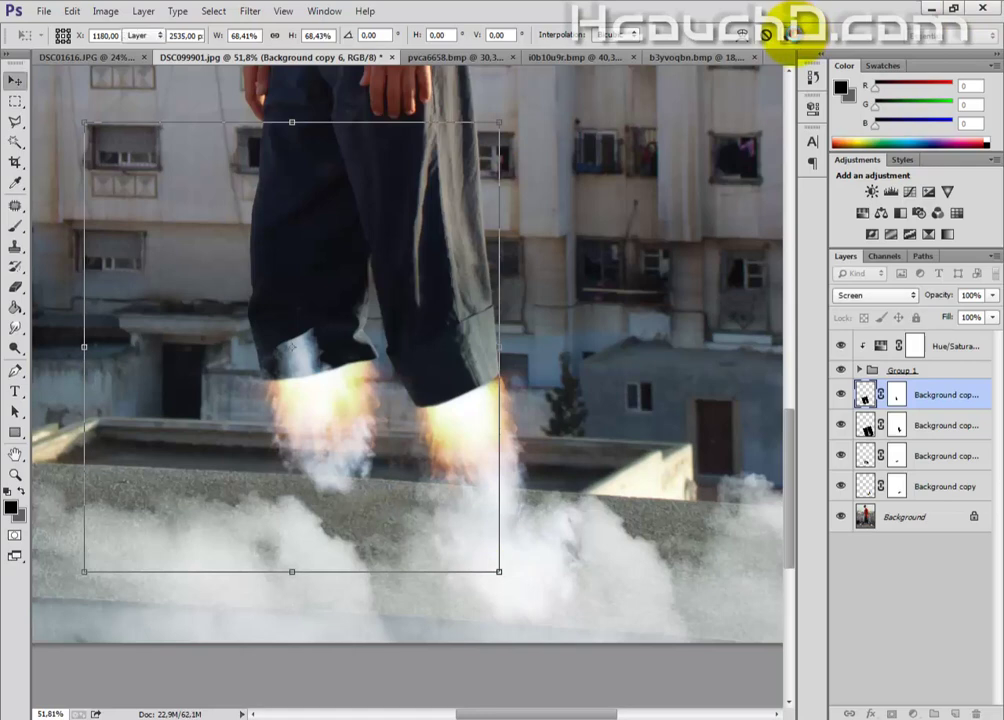
left_click(790, 34)
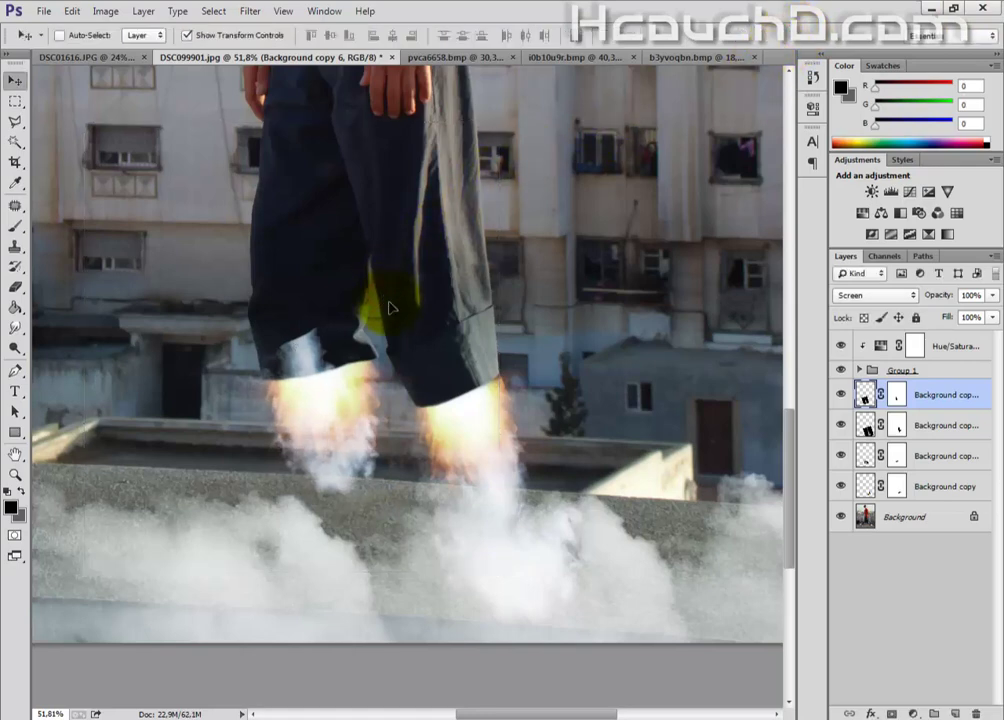
Position the smaller trail under the left flame and widen it to about 108.7%.
left_click_drag(390, 309, 391, 309)
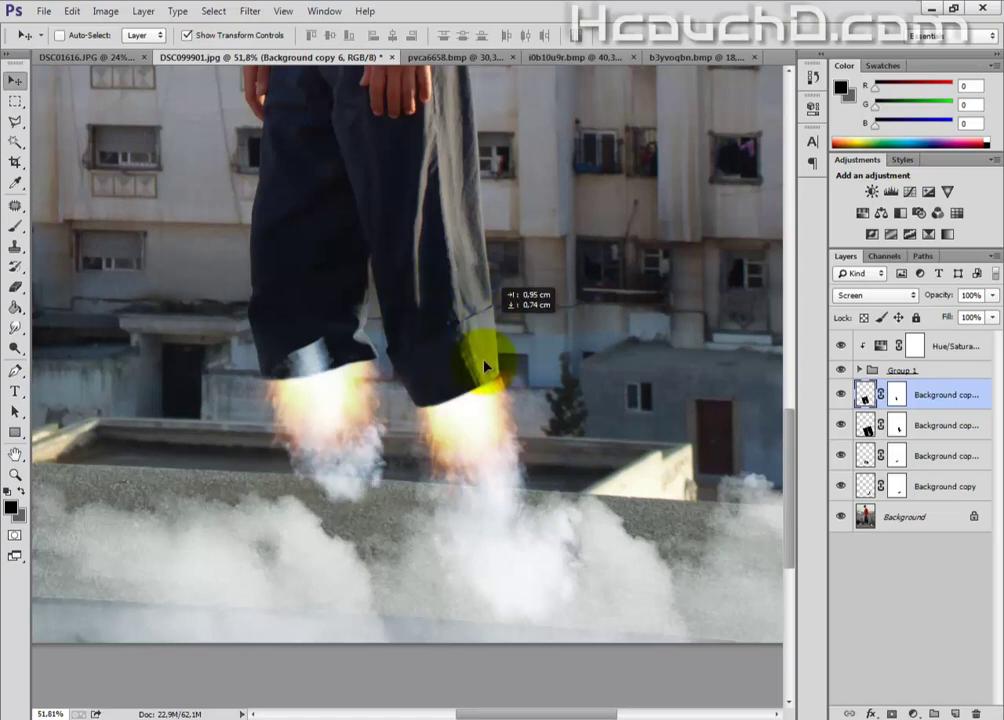
left_click_drag(489, 330, 481, 349)
left_click(508, 357)
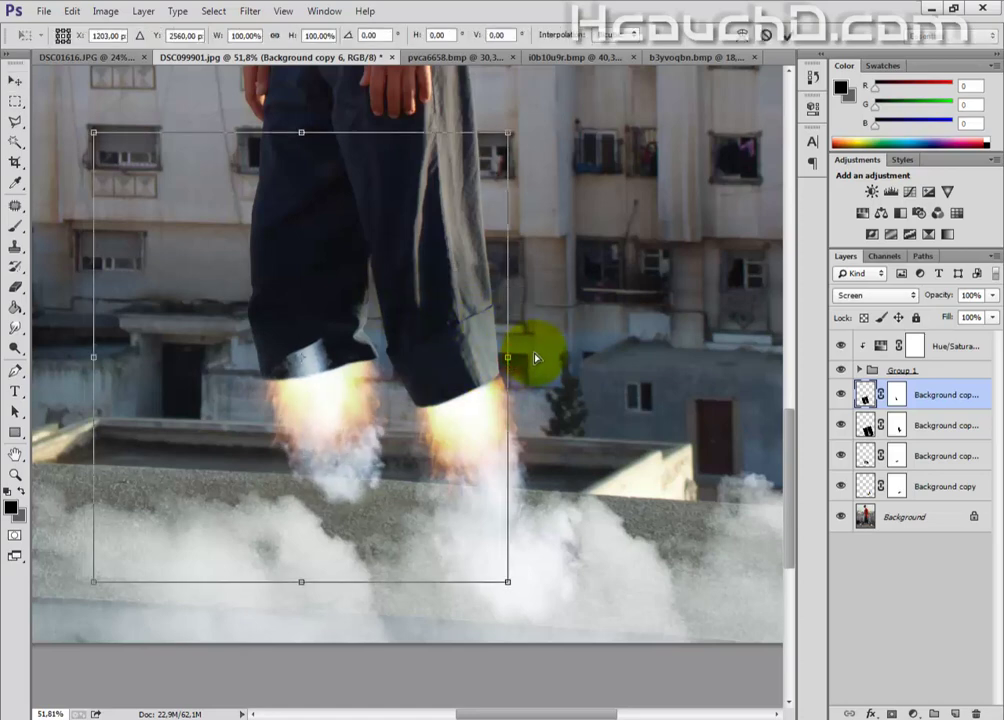
left_click_drag(535, 357, 544, 351)
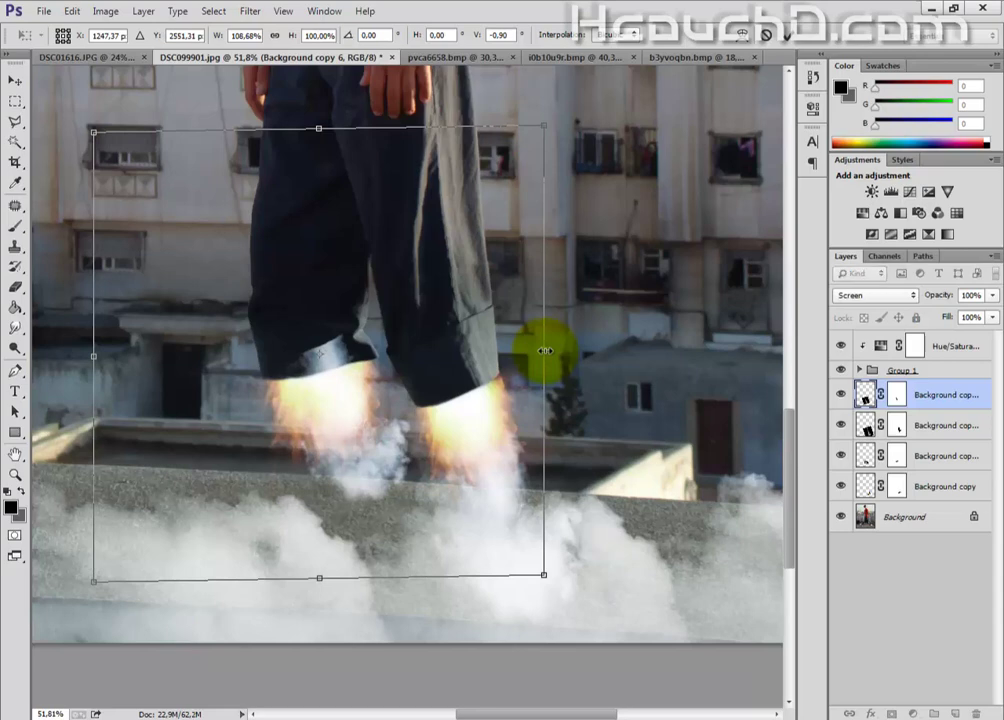
left_click(786, 35)
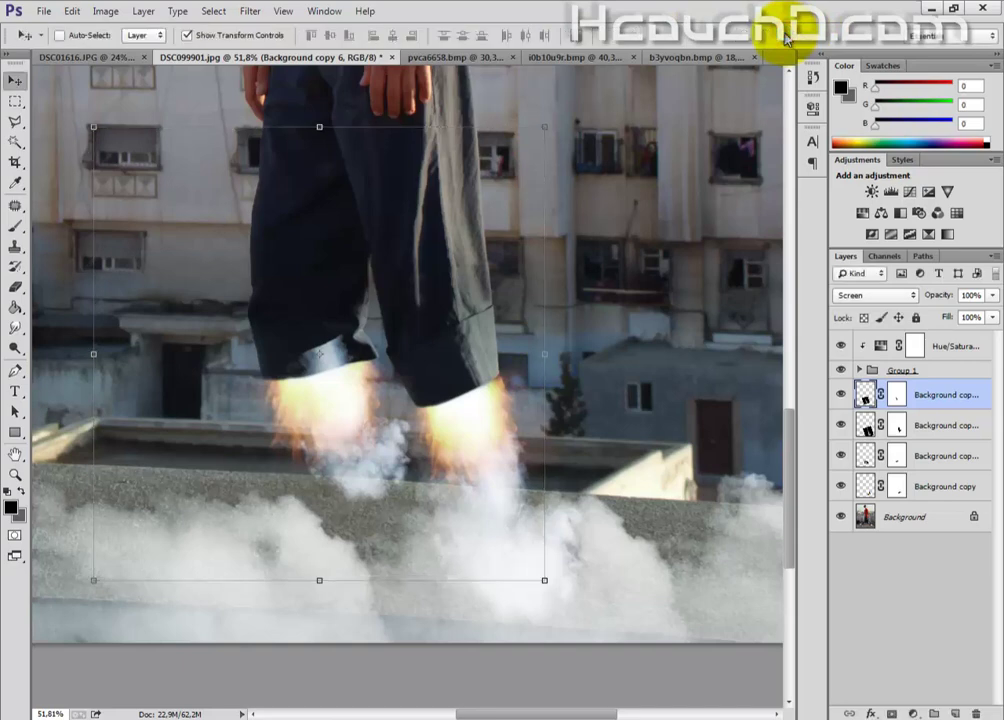
Paint black on the new trail's mask to hide the glow over the left trouser cuff.
left_click(896, 395)
left_click(15, 225)
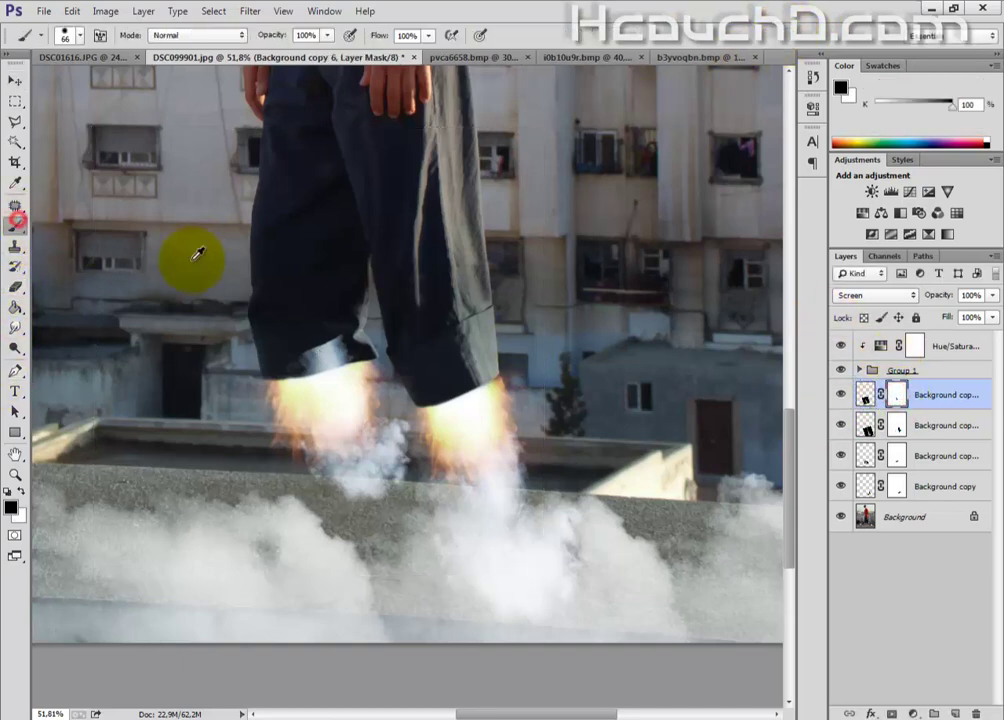
scroll(276, 340, "up", 2)
scroll(276, 340, "up", 1)
scroll(340, 352, "up", 1)
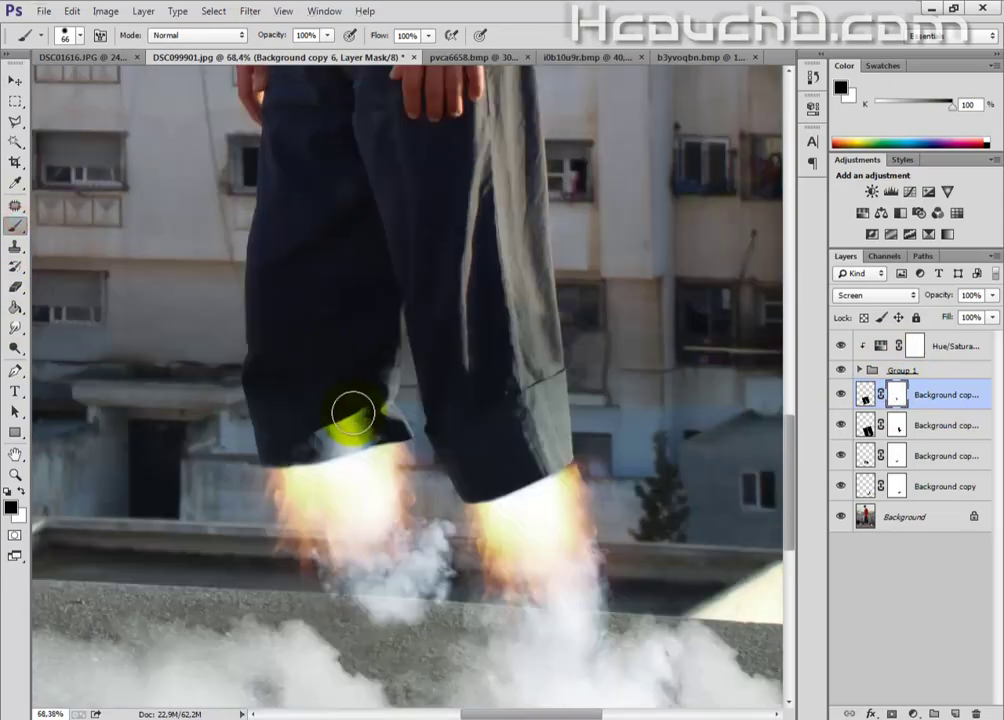
scroll(352, 410, "up", 1)
mouse_move(372, 425)
left_mouse_down()
mouse_move(381, 421)
mouse_move(354, 432)
mouse_move(376, 432)
mouse_move(278, 462)
mouse_move(378, 432)
left_mouse_up()
scroll(378, 432, "down", 2)
scroll(367, 421, "down", 2)
scroll(365, 410, "down", 2)
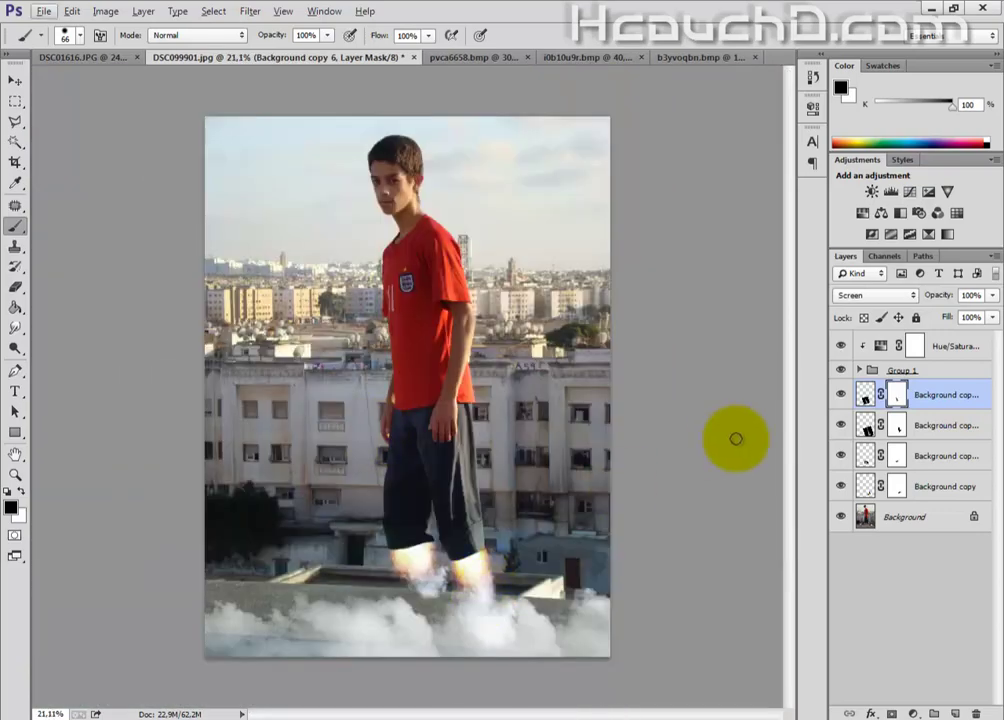
Select Group 1 in the Layers panel.
left_click(860, 370)
left_click(860, 370)
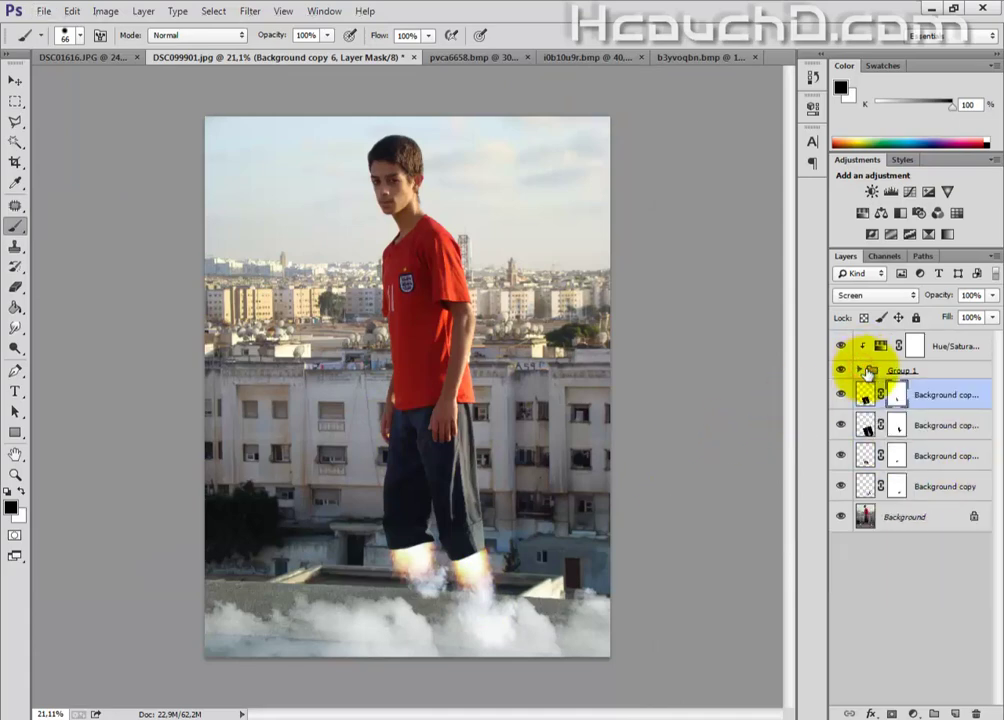
left_click(871, 370)
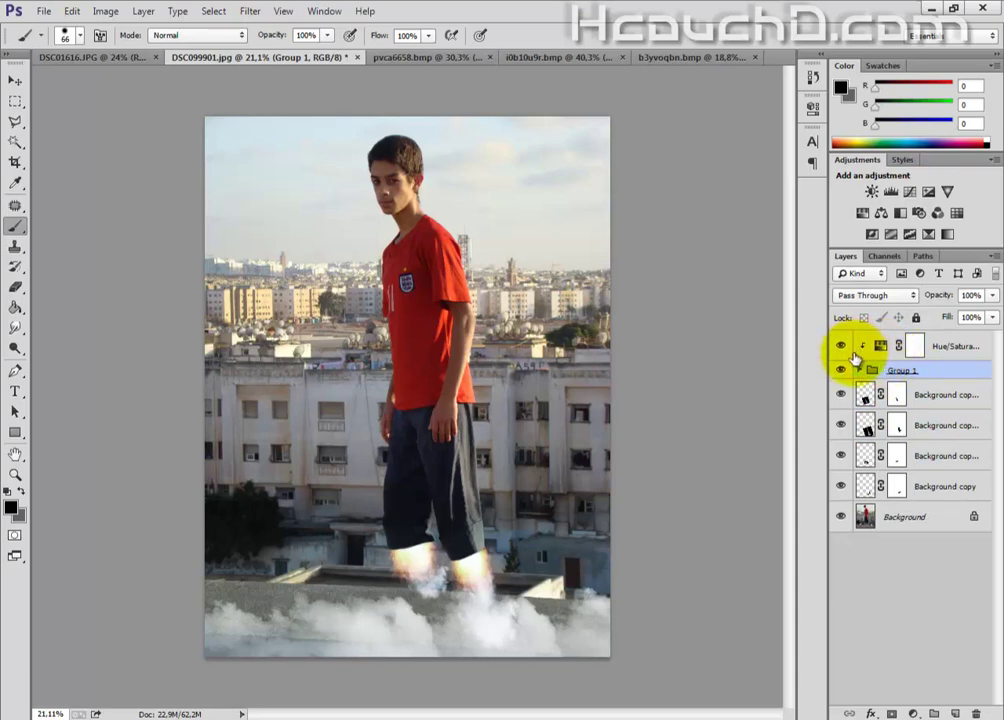
Stretch Group 1's smoke bank upward to about 118% height and commit the transform.
left_click(860, 370)
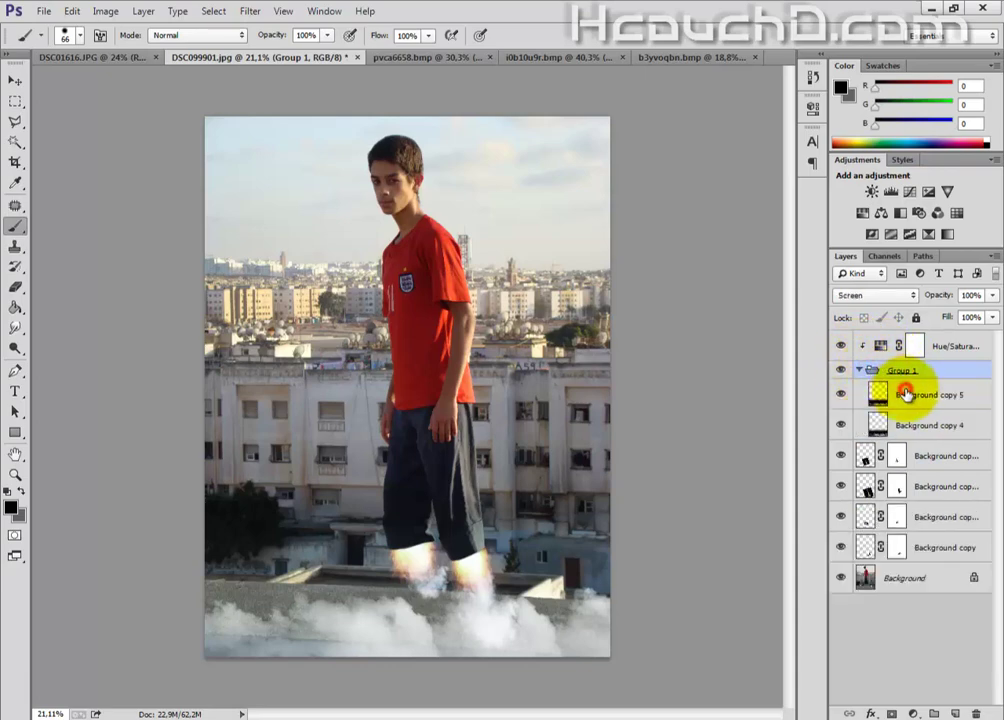
left_click(905, 393)
left_click(892, 370)
left_click(15, 80)
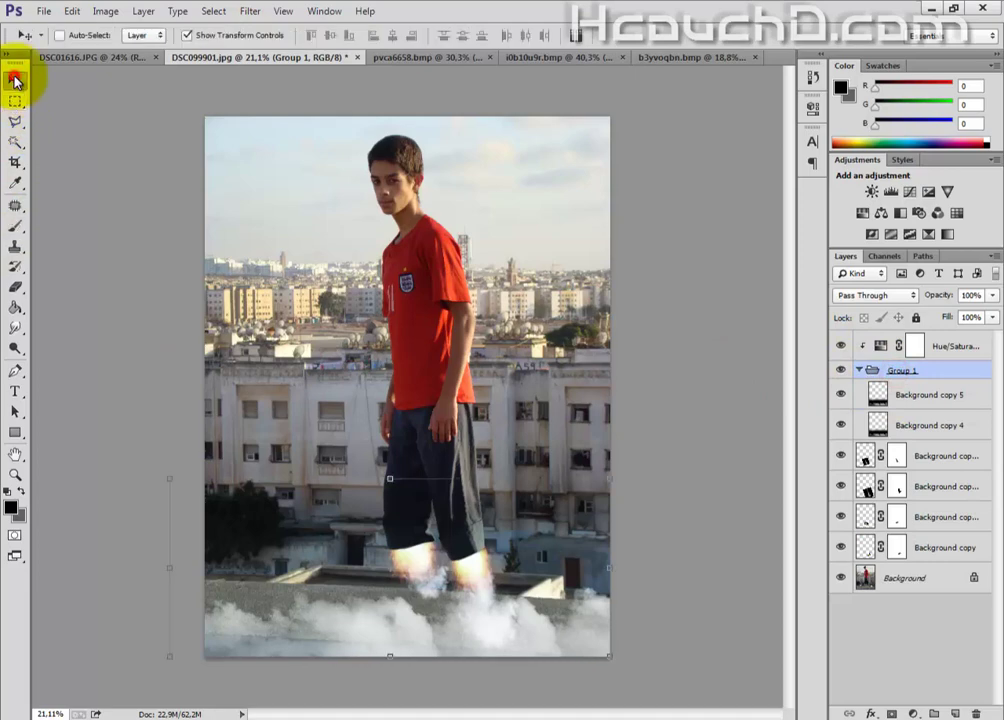
left_click(391, 476)
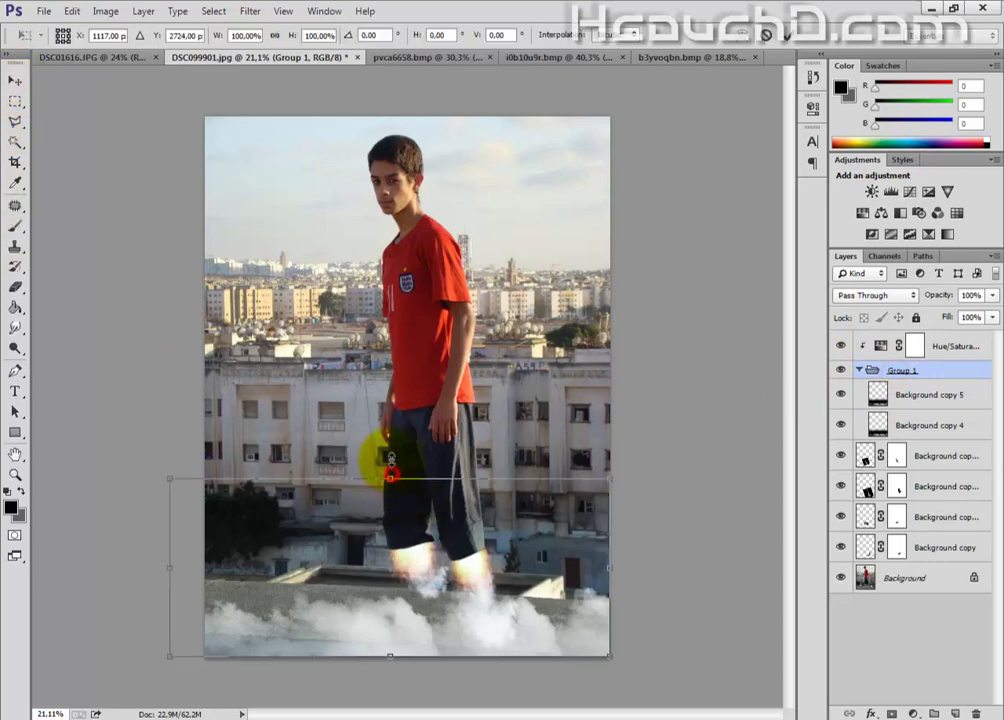
left_click_drag(391, 472, 391, 450)
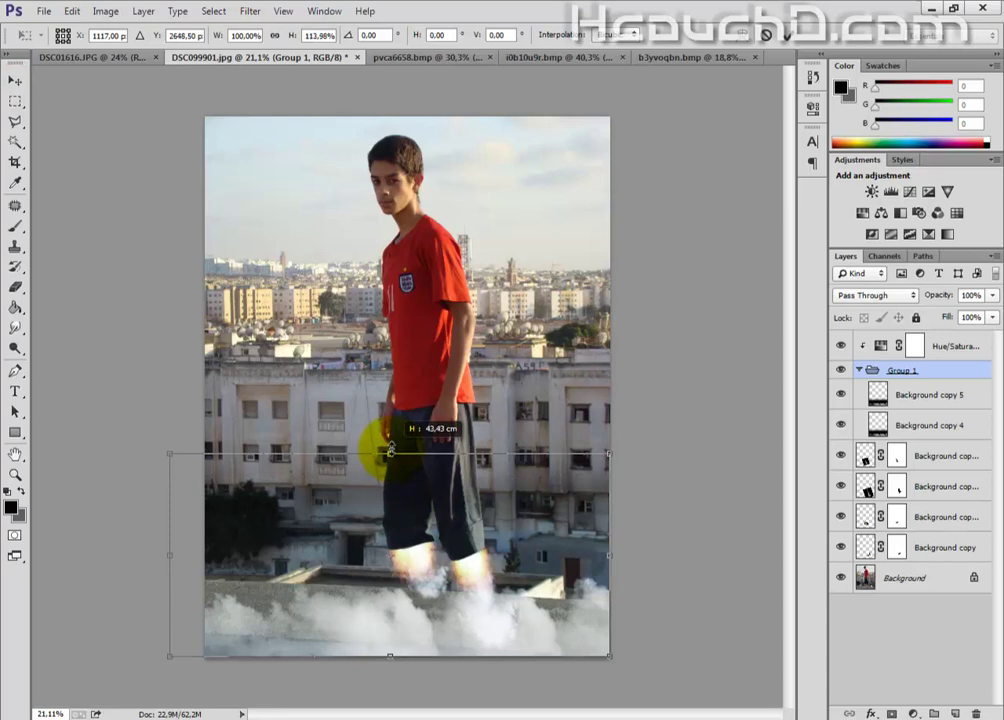
left_click_drag(390, 453, 391, 446)
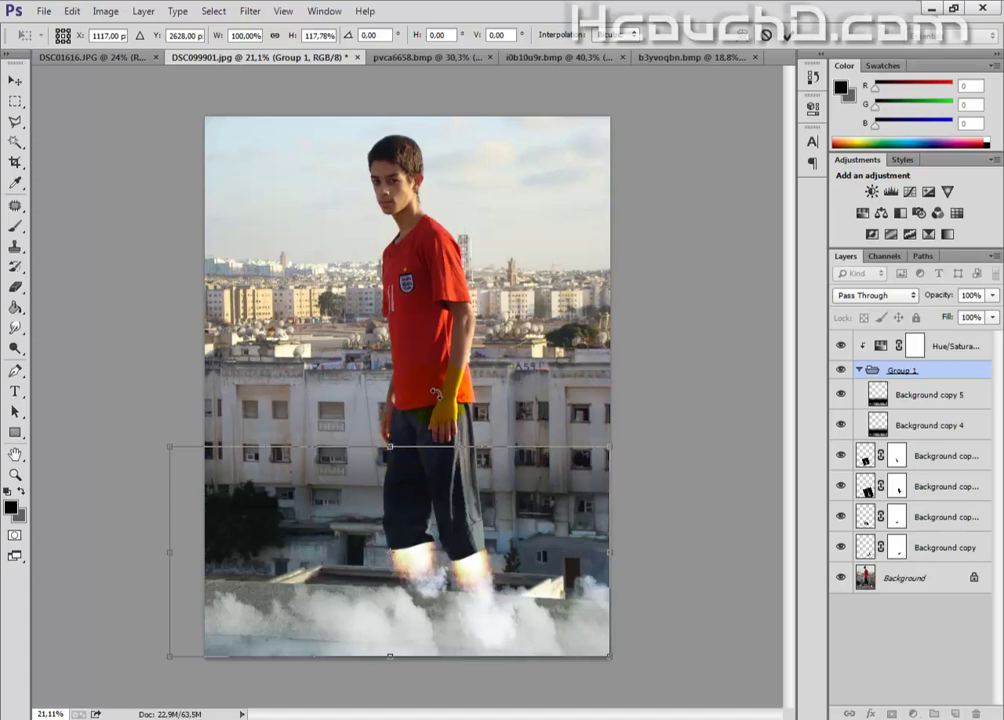
left_click(787, 36)
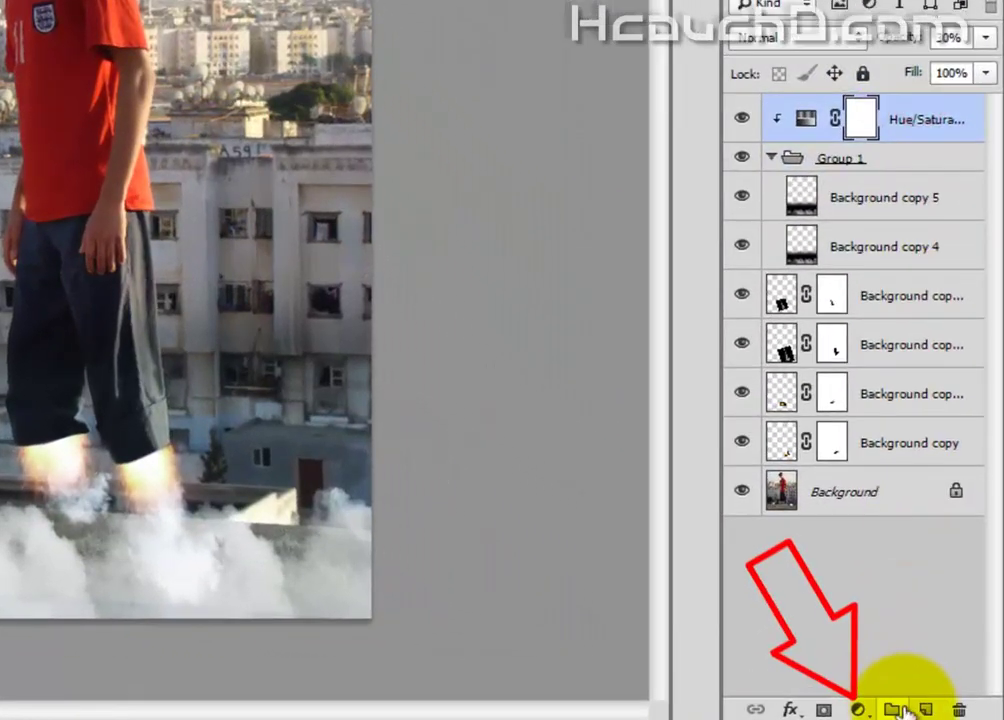
Add a Levels adjustment layer with input levels 17 and 233, tweaking the midtone slider.
left_click(868, 710)
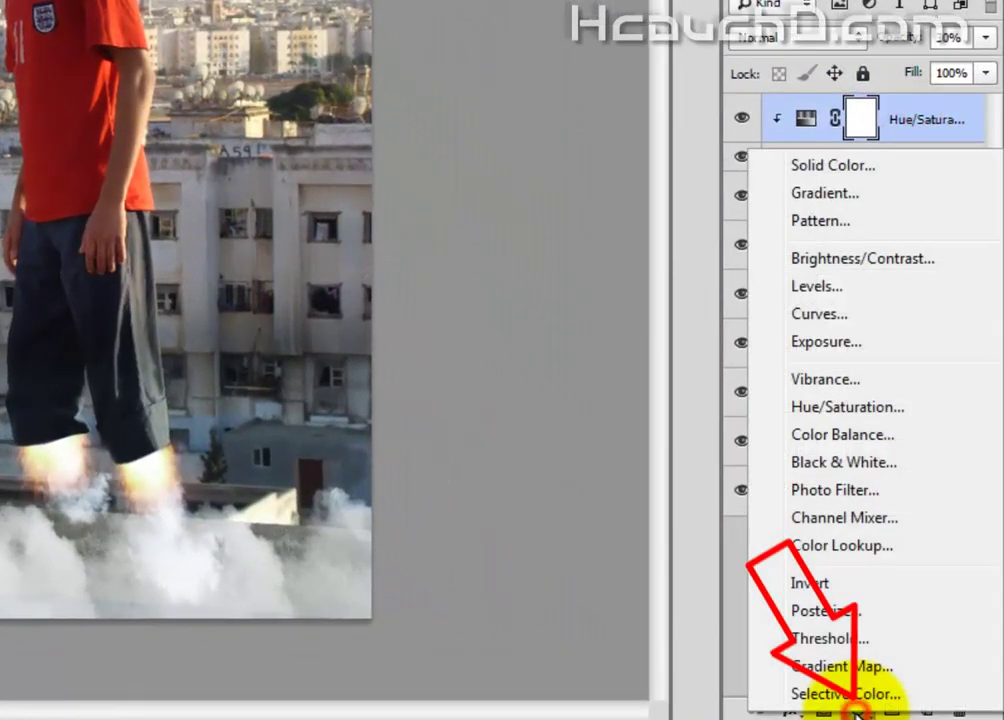
left_click(818, 287)
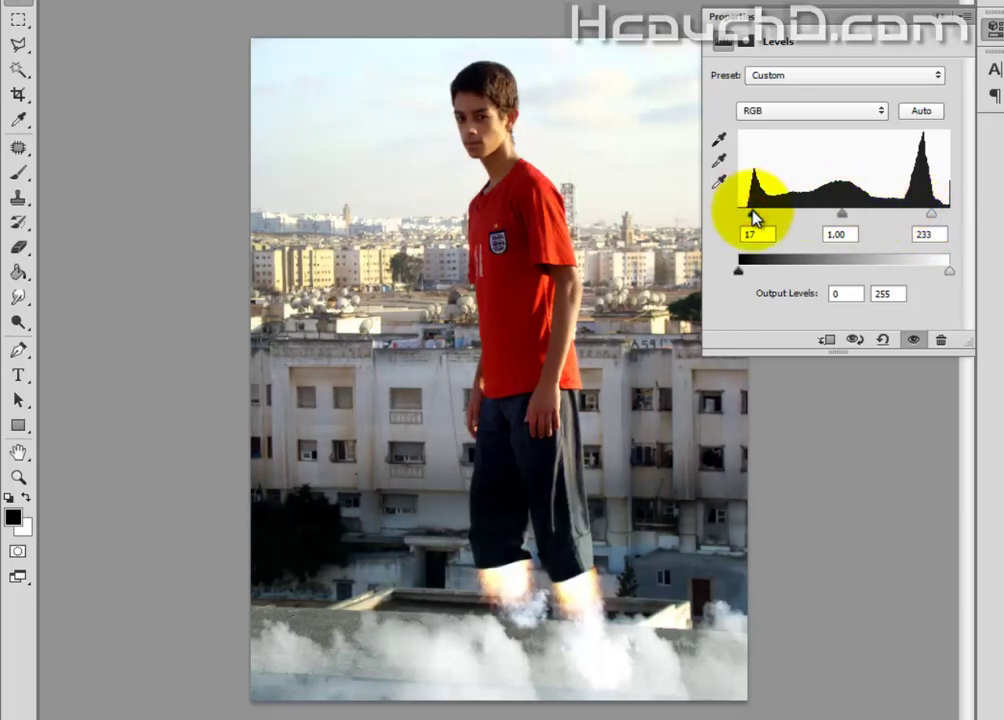
mouse_move(842, 215)
left_mouse_down()
mouse_move(862, 224)
mouse_move(835, 218)
left_mouse_up()
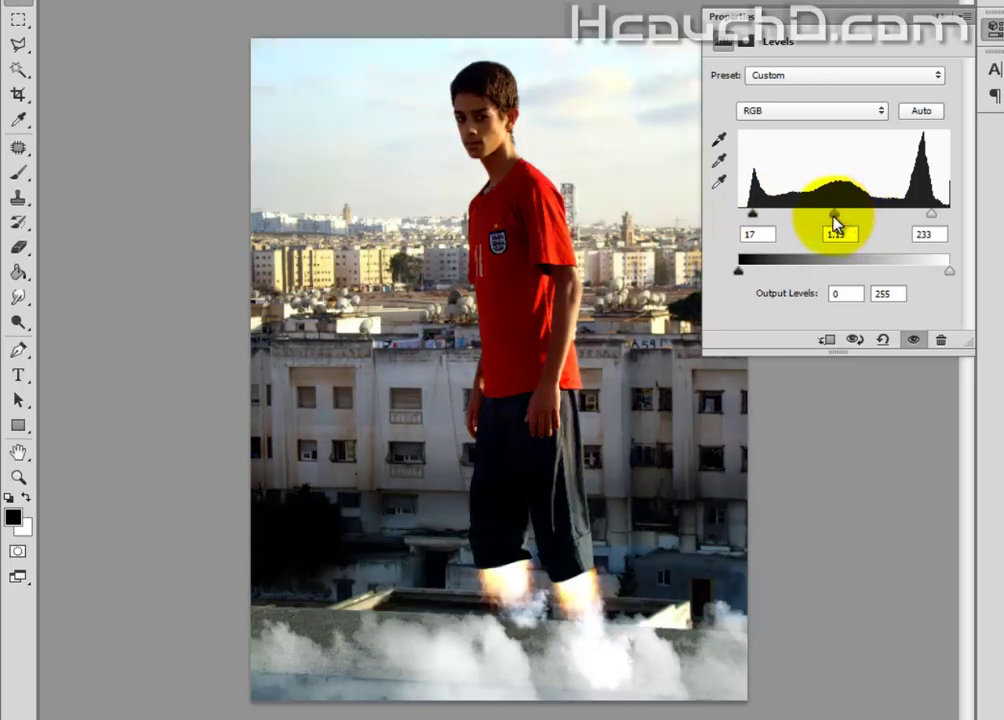